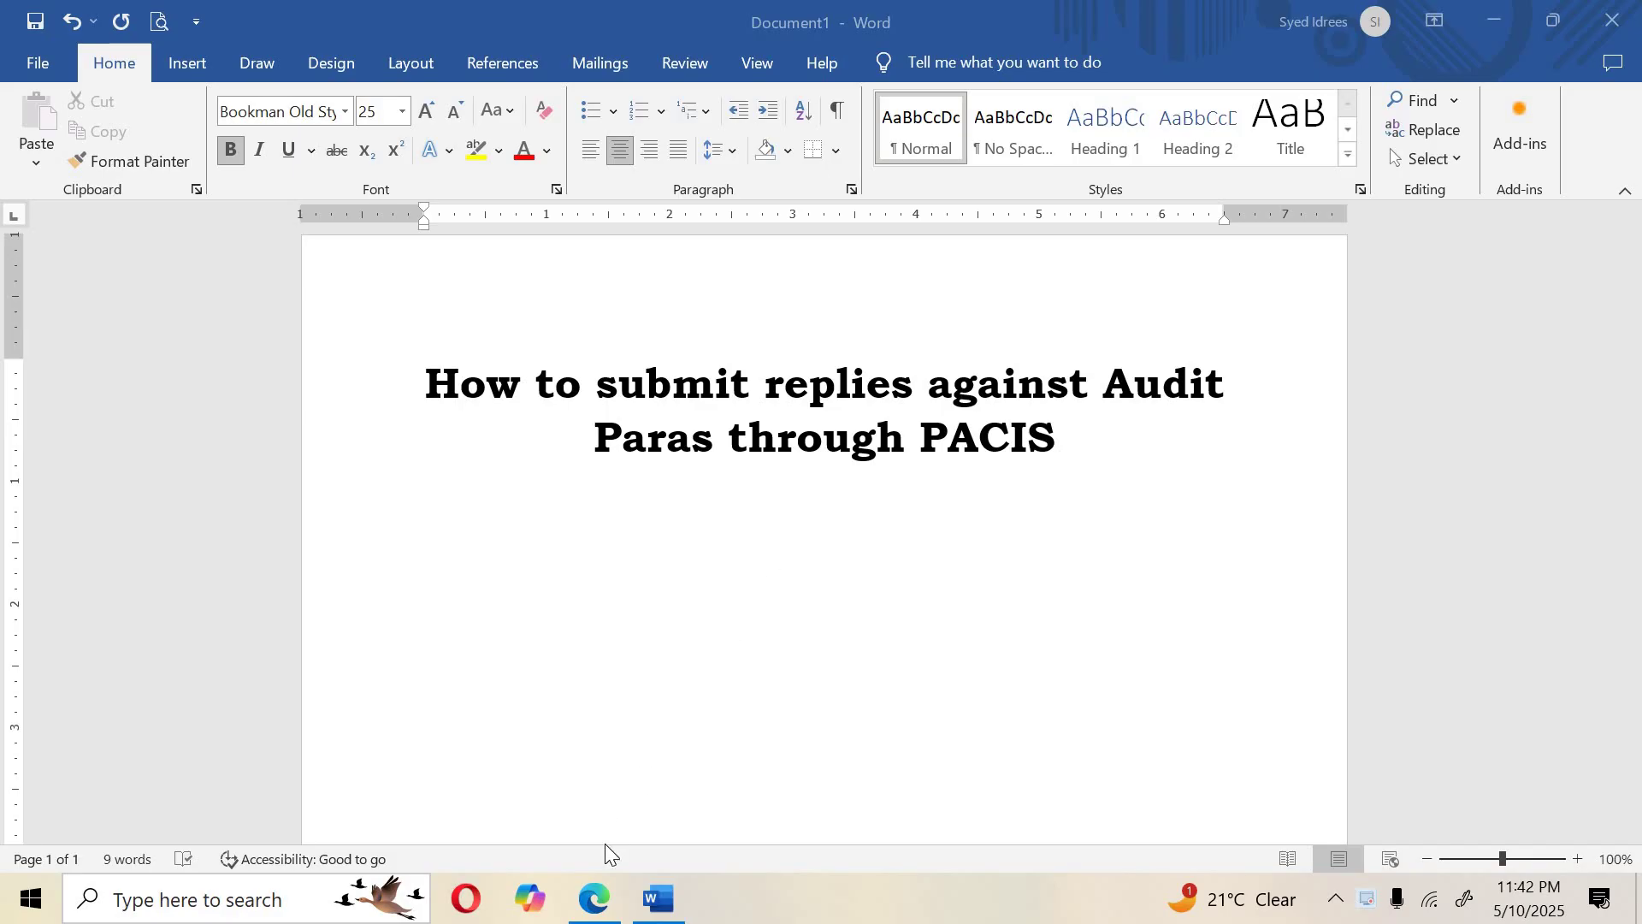
Switch to the Edge browser and show the recent searches on the Google home page.
click(596, 897)
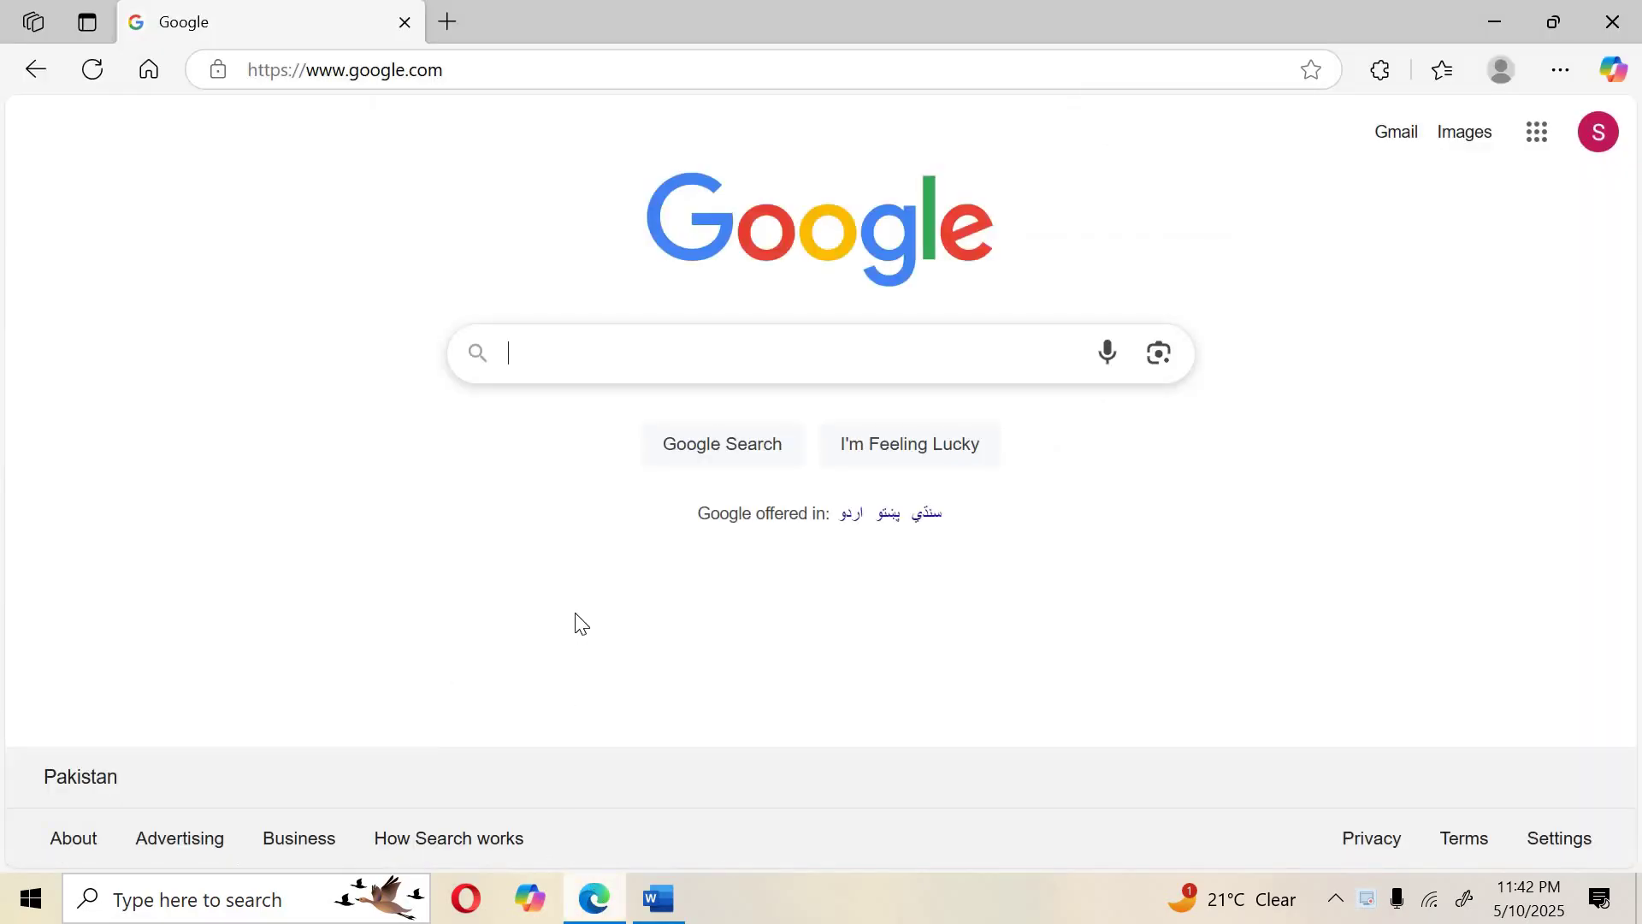
click(577, 363)
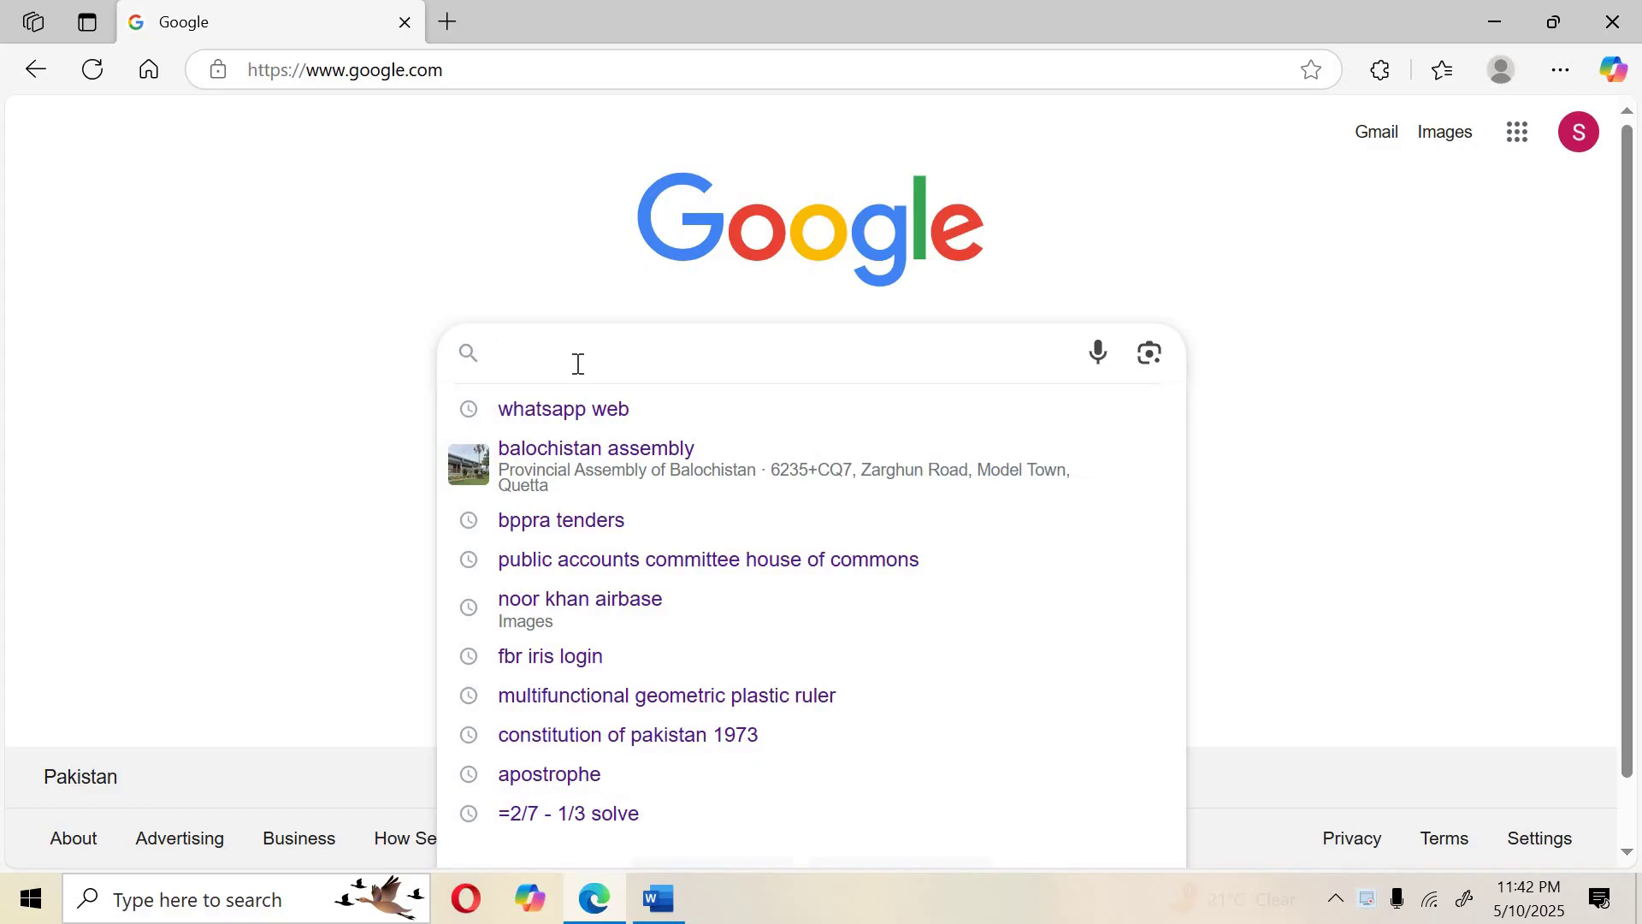
text(googl)
key(BackSpace)
key(BackSpace)
key(BackSpace)
key(BackSpace)
key(BackSpace)
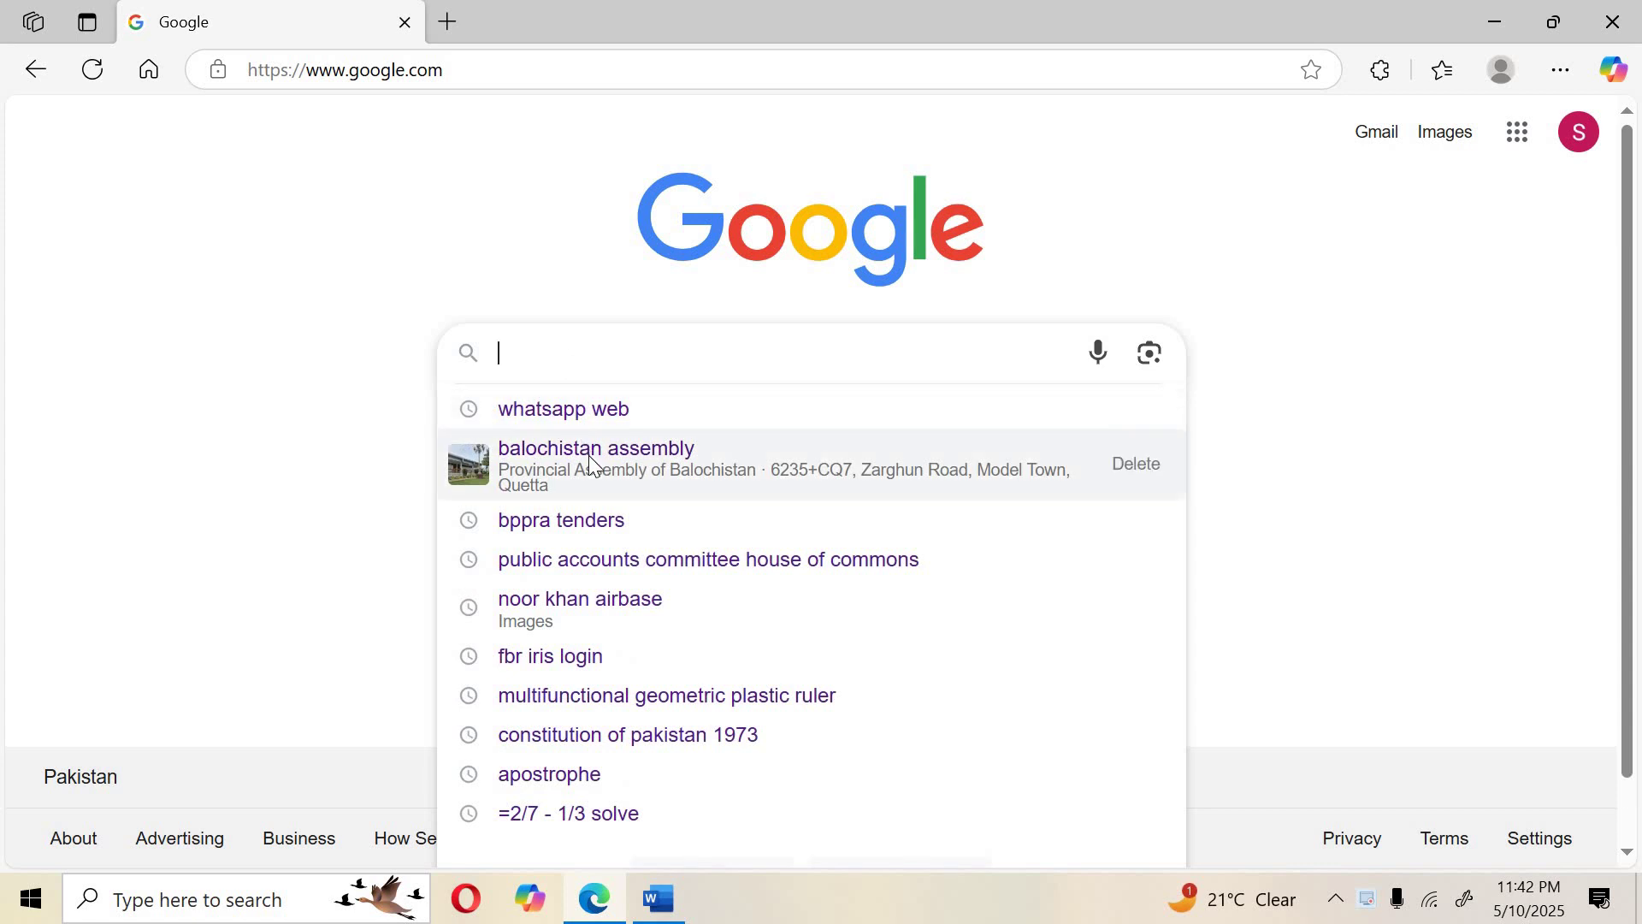
Search Google for balochistan assembly, open the Provincial Assembly of Balochistan website and go to its PACIS Portal.
click(594, 464)
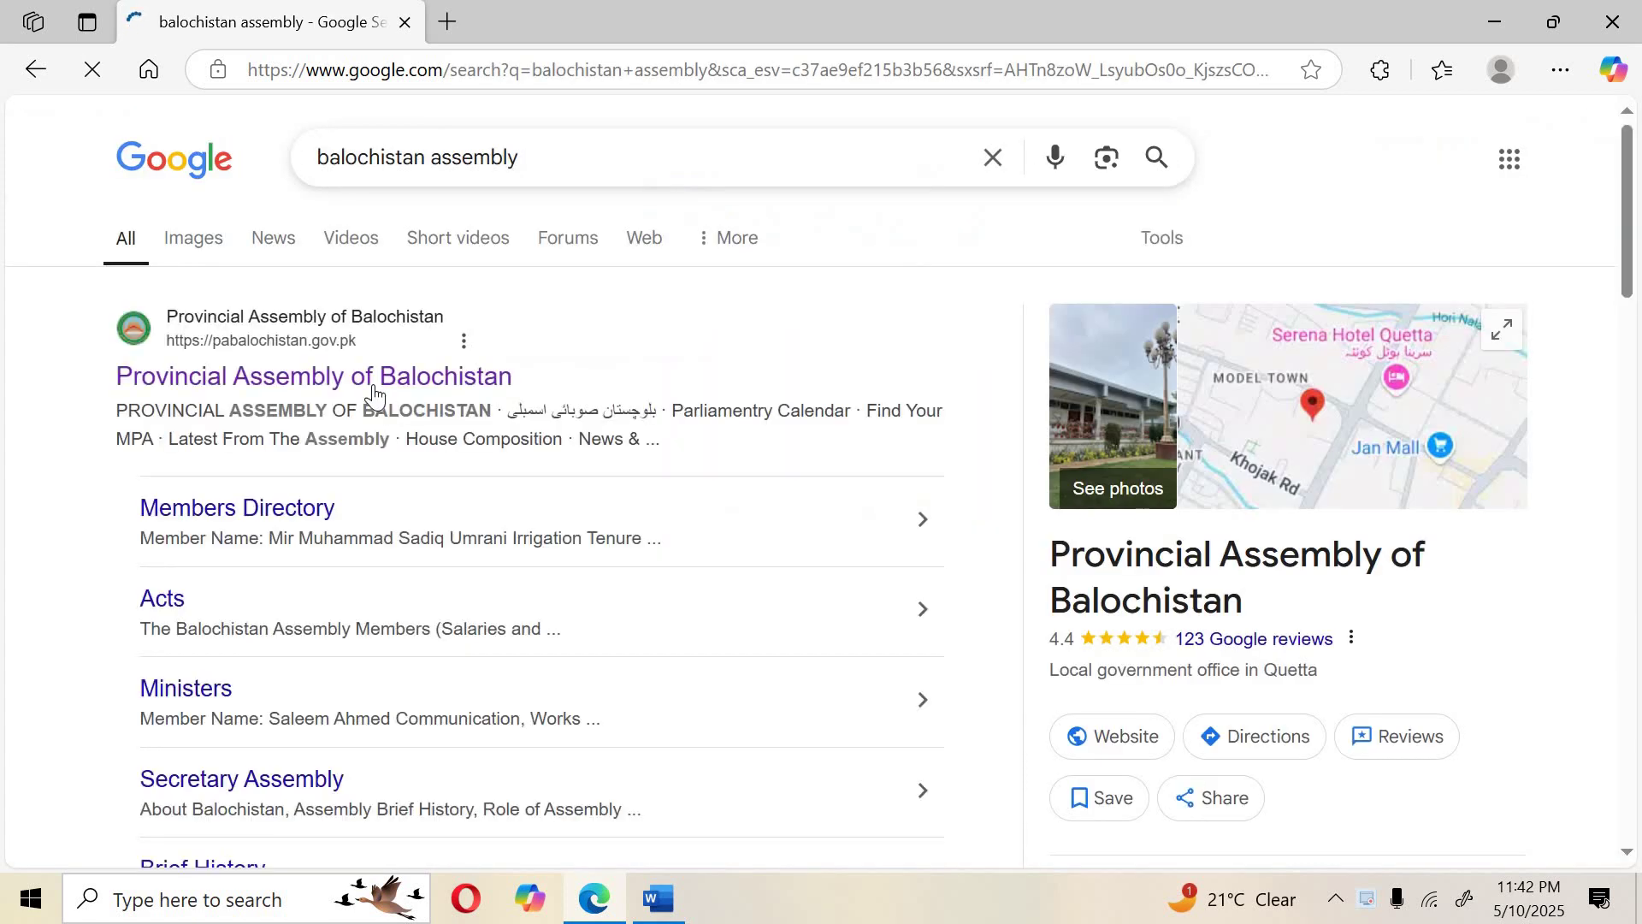
click(375, 386)
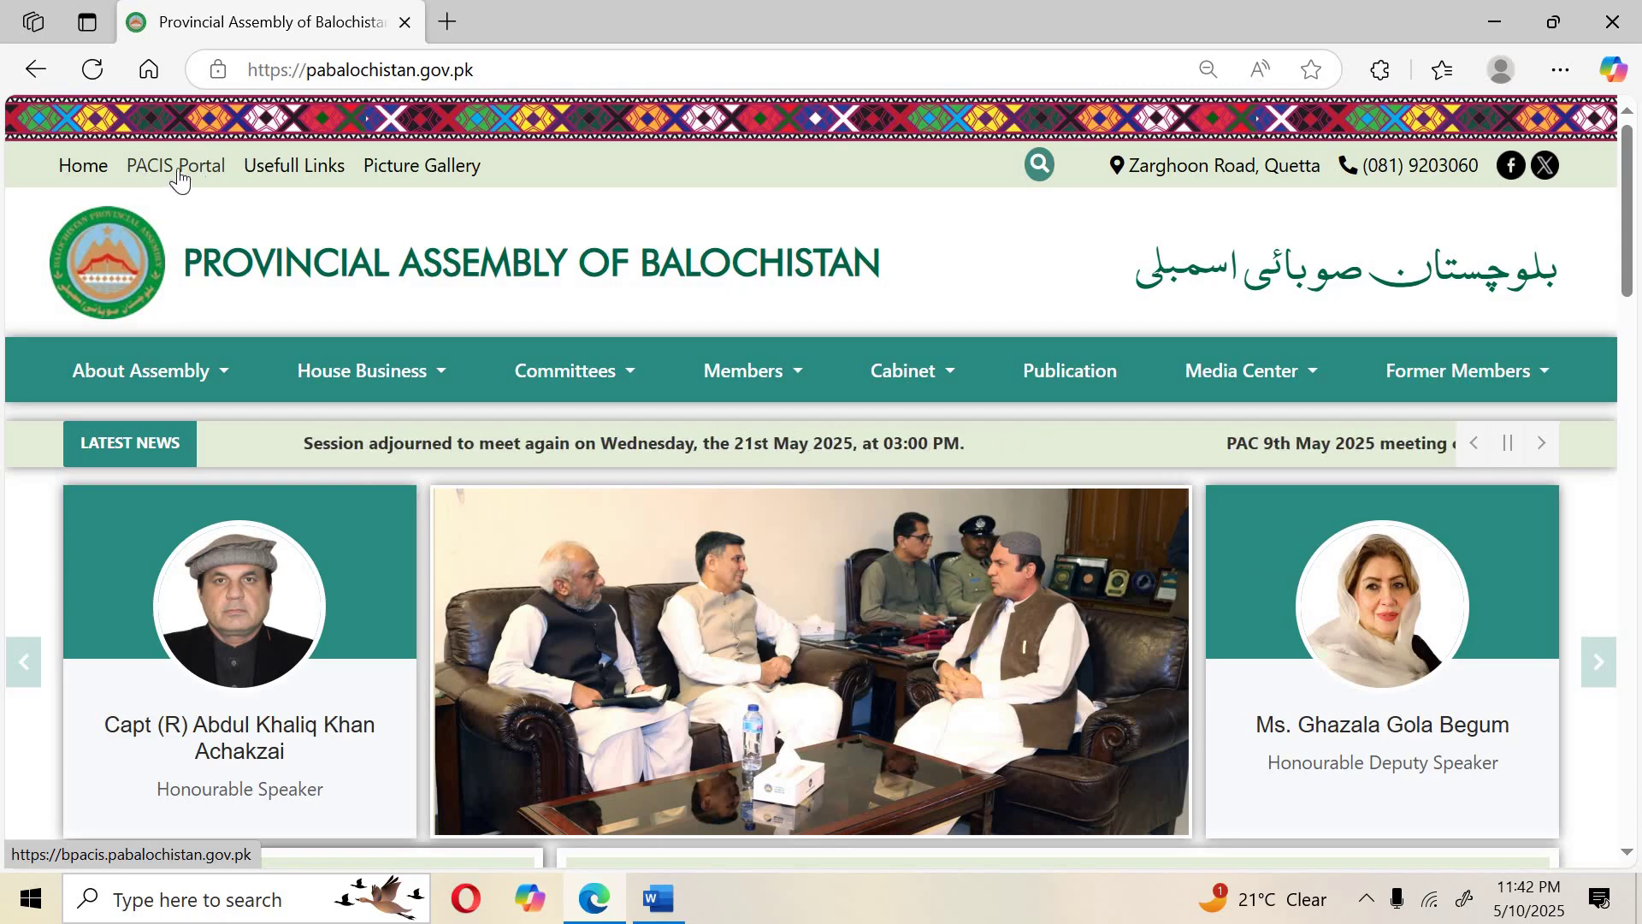
click(178, 168)
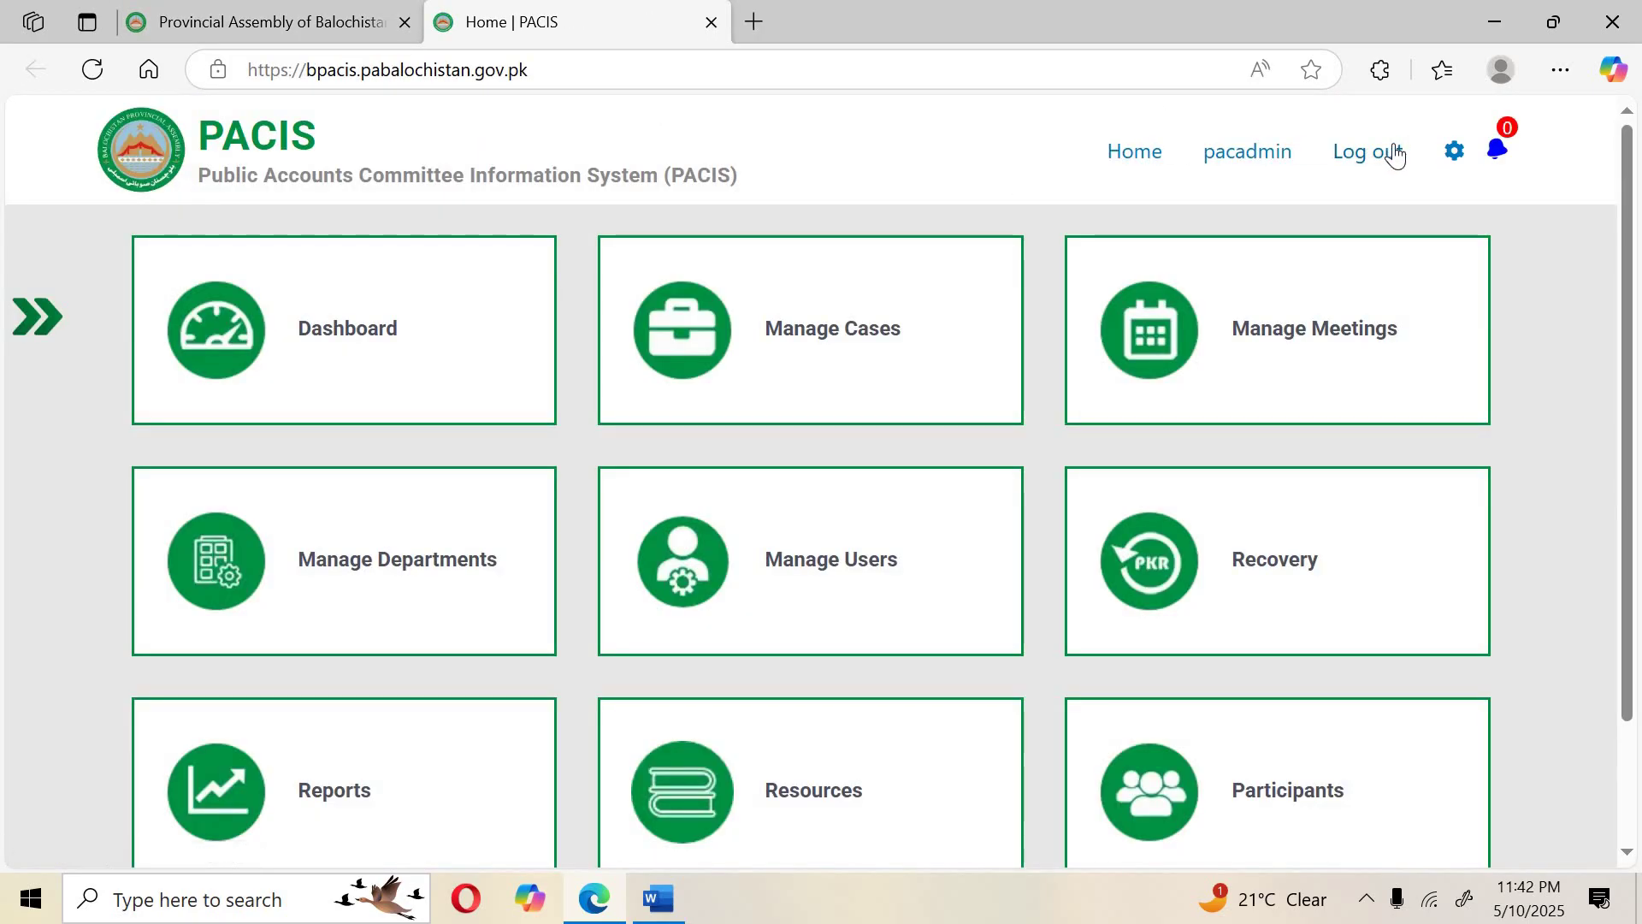
Log out of the PACIS admin account and log in with the department account's saved username and password.
click(1394, 153)
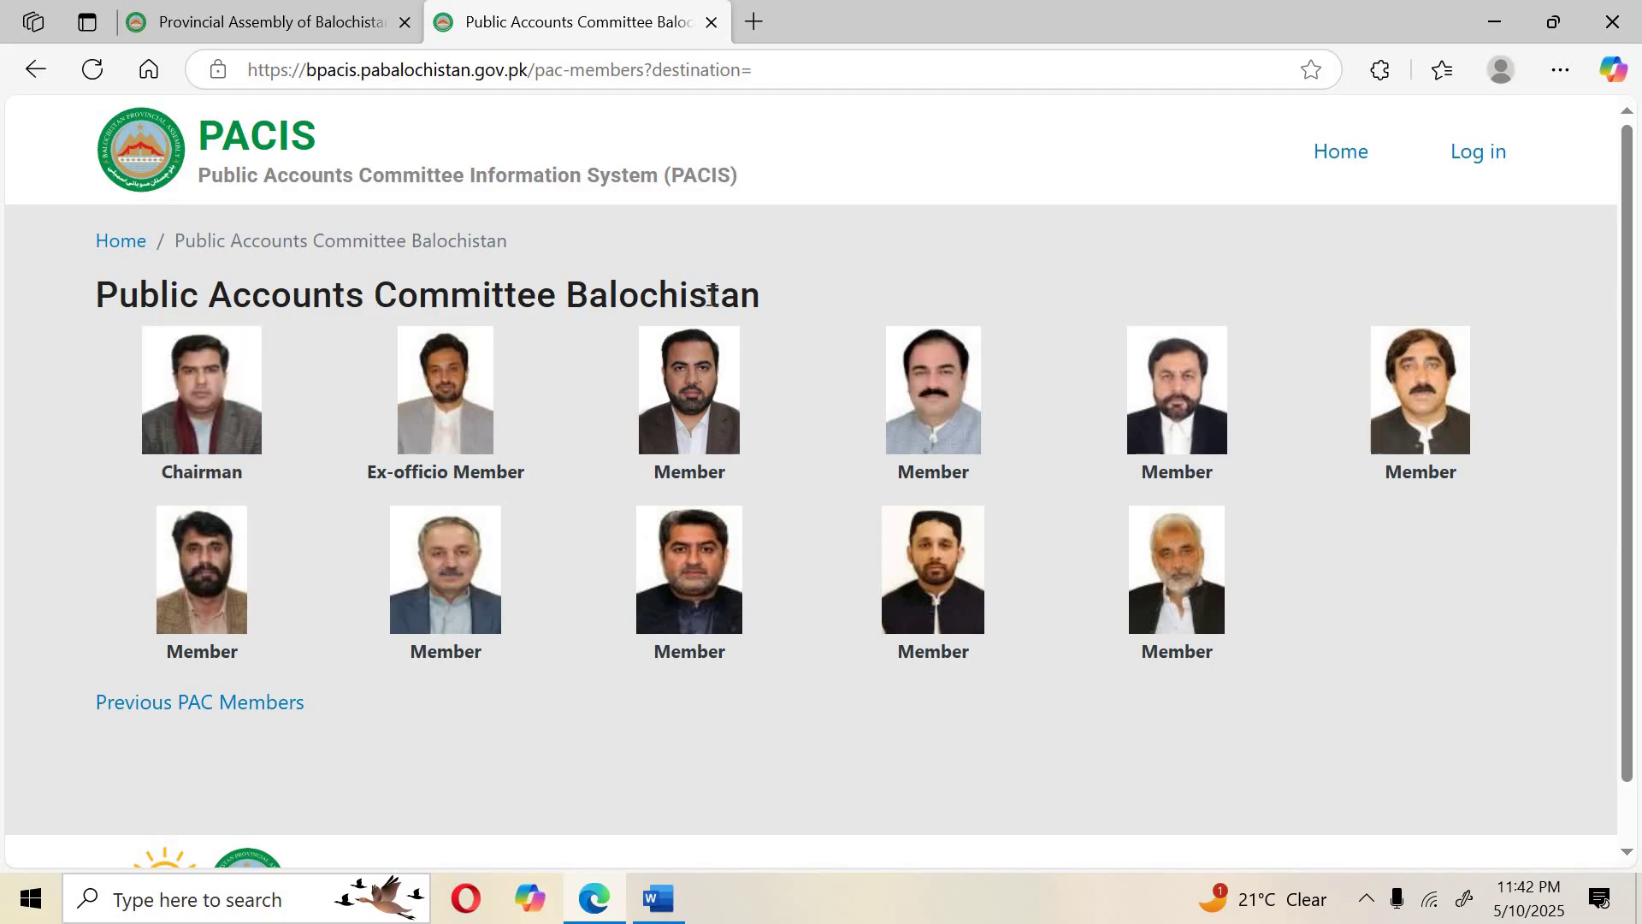
click(1478, 159)
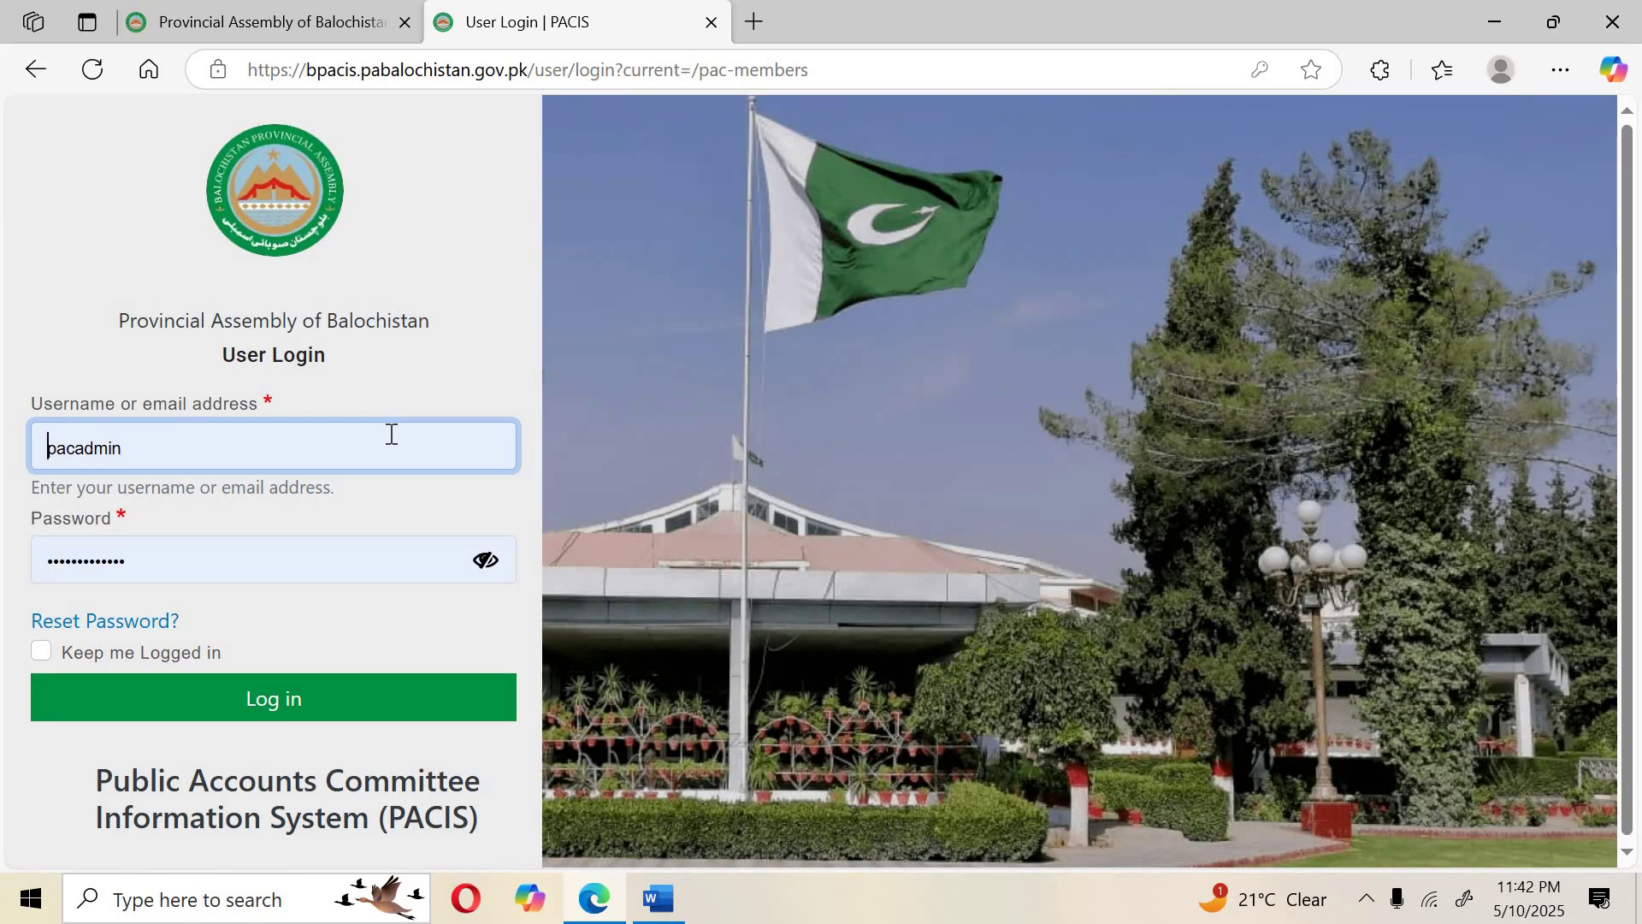
click(391, 434)
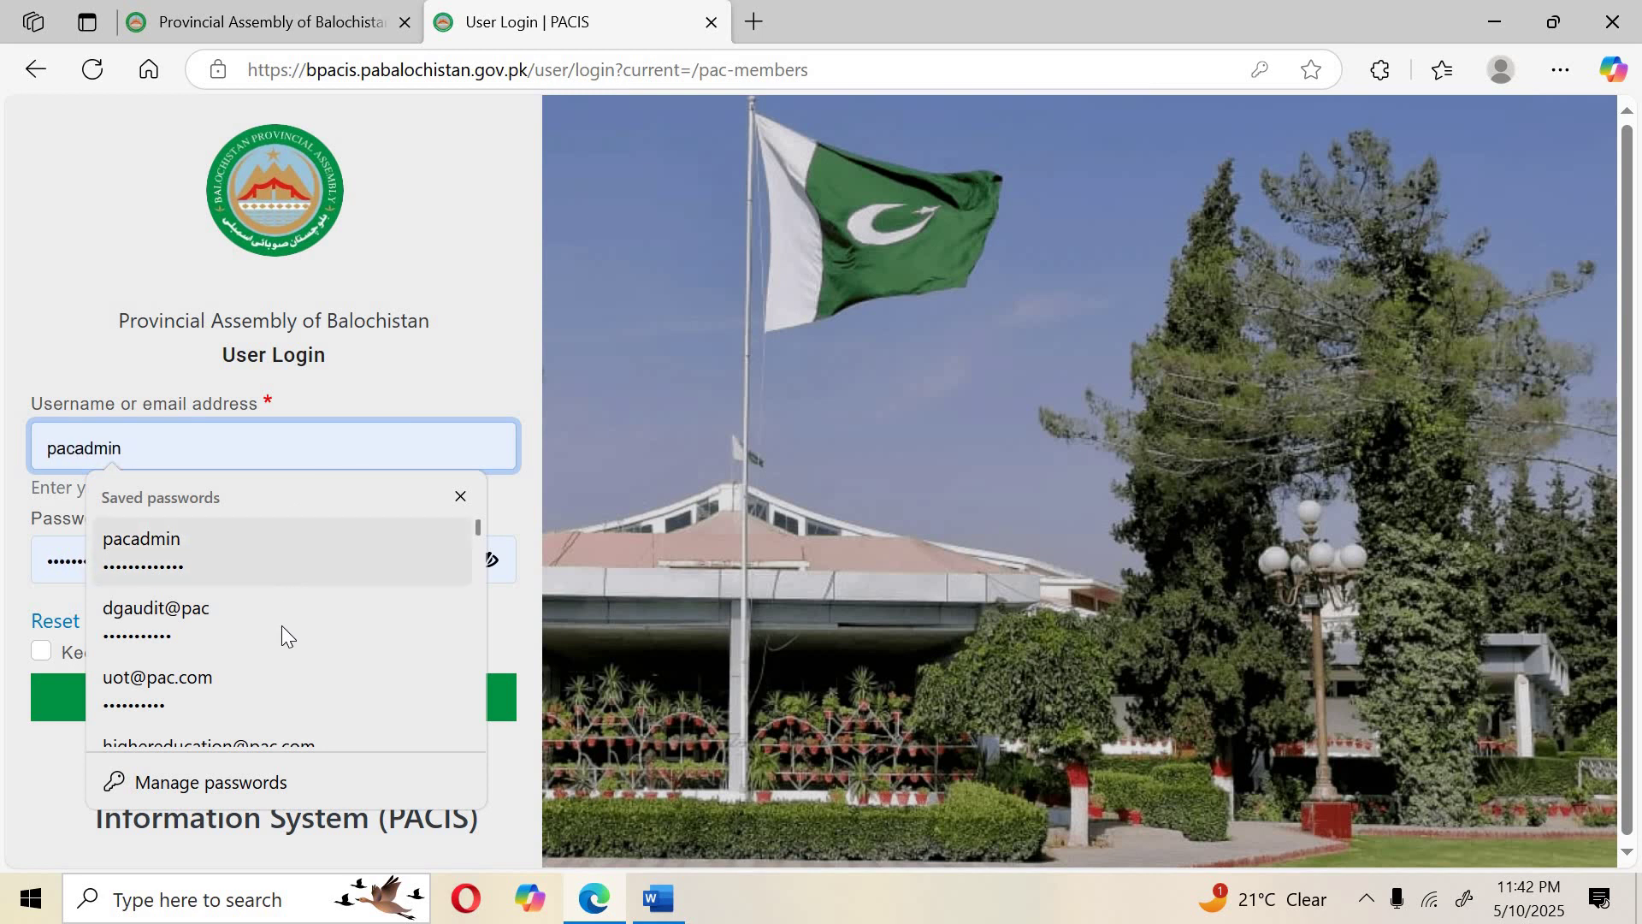
click(279, 680)
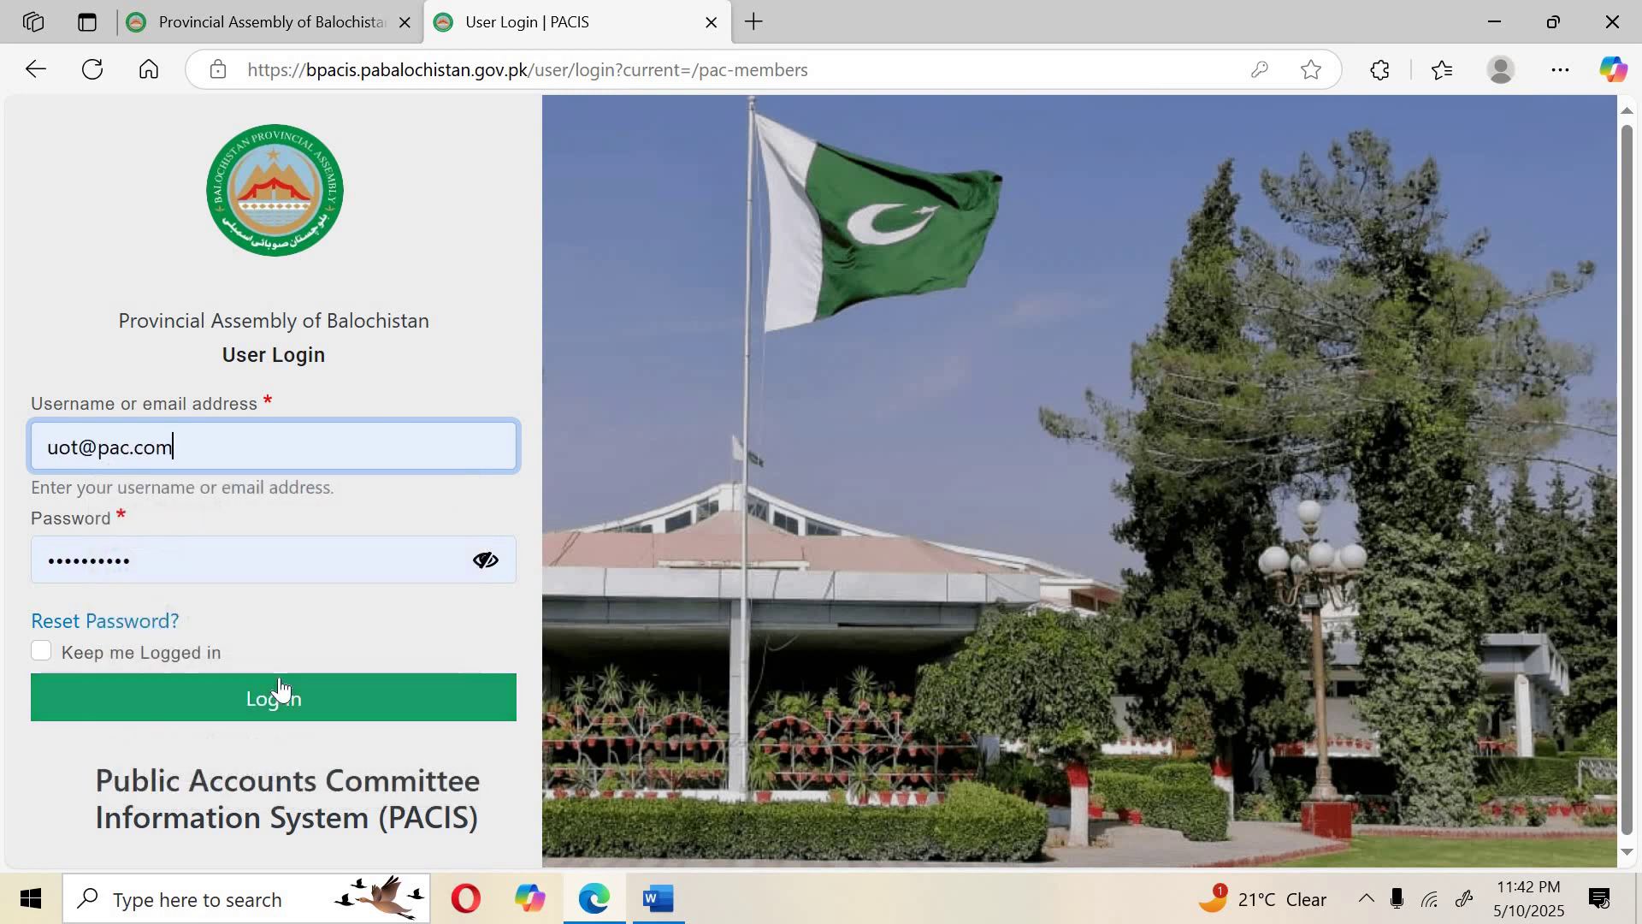
click(330, 702)
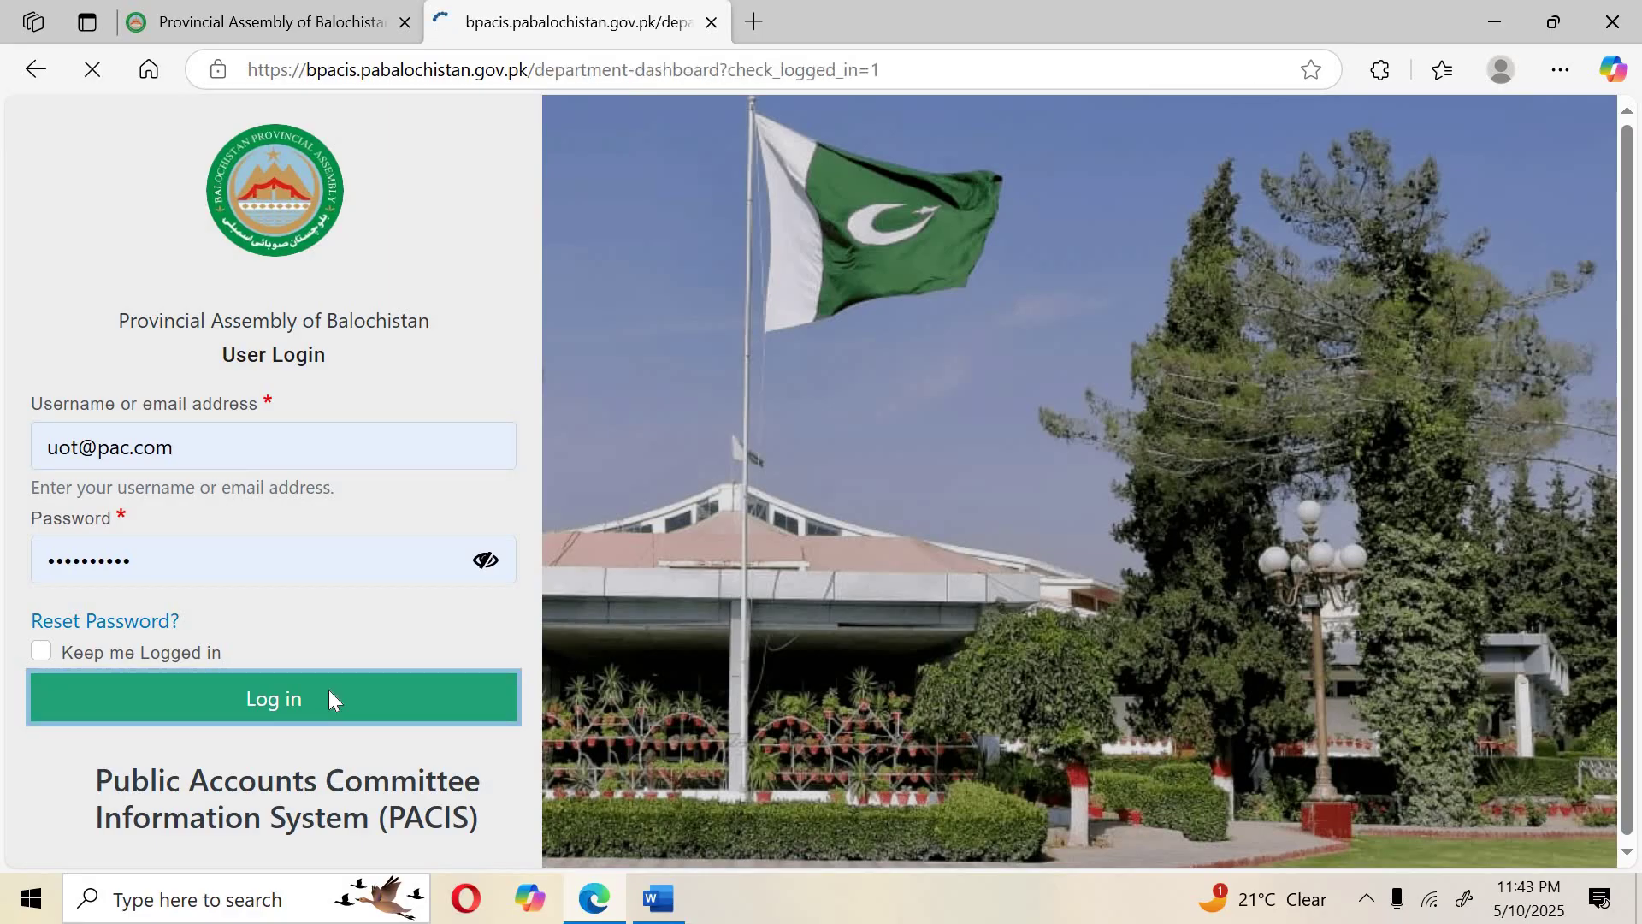
From the dashboard's upcoming meetings, open the entry MEETING OF THE PUBLIC ACCOUNTS COMMITTEE.
scroll(661, 378, down, 5)
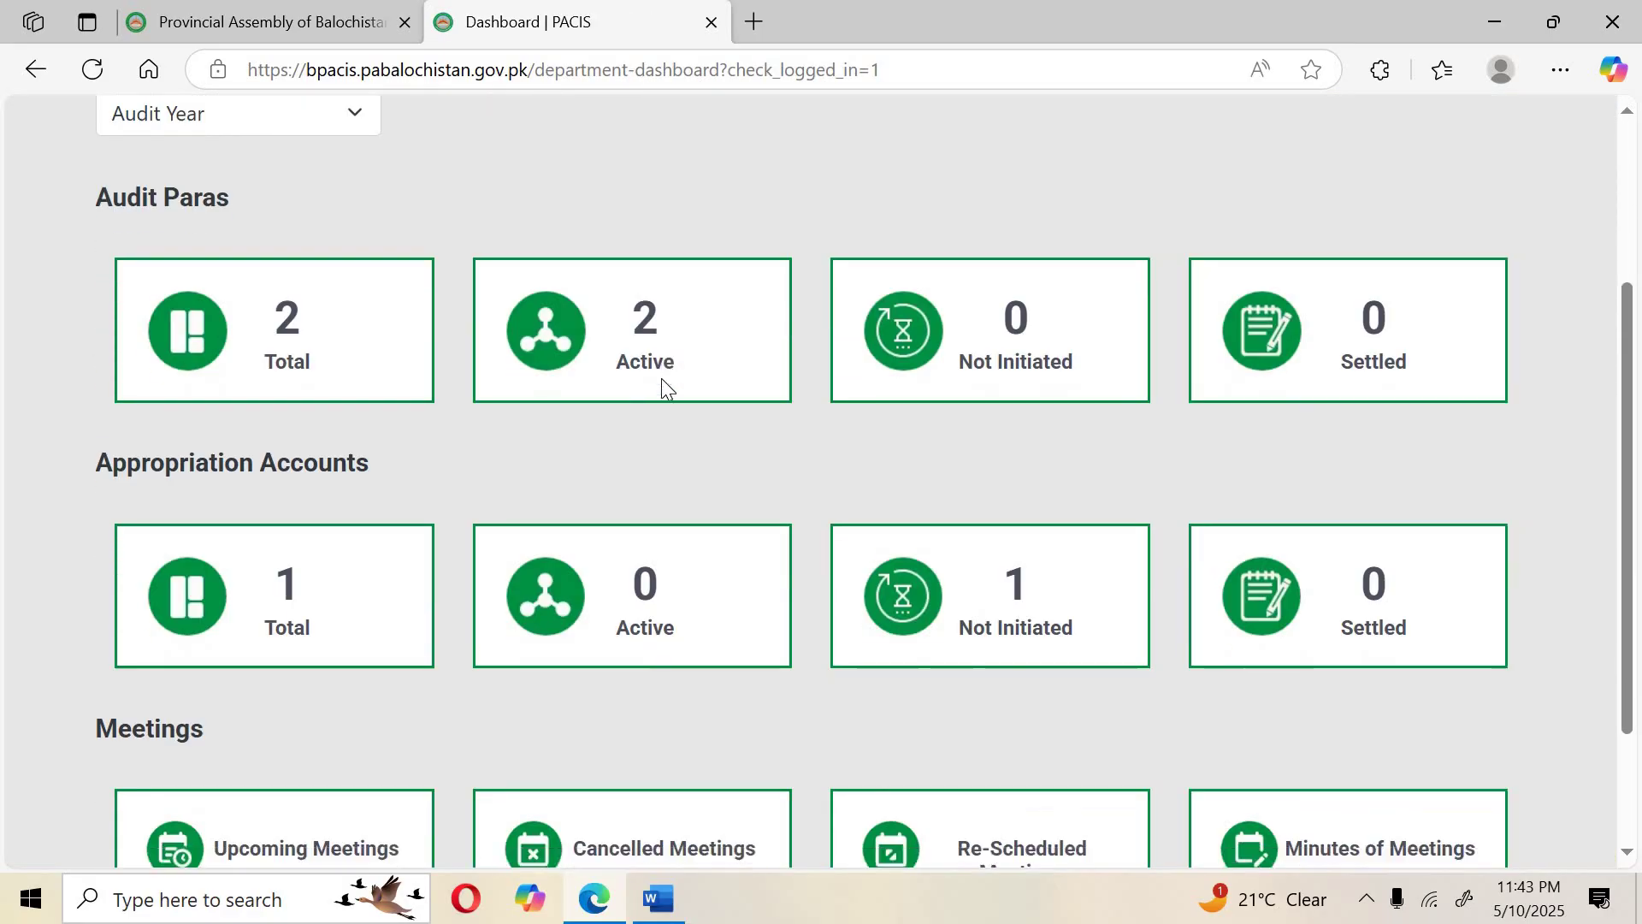
scroll(83, 317, up, 5)
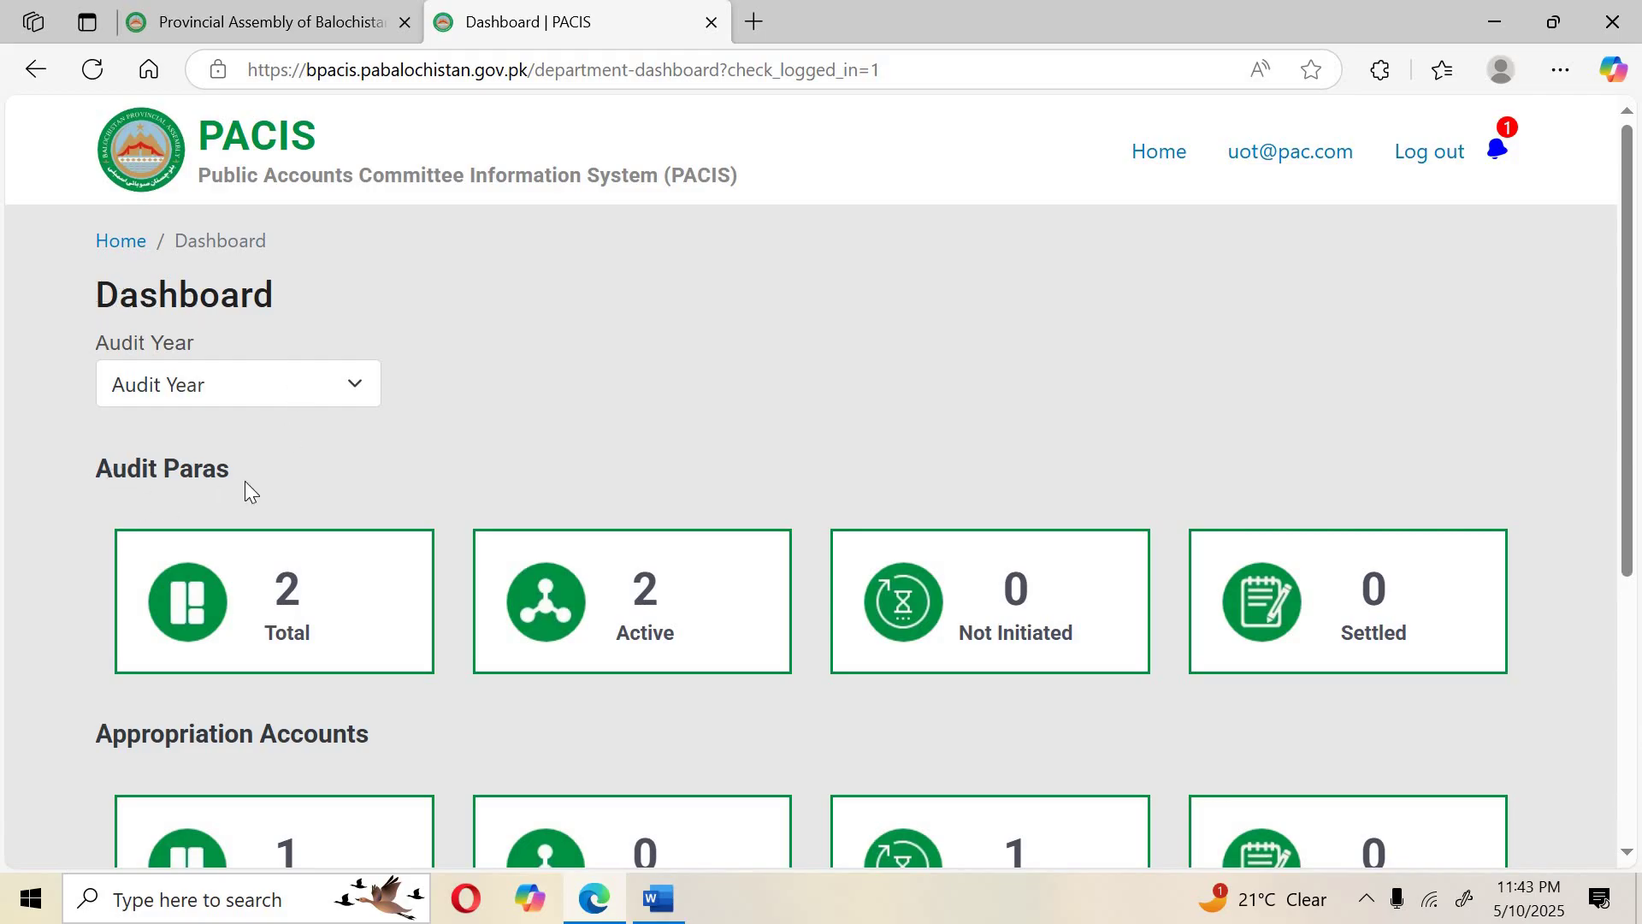
scroll(245, 481, down, 2)
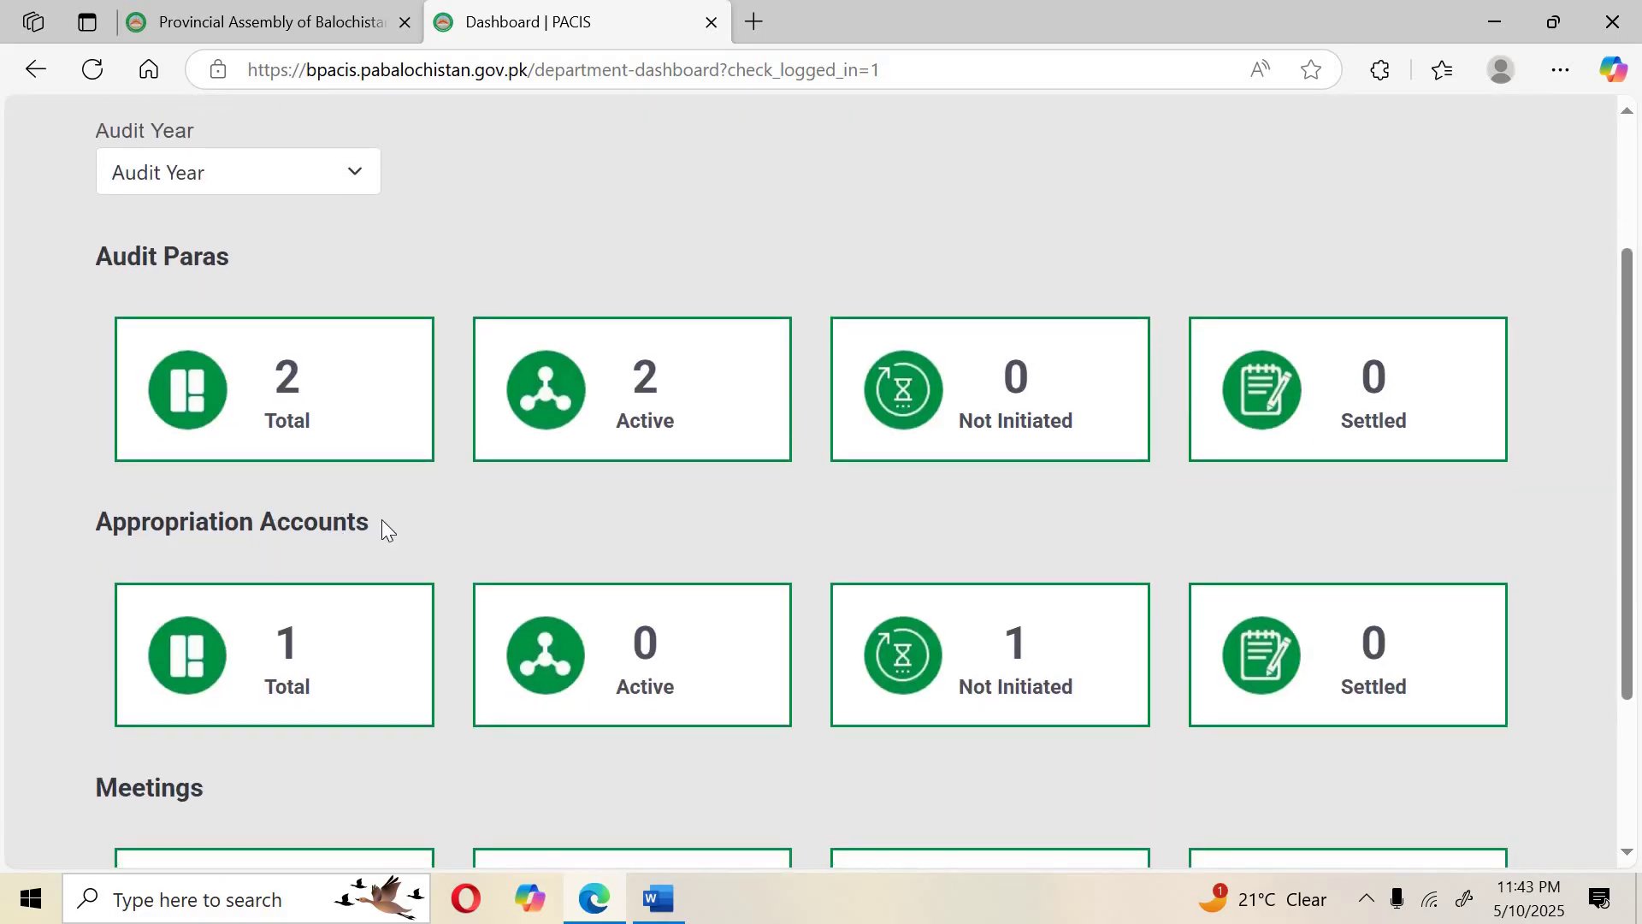
scroll(382, 528, down, 2)
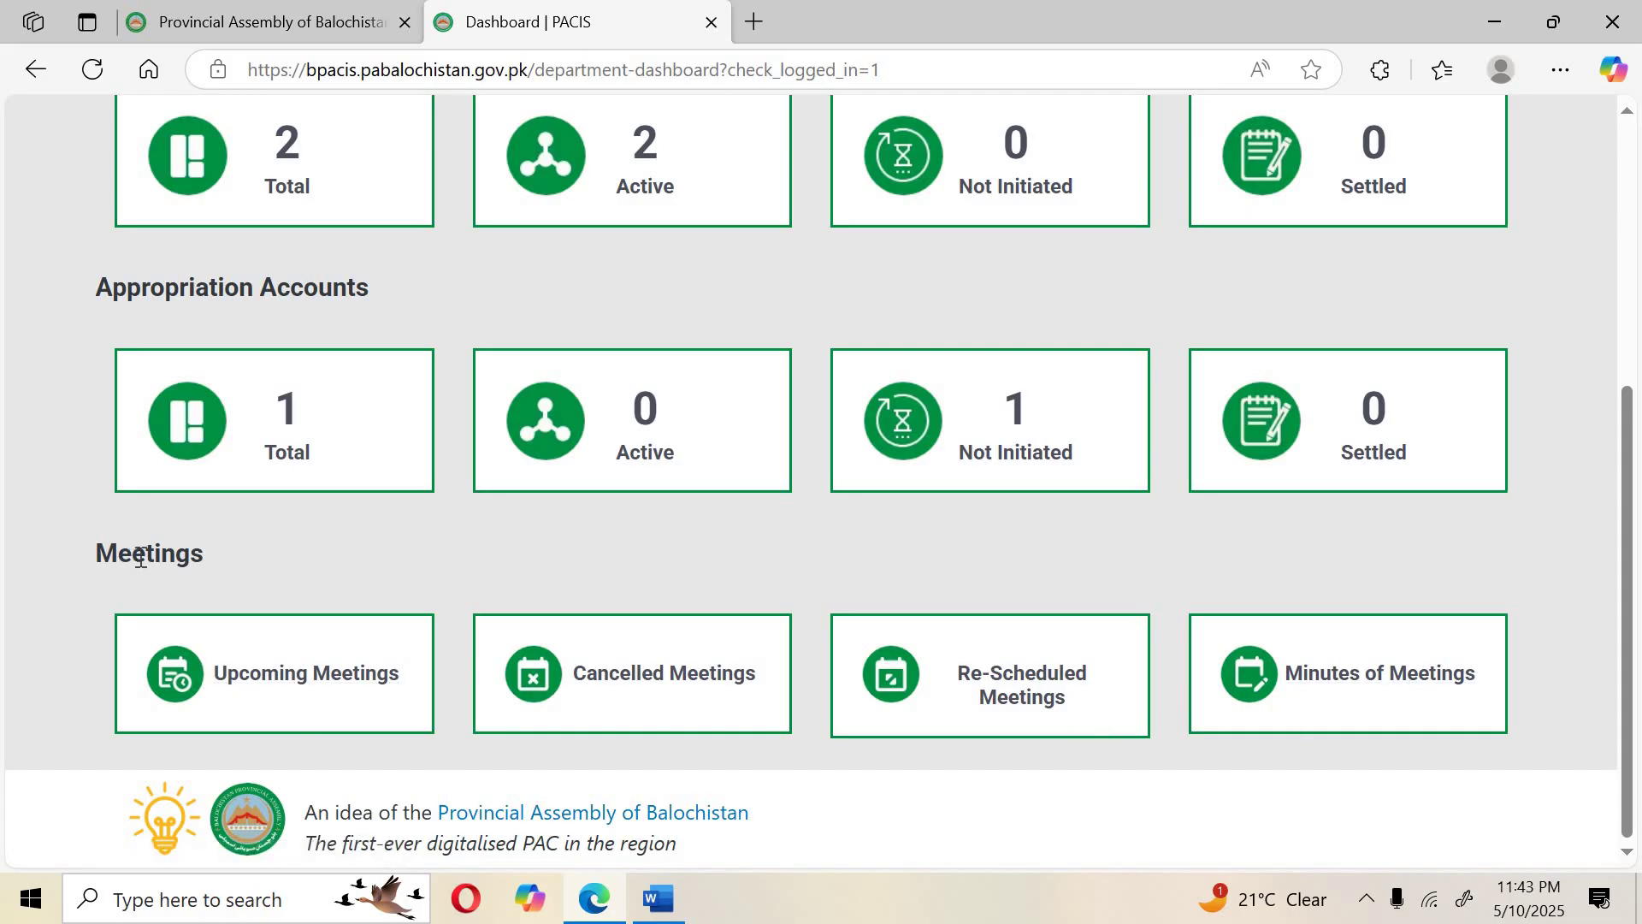
click(332, 682)
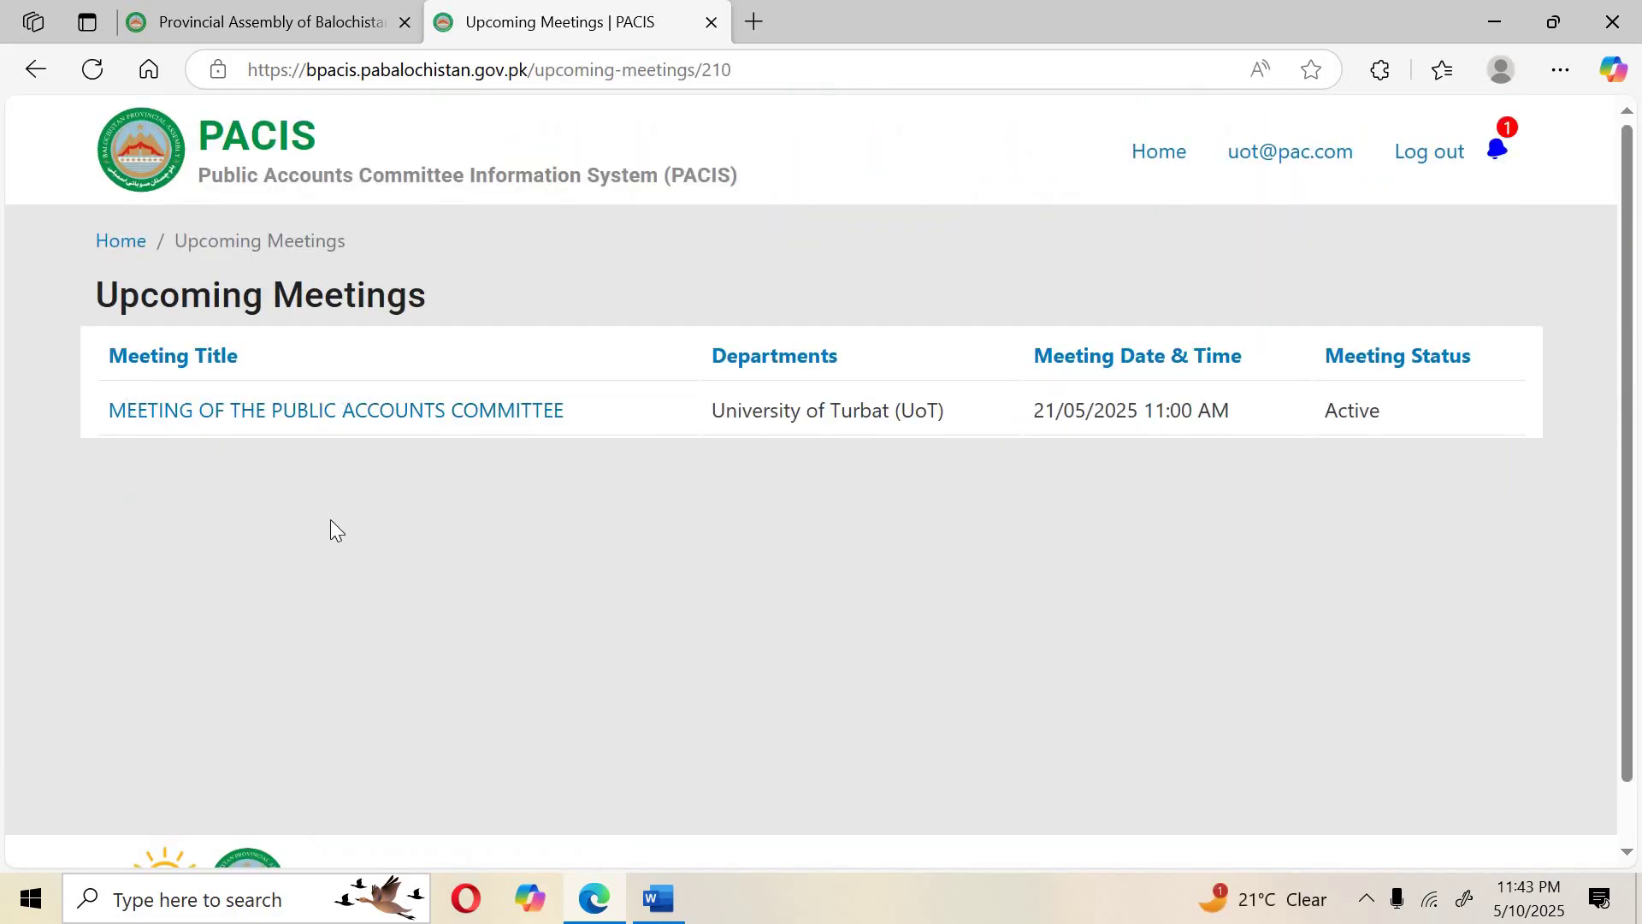
click(346, 413)
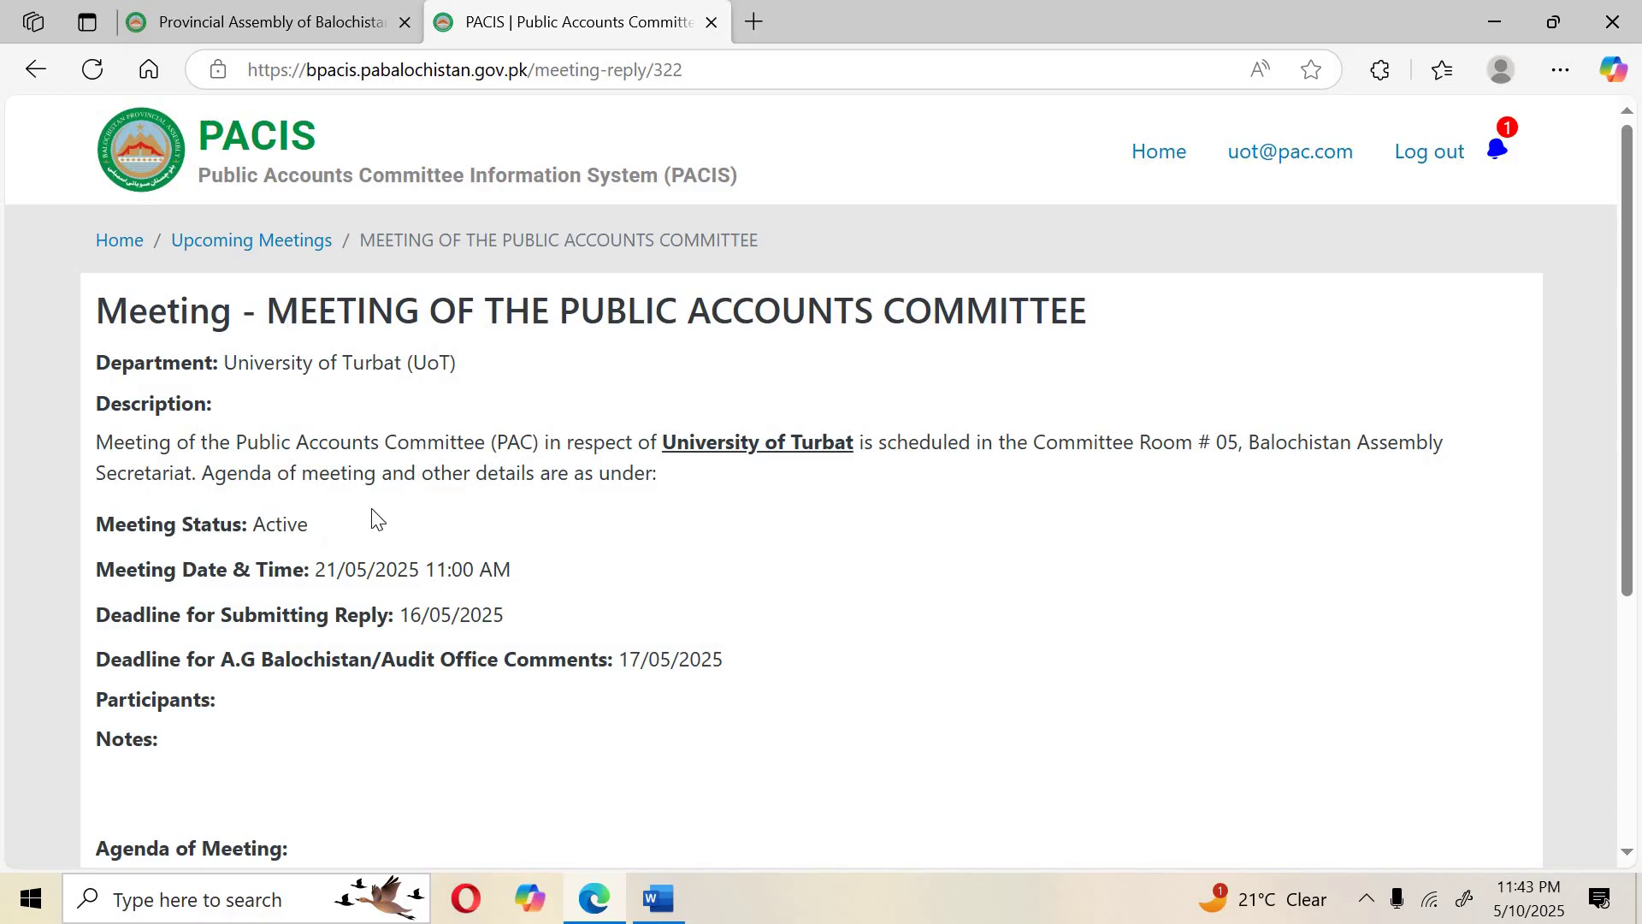
Review the meeting's status, the deadlines for submitting the reply and audit office comments, and the audit paras on the agenda.
double_click(101, 527)
drag(101, 527, 203, 532)
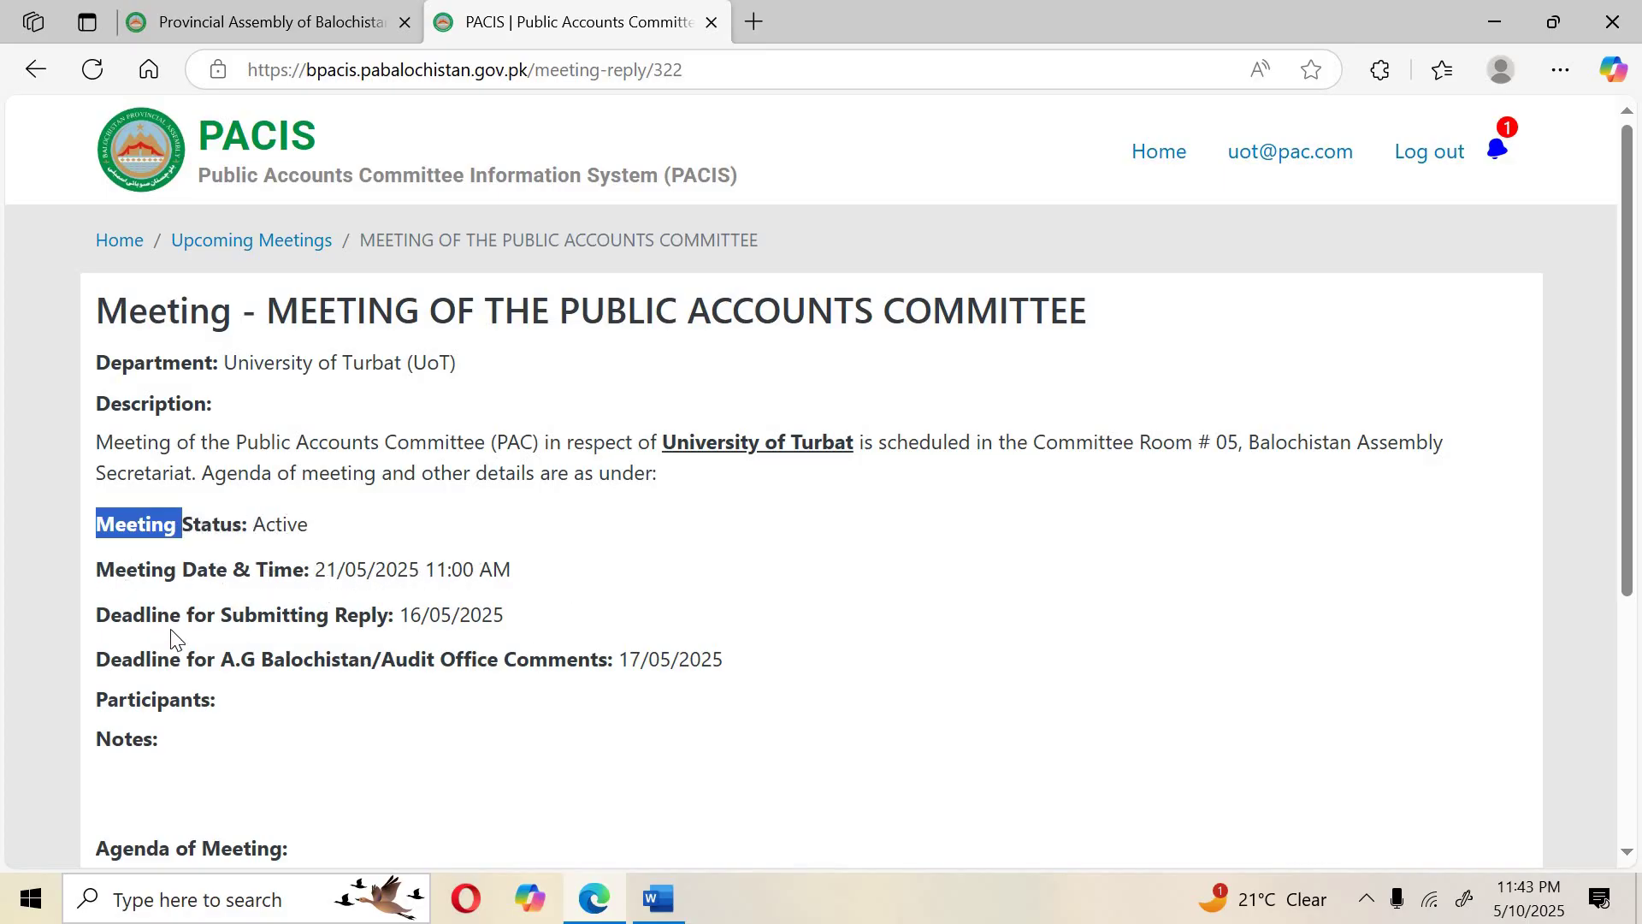
drag(223, 614, 487, 623)
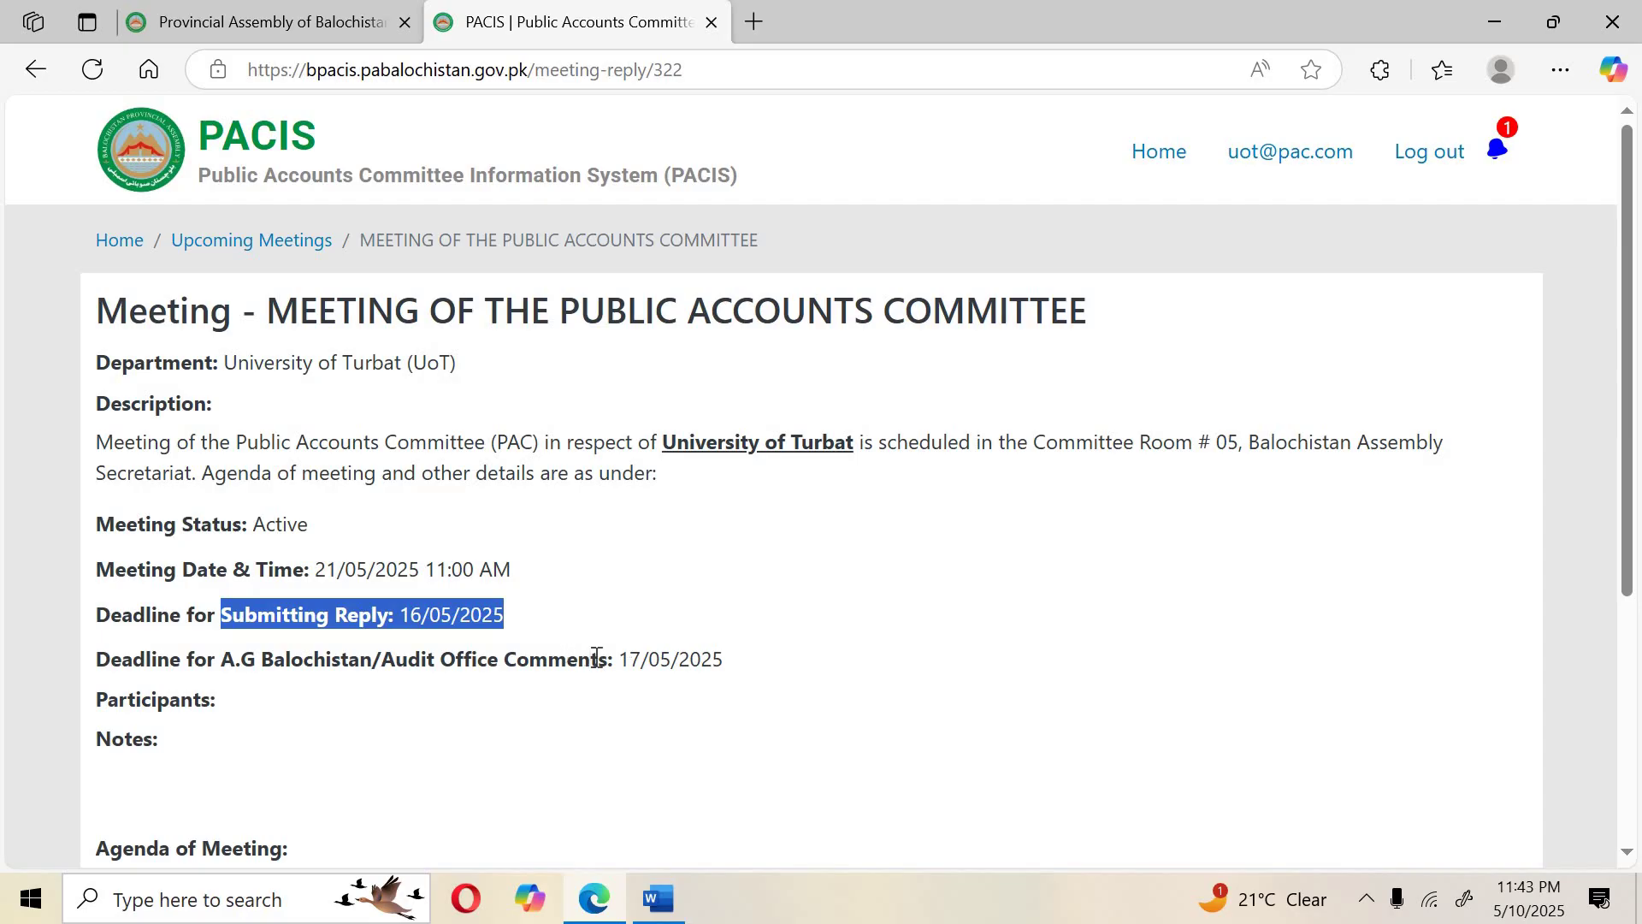
drag(505, 664, 730, 659)
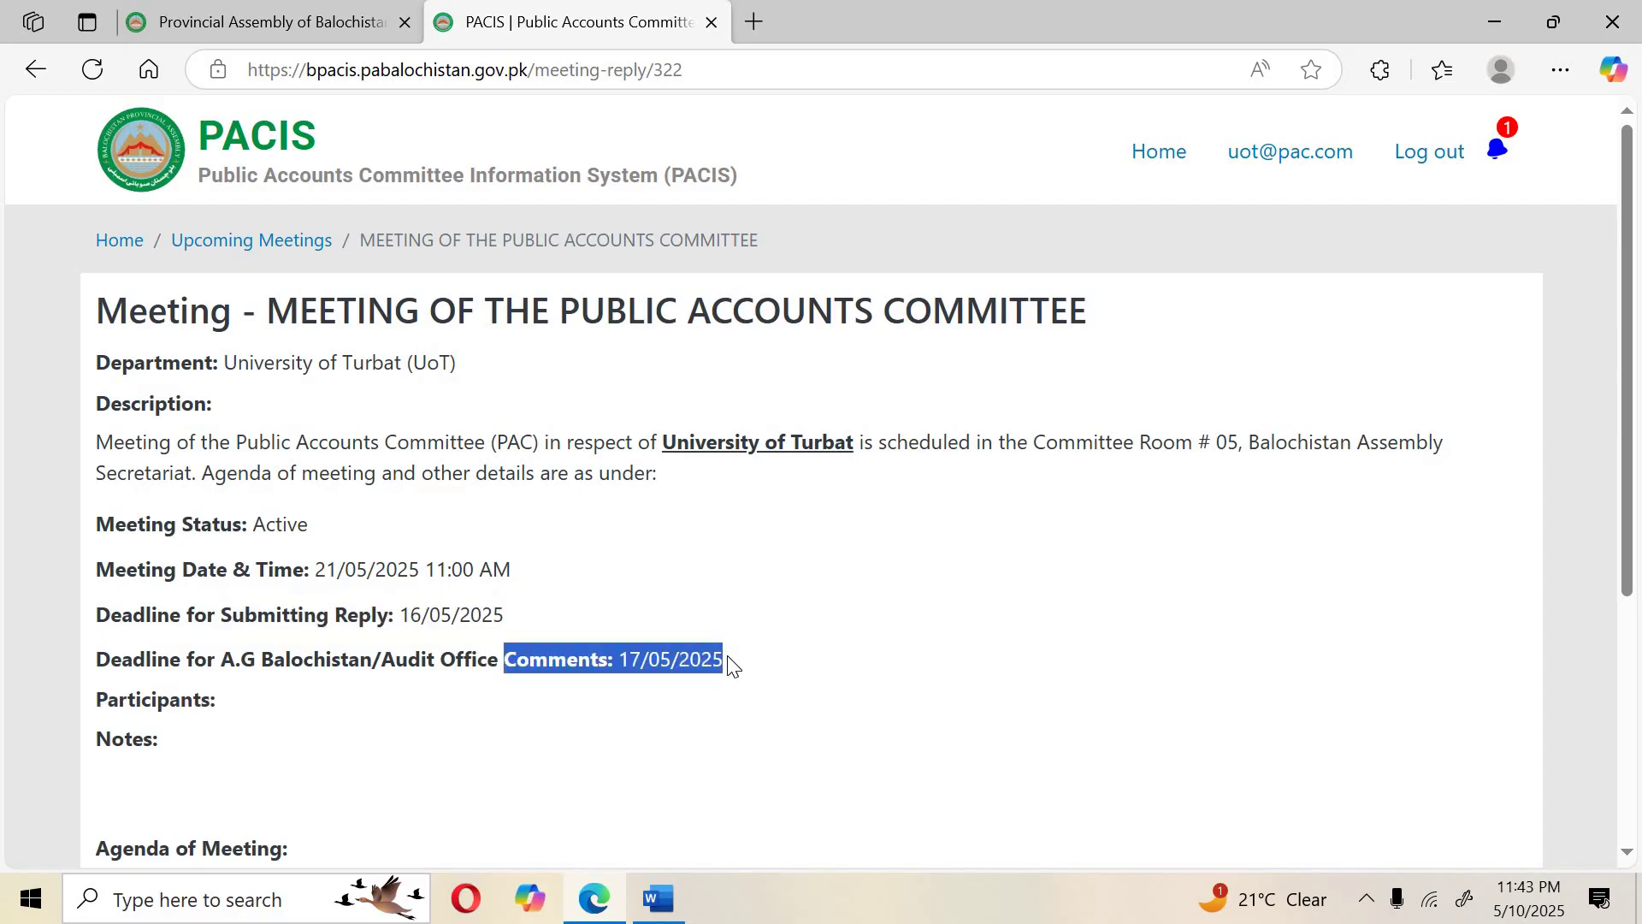
scroll(622, 706, down, 5)
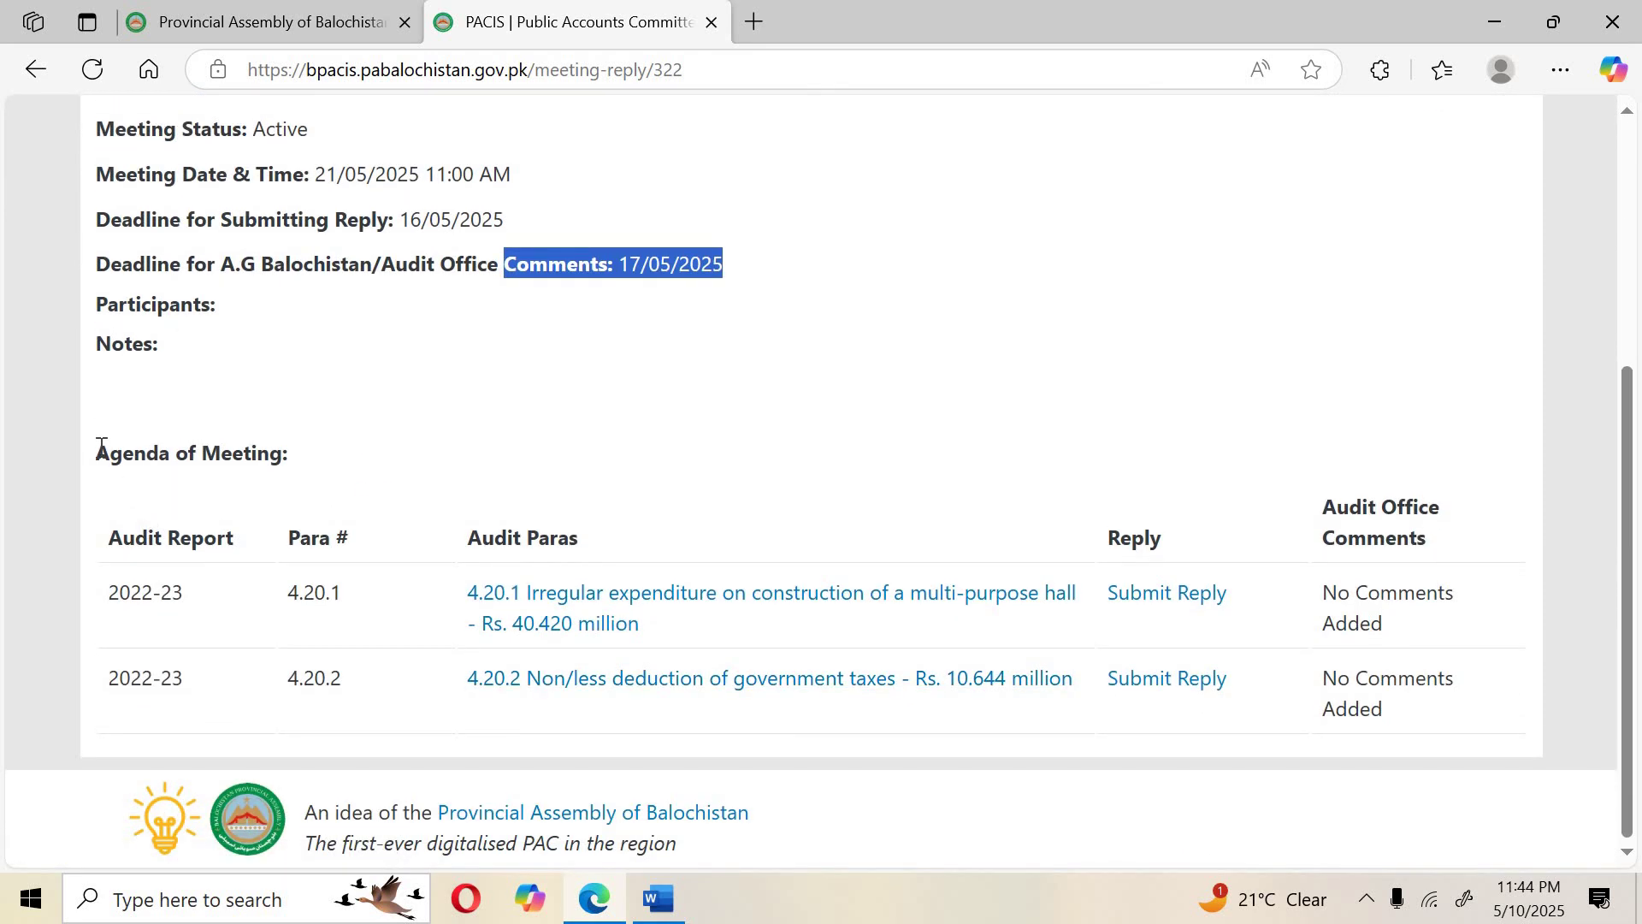
triple_click(357, 450)
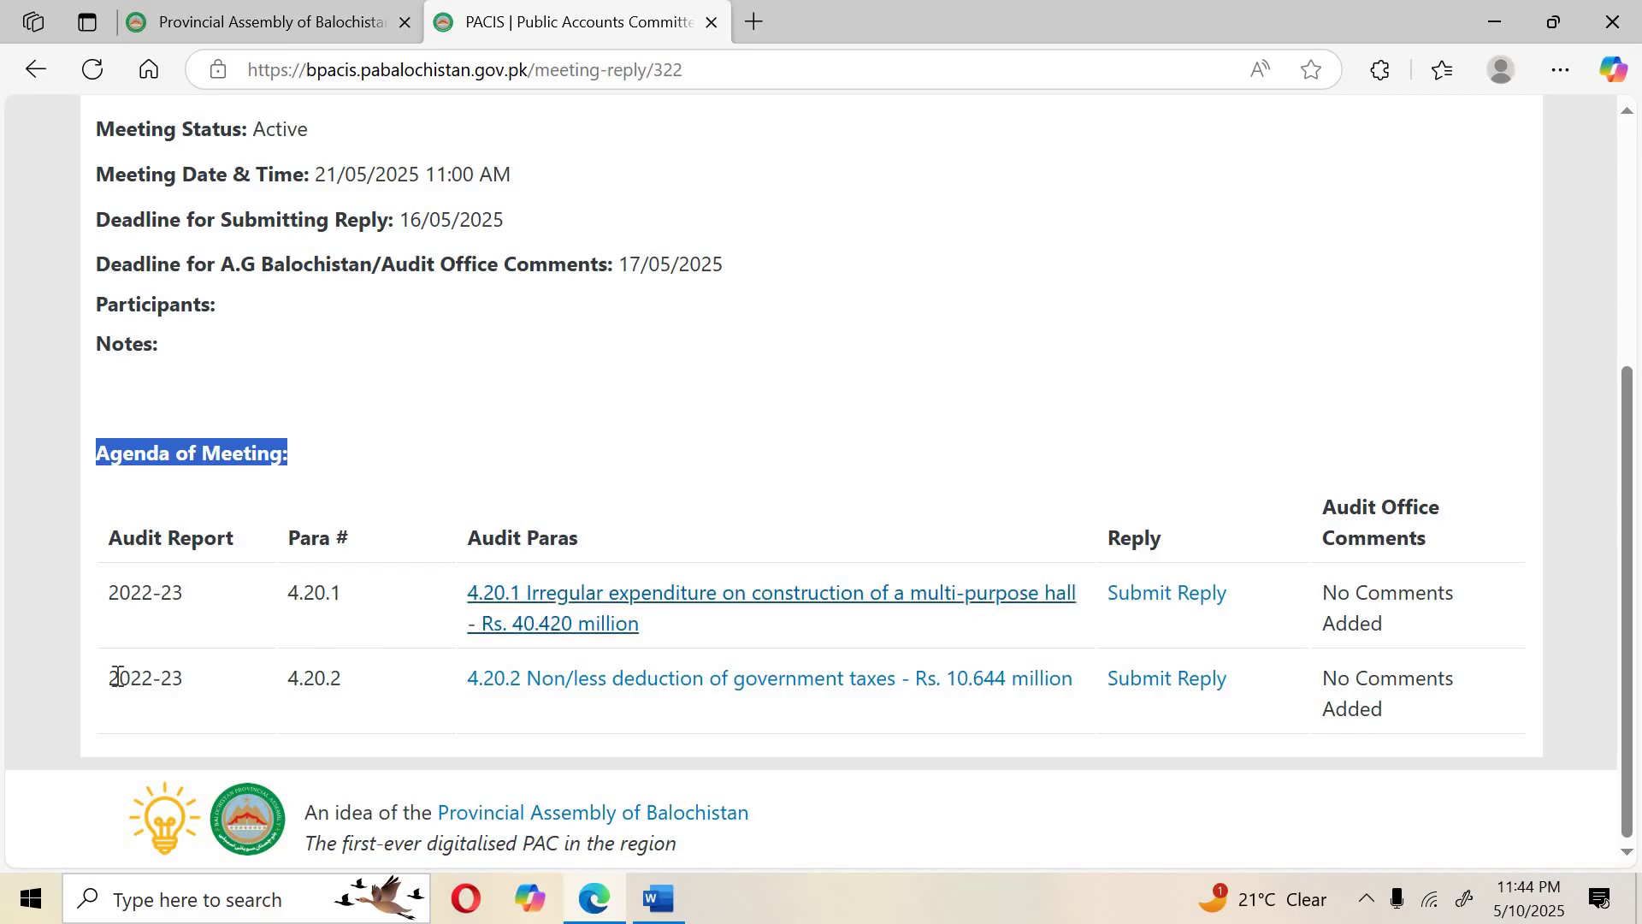
click(169, 703)
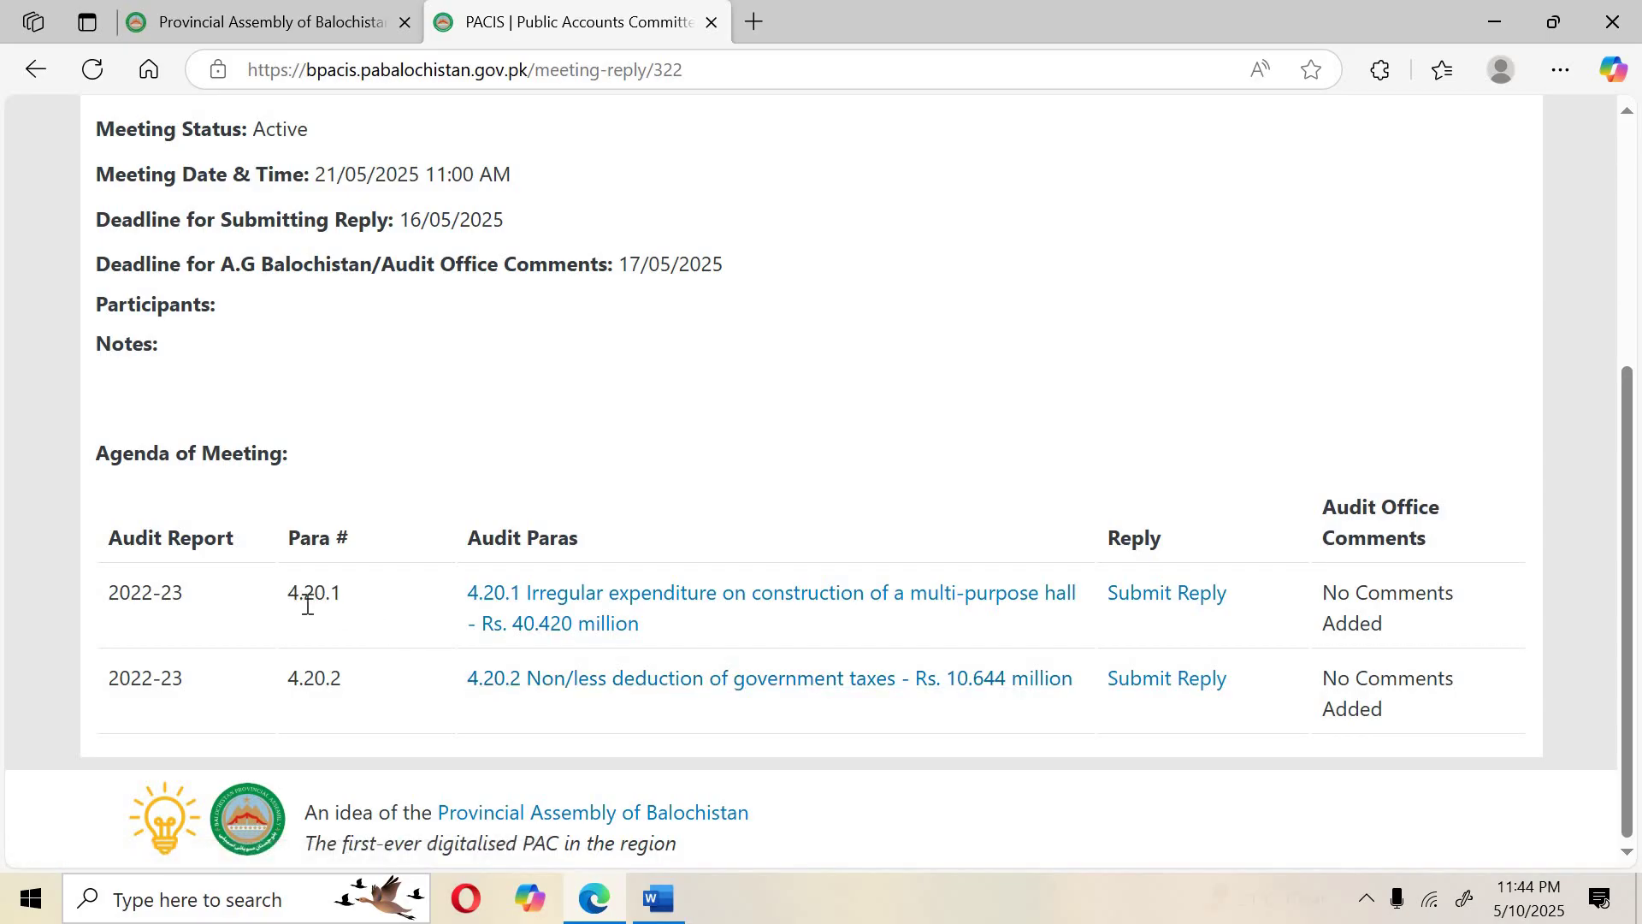
Open the reply form for audit para 4.20.1 and expand the para's details.
click(1172, 604)
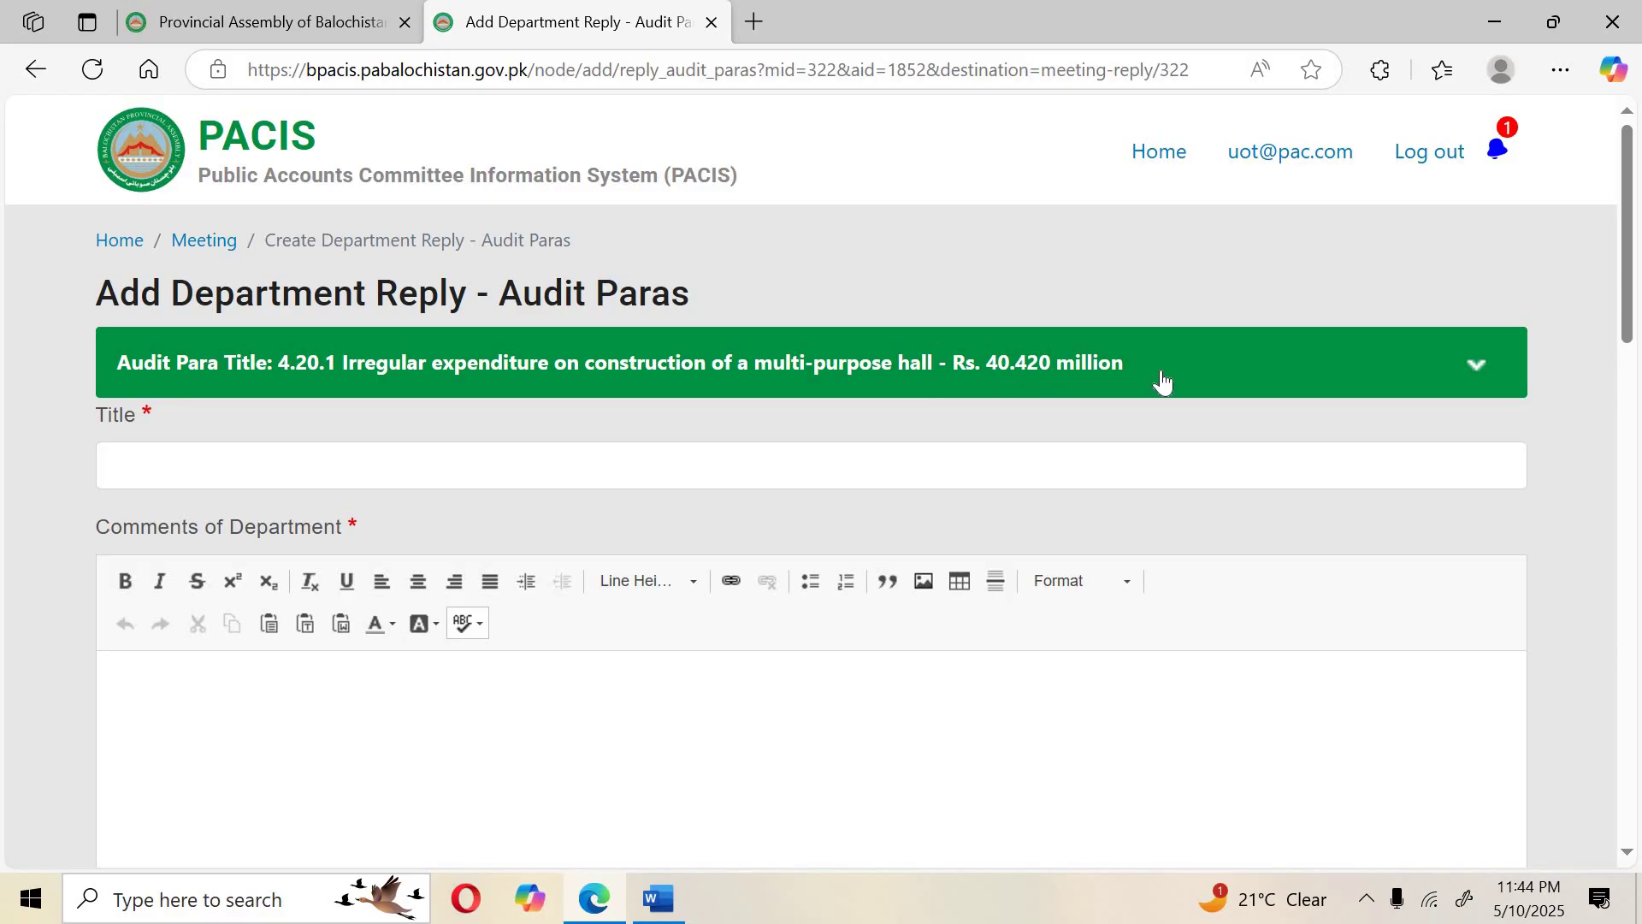
click(1202, 366)
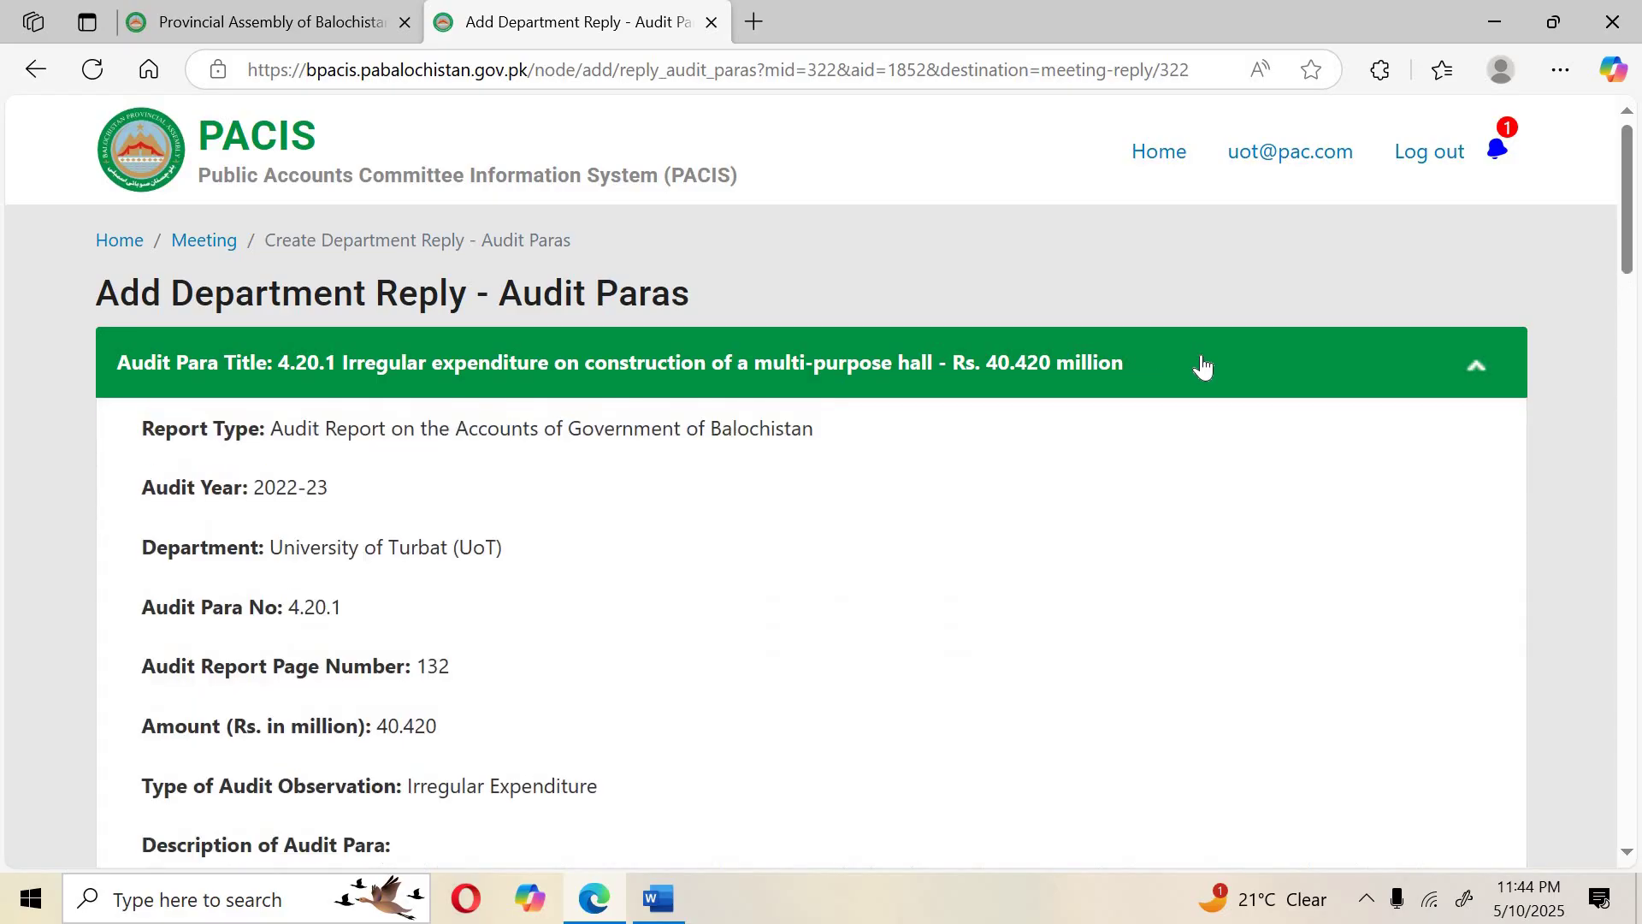
Read through the details and description of audit para 4.20.1, and collapse them again.
scroll(1201, 366, down, 3)
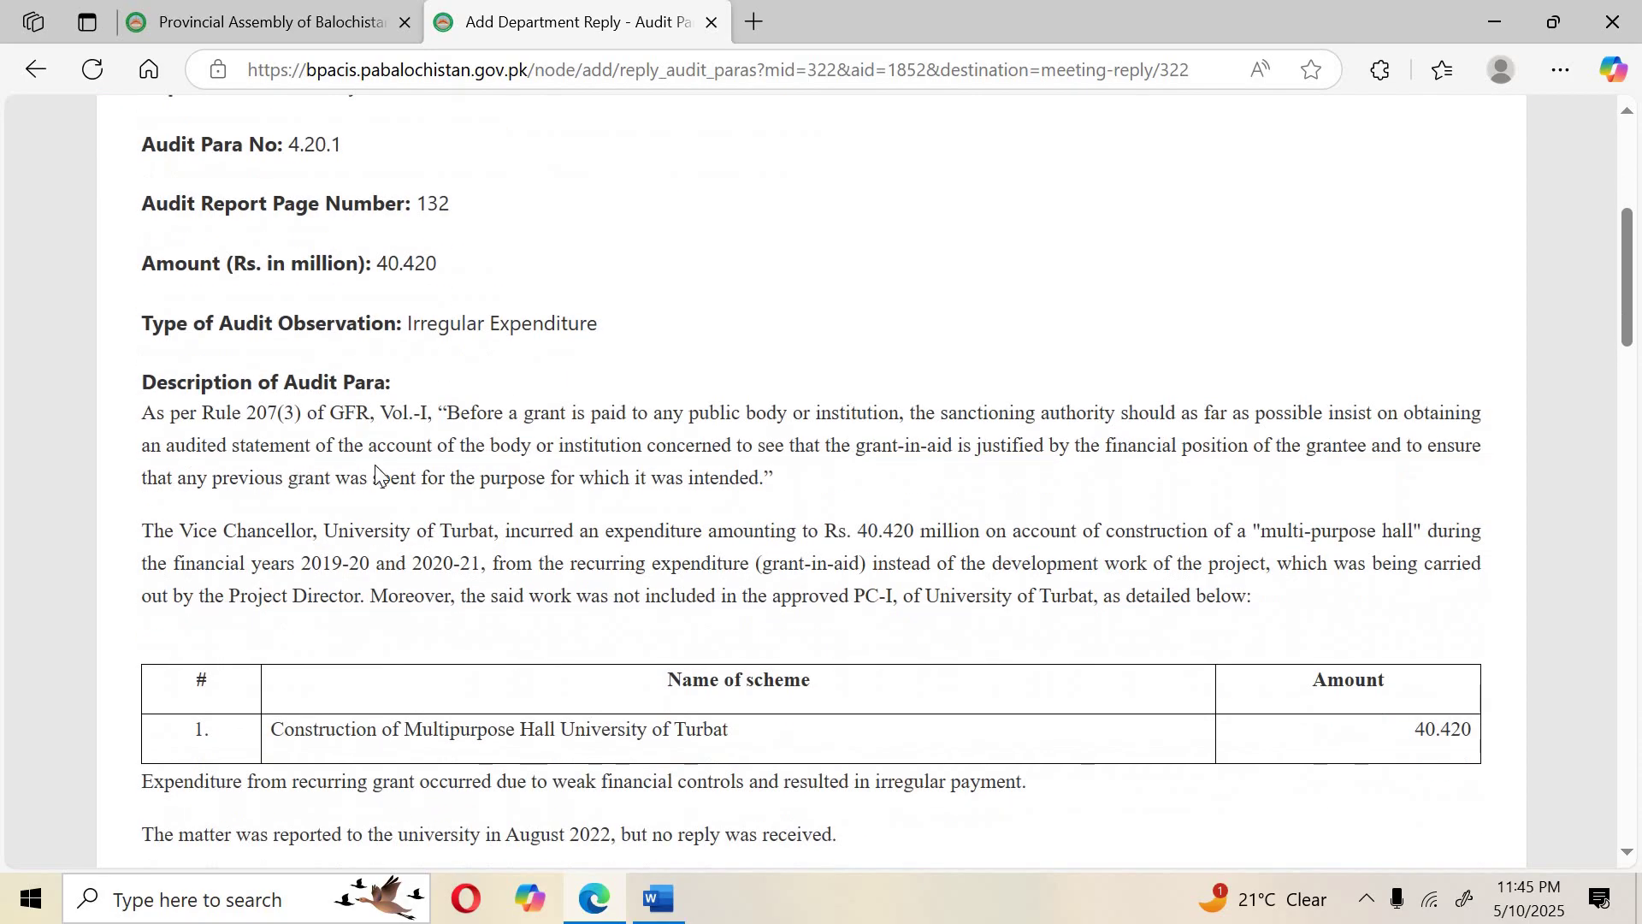
scroll(291, 434, down, 3)
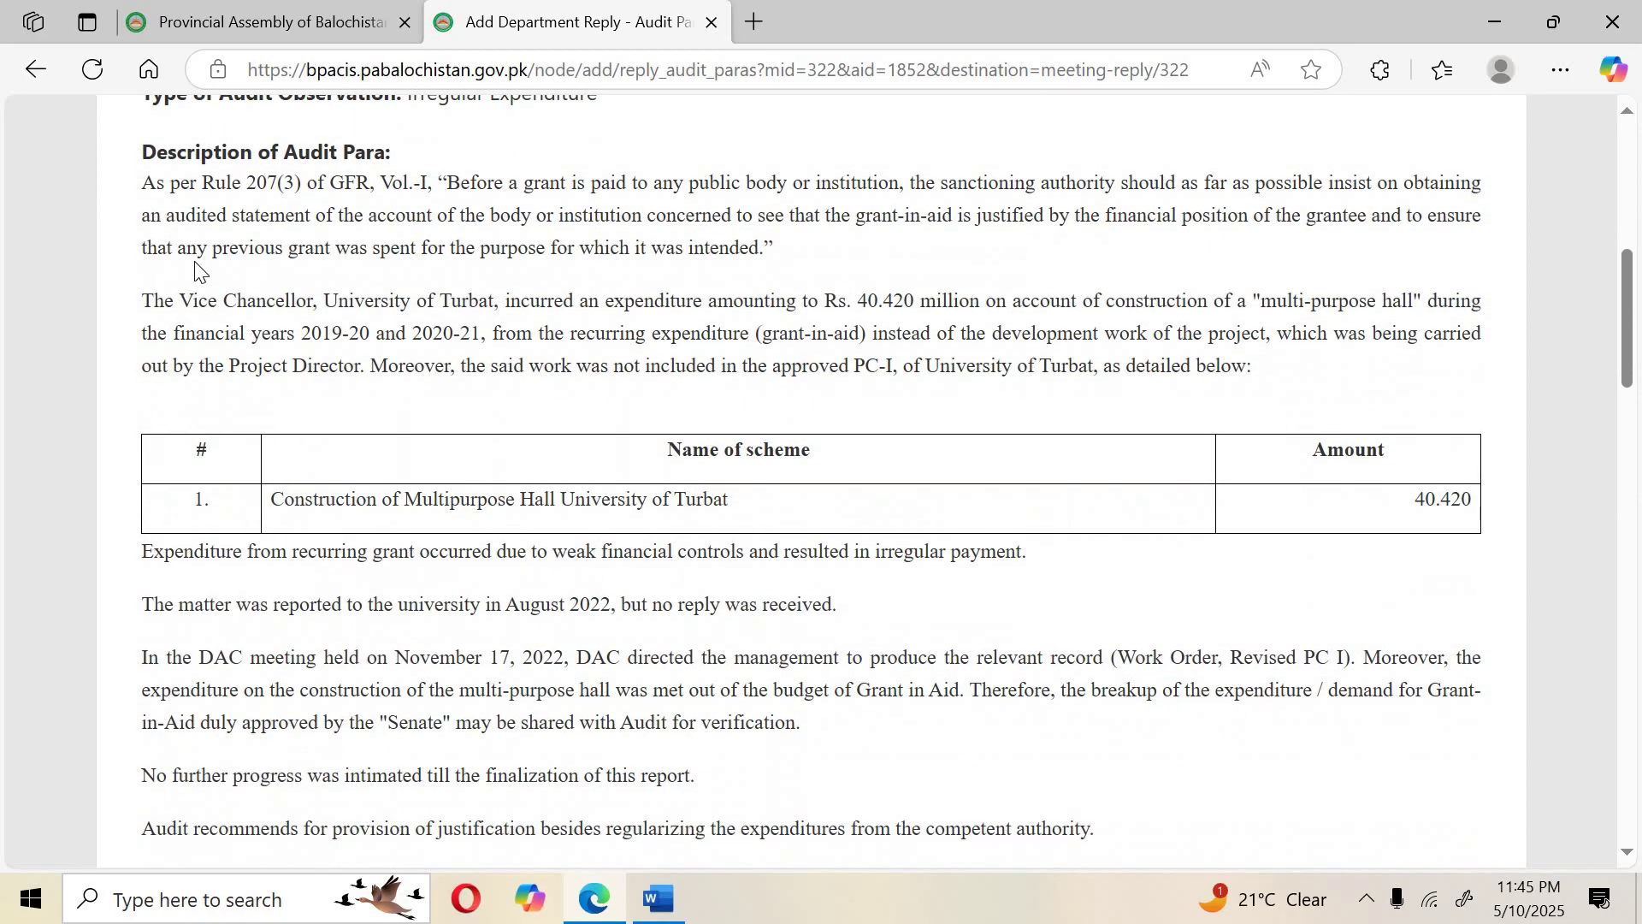
drag(145, 188, 294, 368)
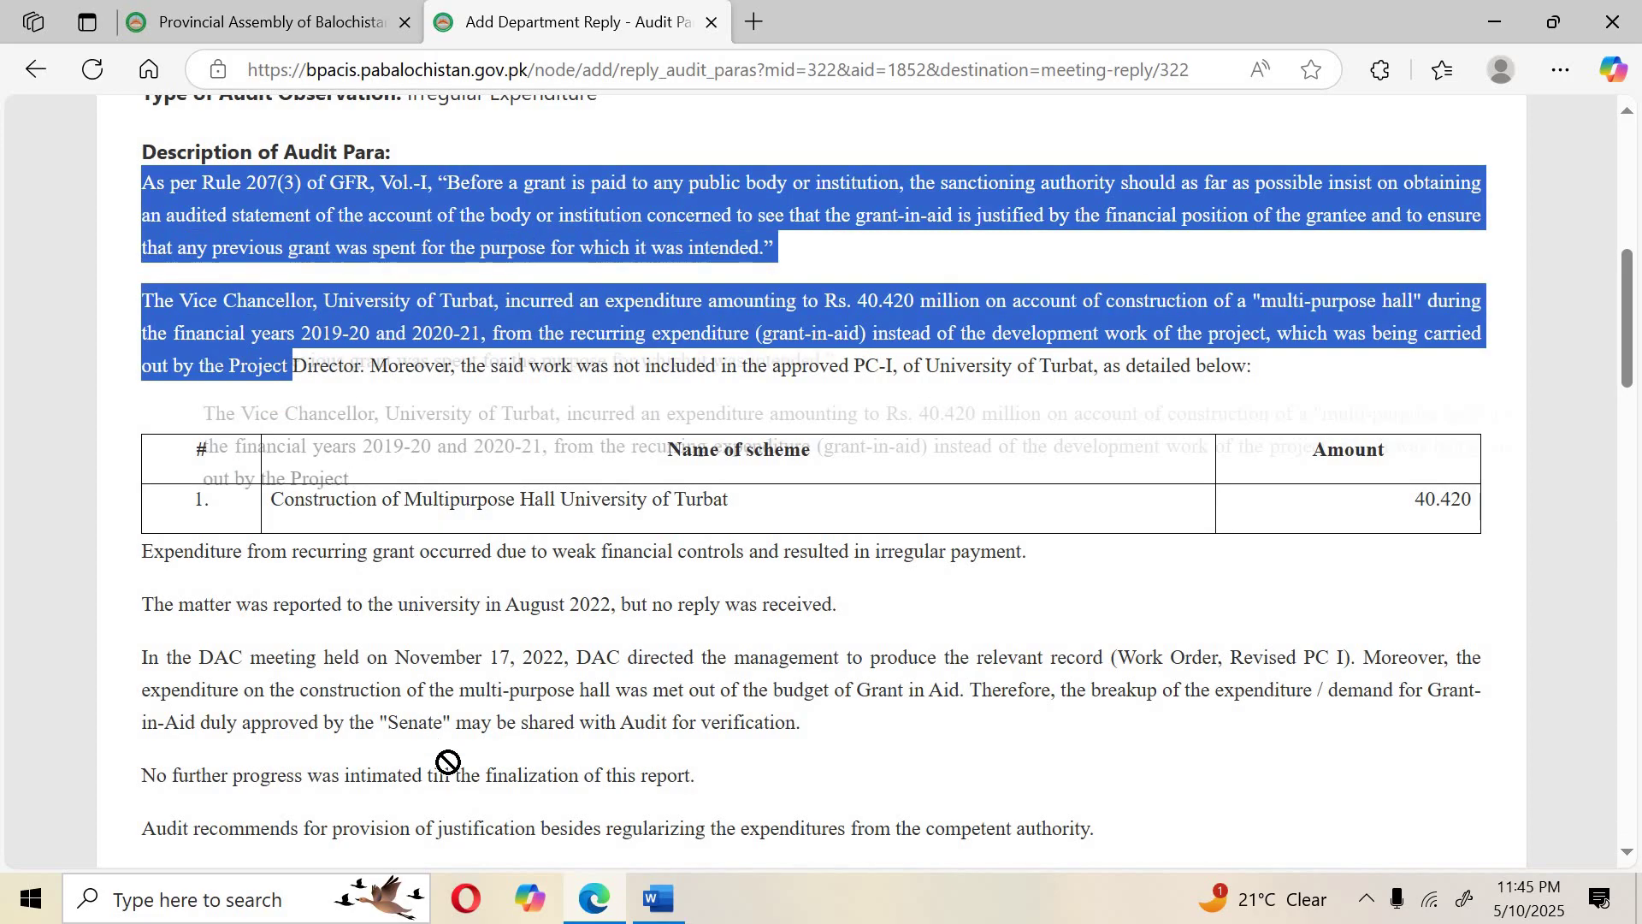
scroll(454, 634, down, 3)
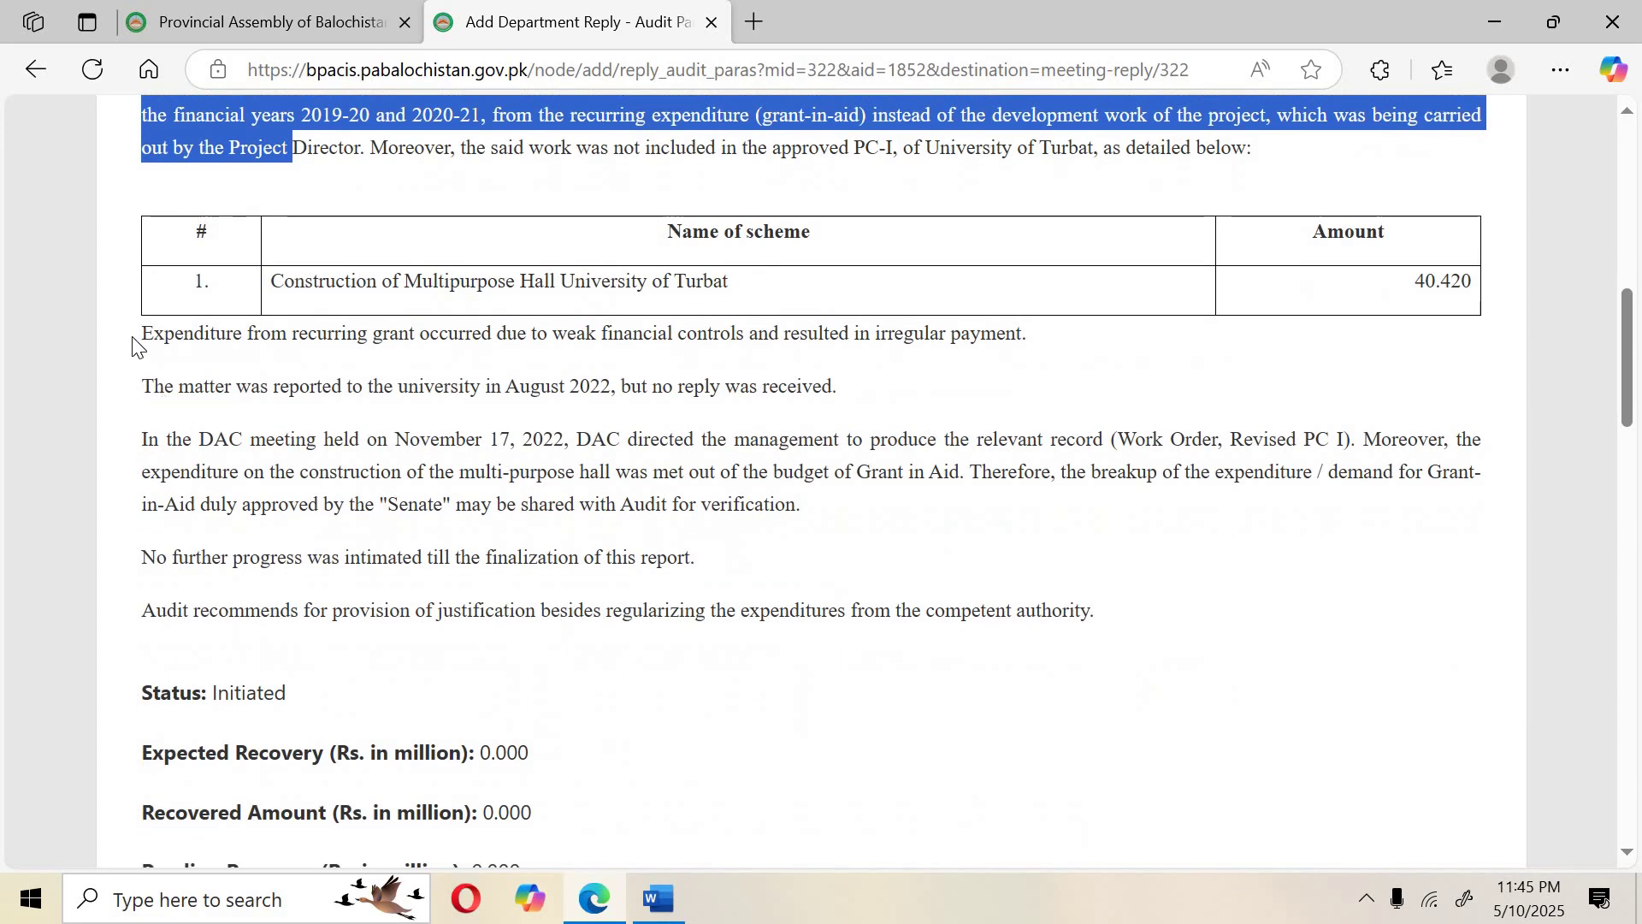
drag(142, 333, 978, 599)
scroll(734, 501, up, 8)
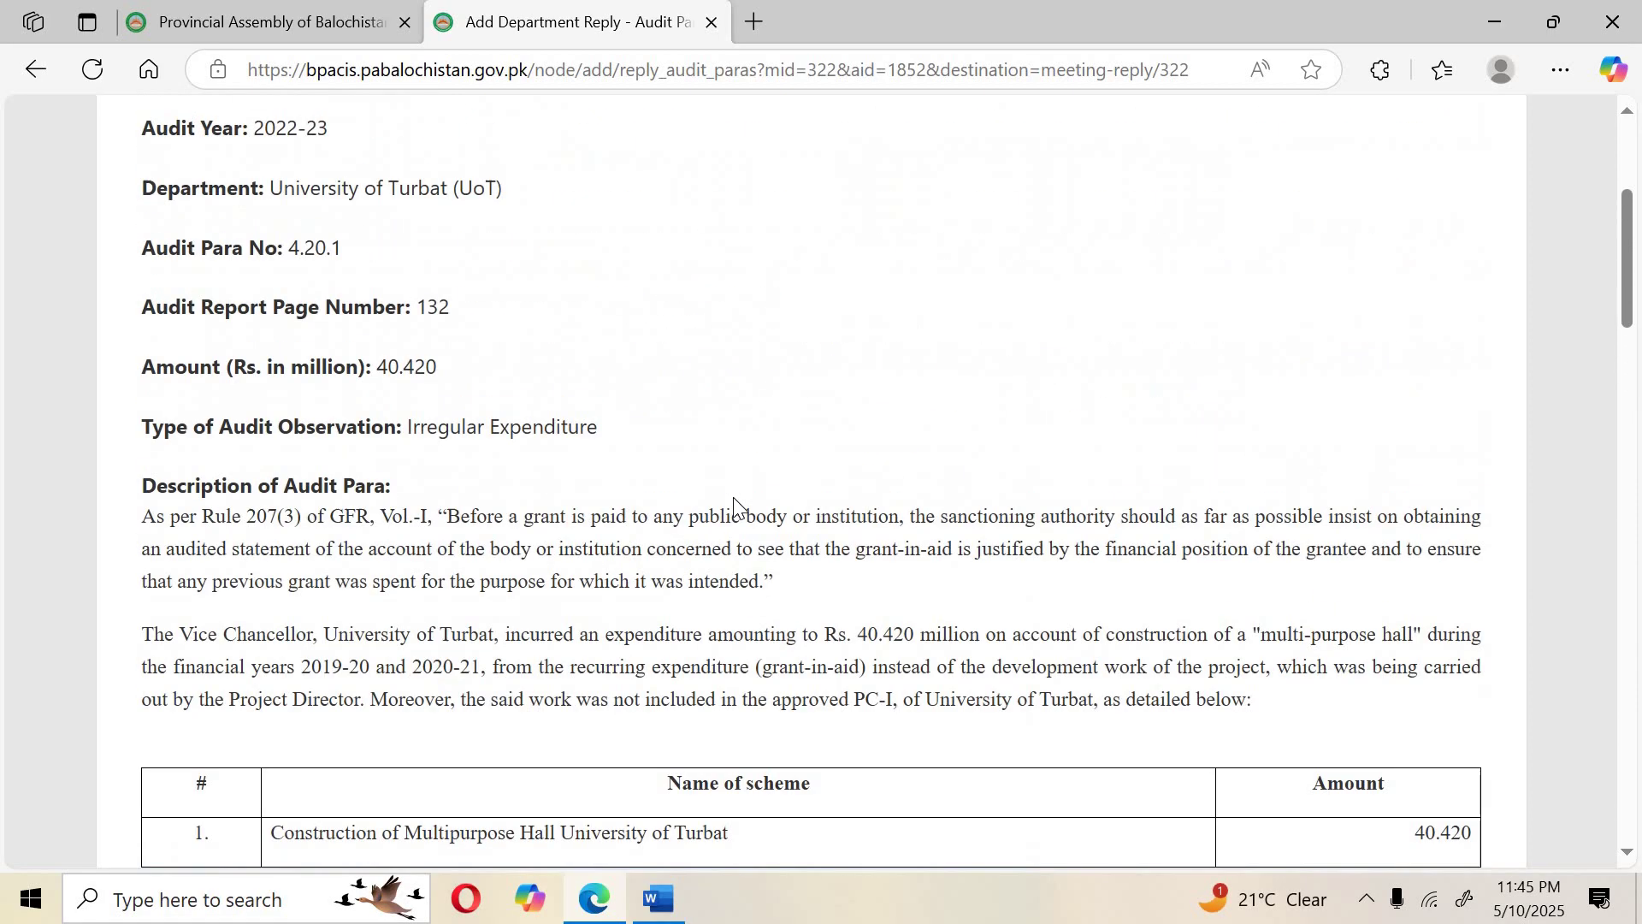
scroll(734, 500, down, 5)
scroll(734, 501, up, 3)
scroll(734, 504, down, 4)
scroll(734, 504, up, 9)
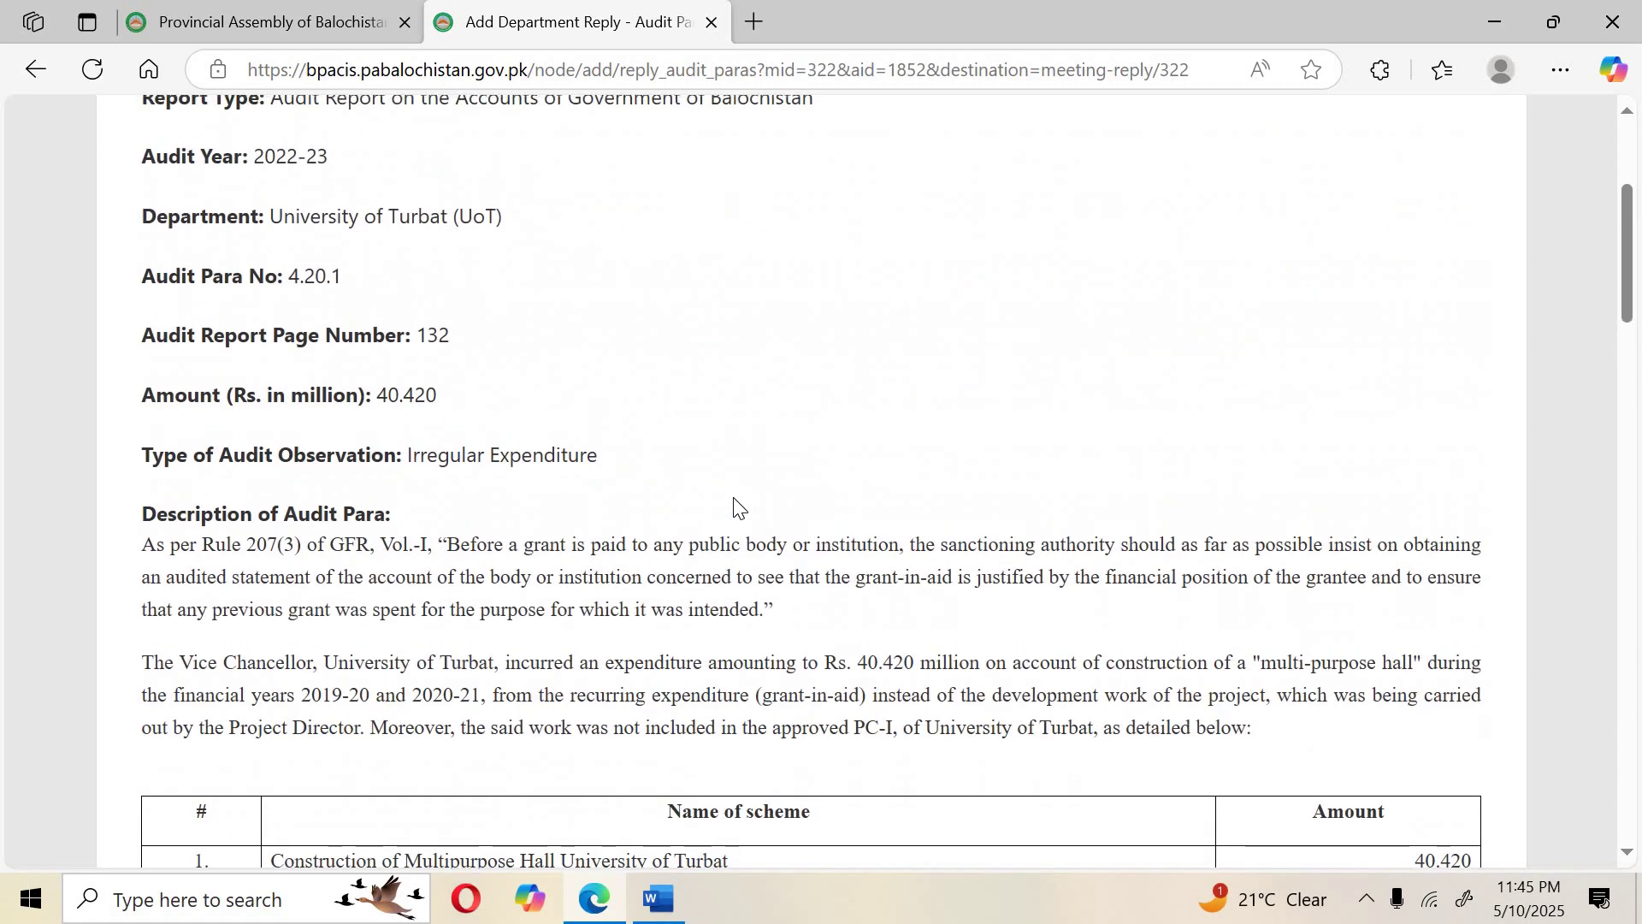
click(1131, 374)
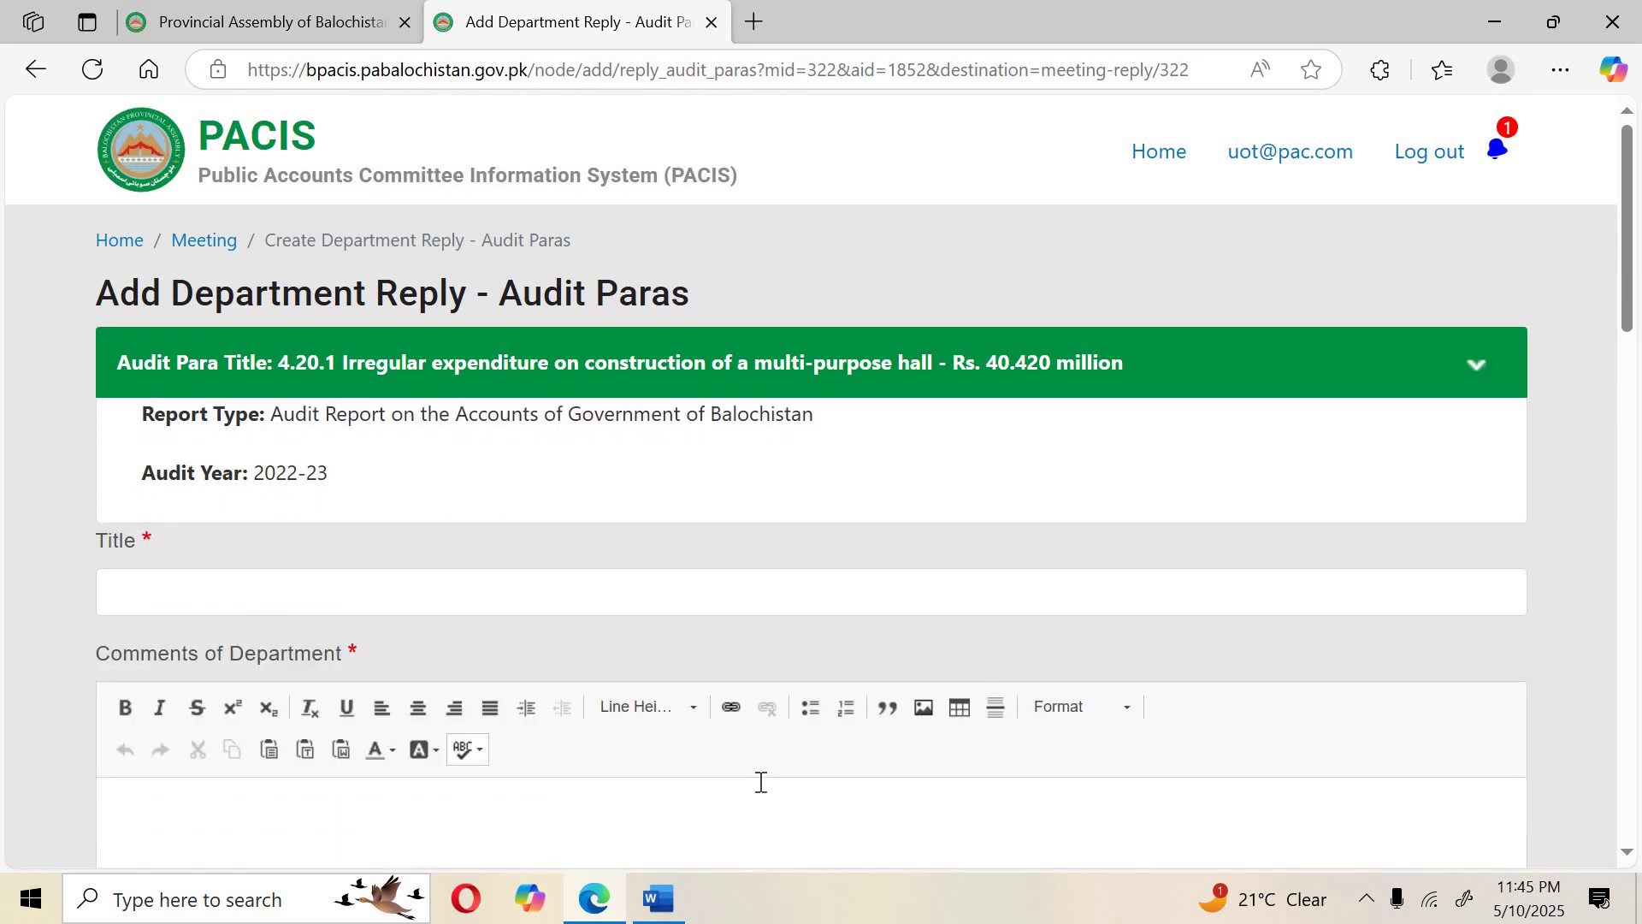
Switch to Word, create a new blank document and maximize its window.
click(673, 904)
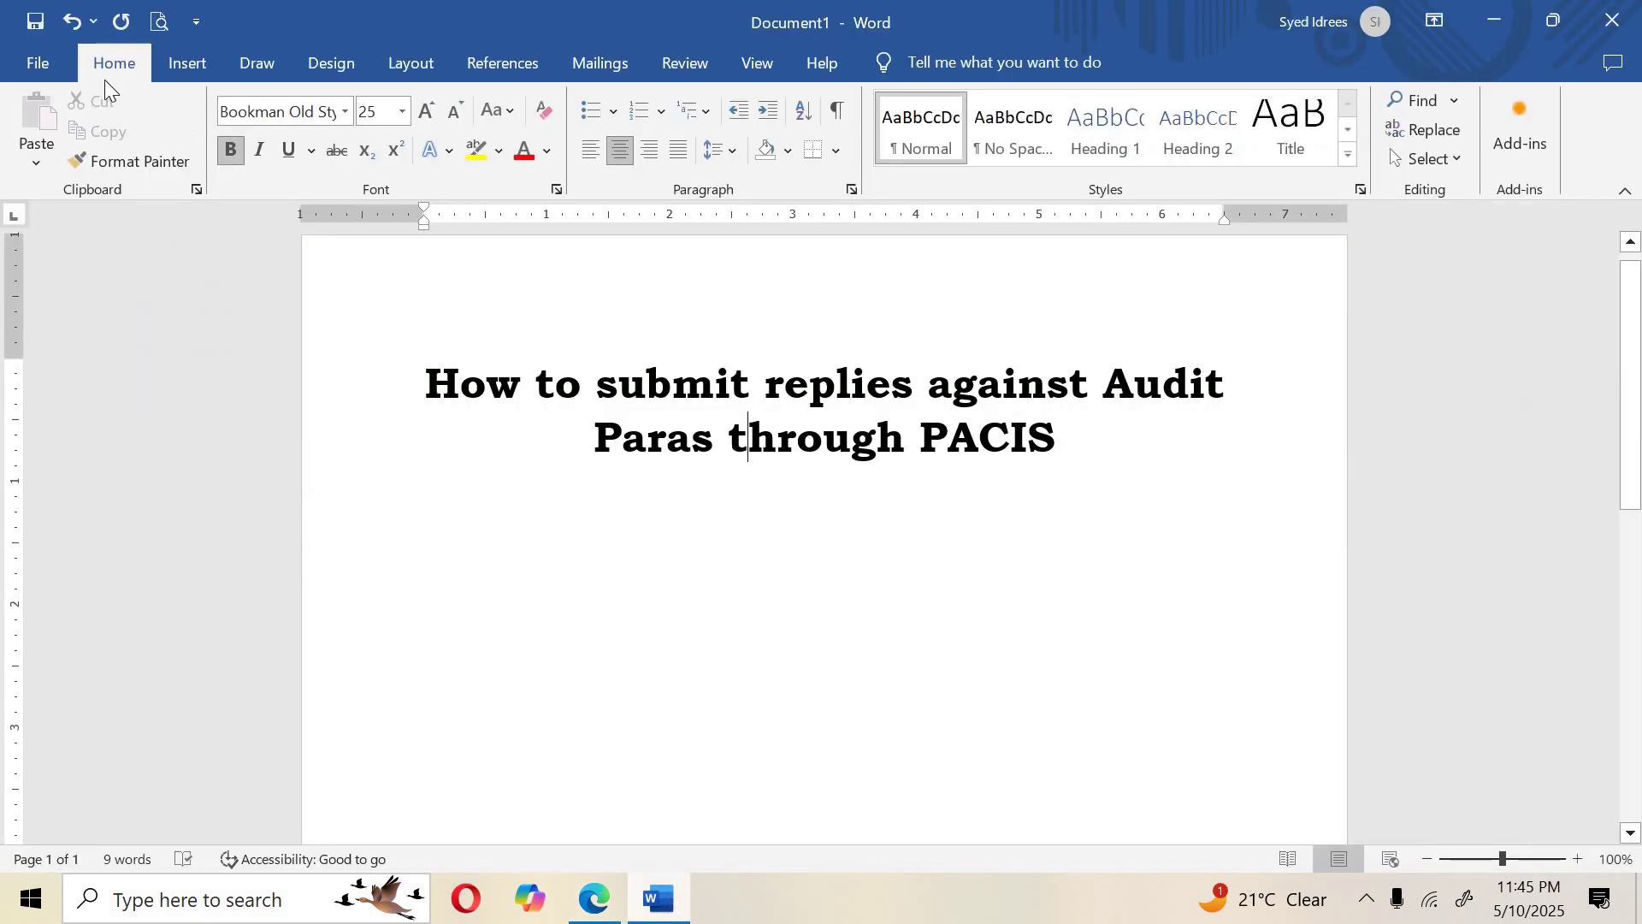
click(54, 62)
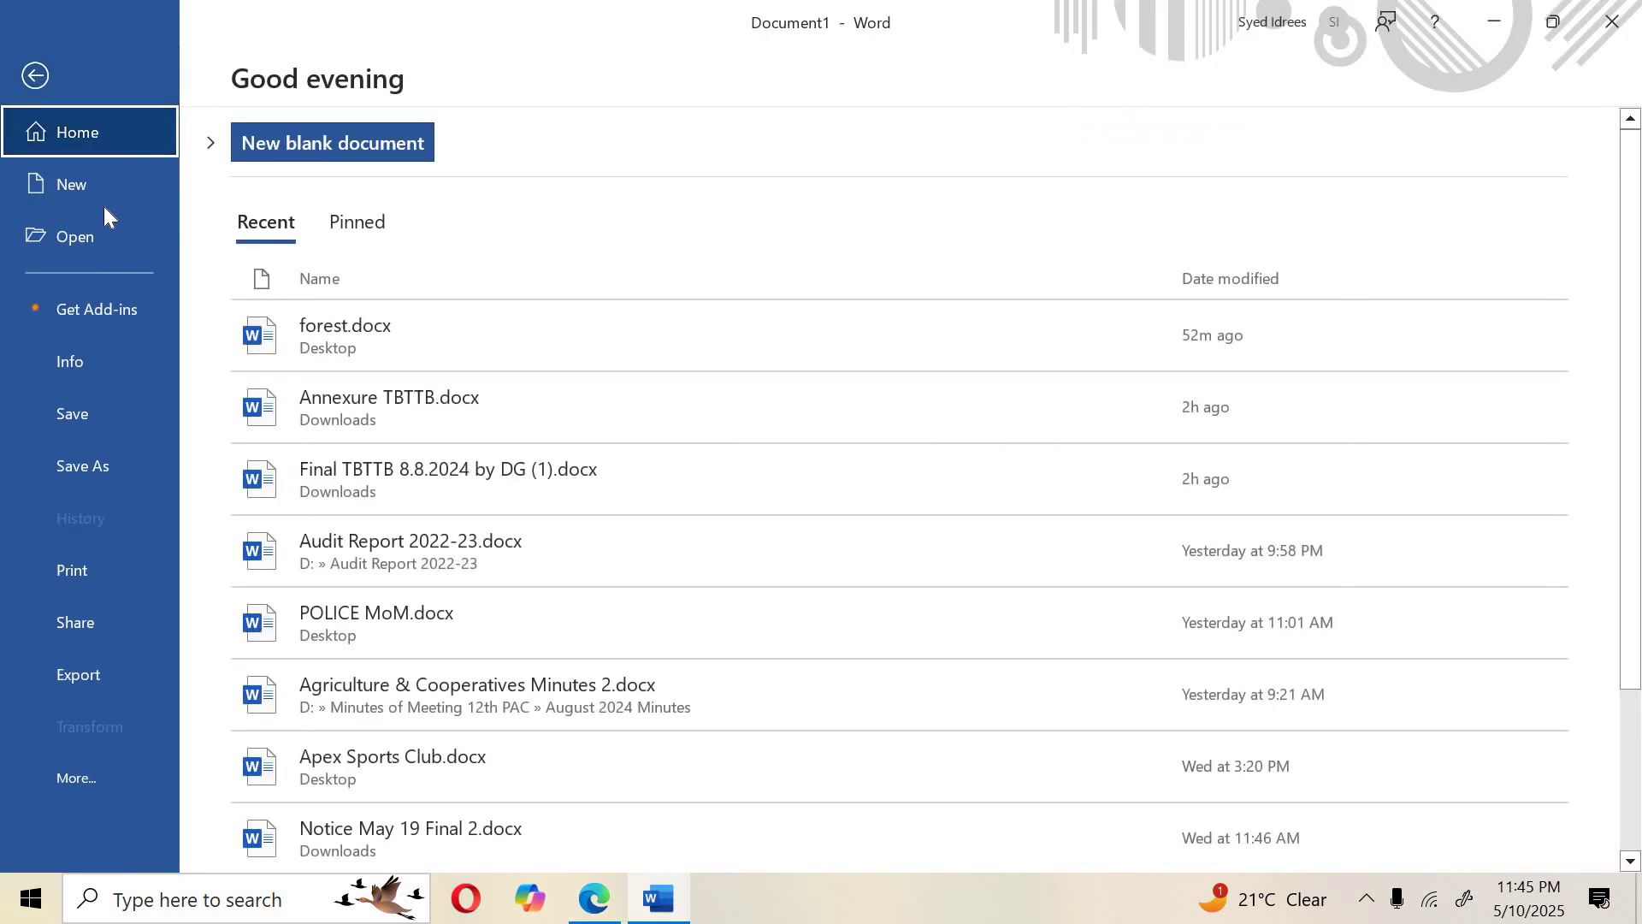
click(97, 183)
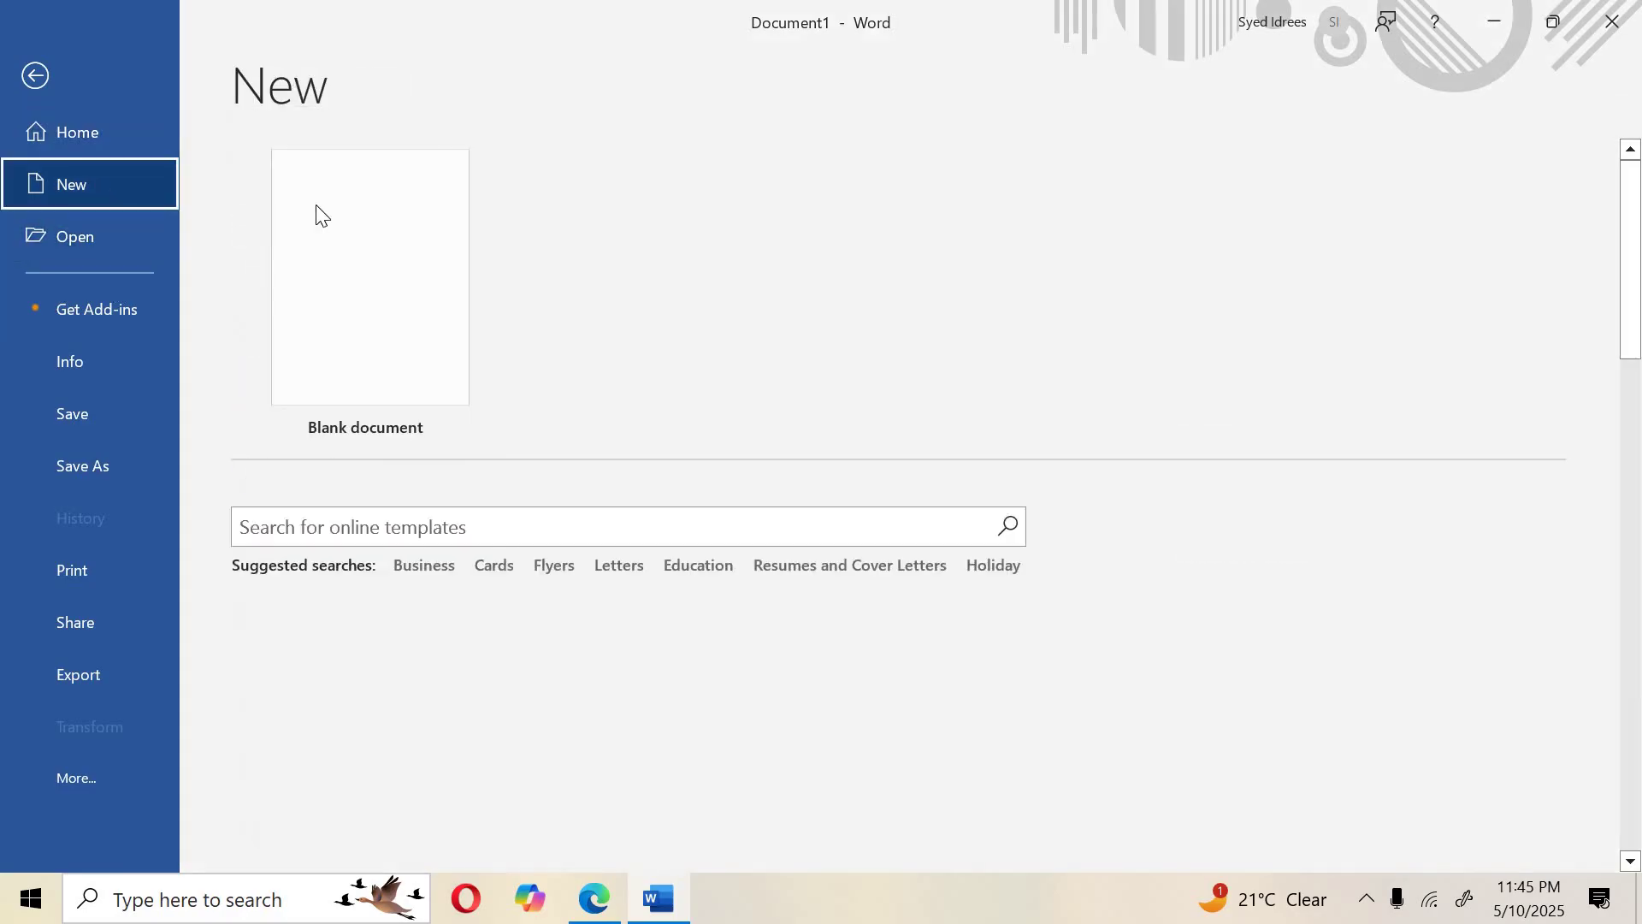
key(Escape)
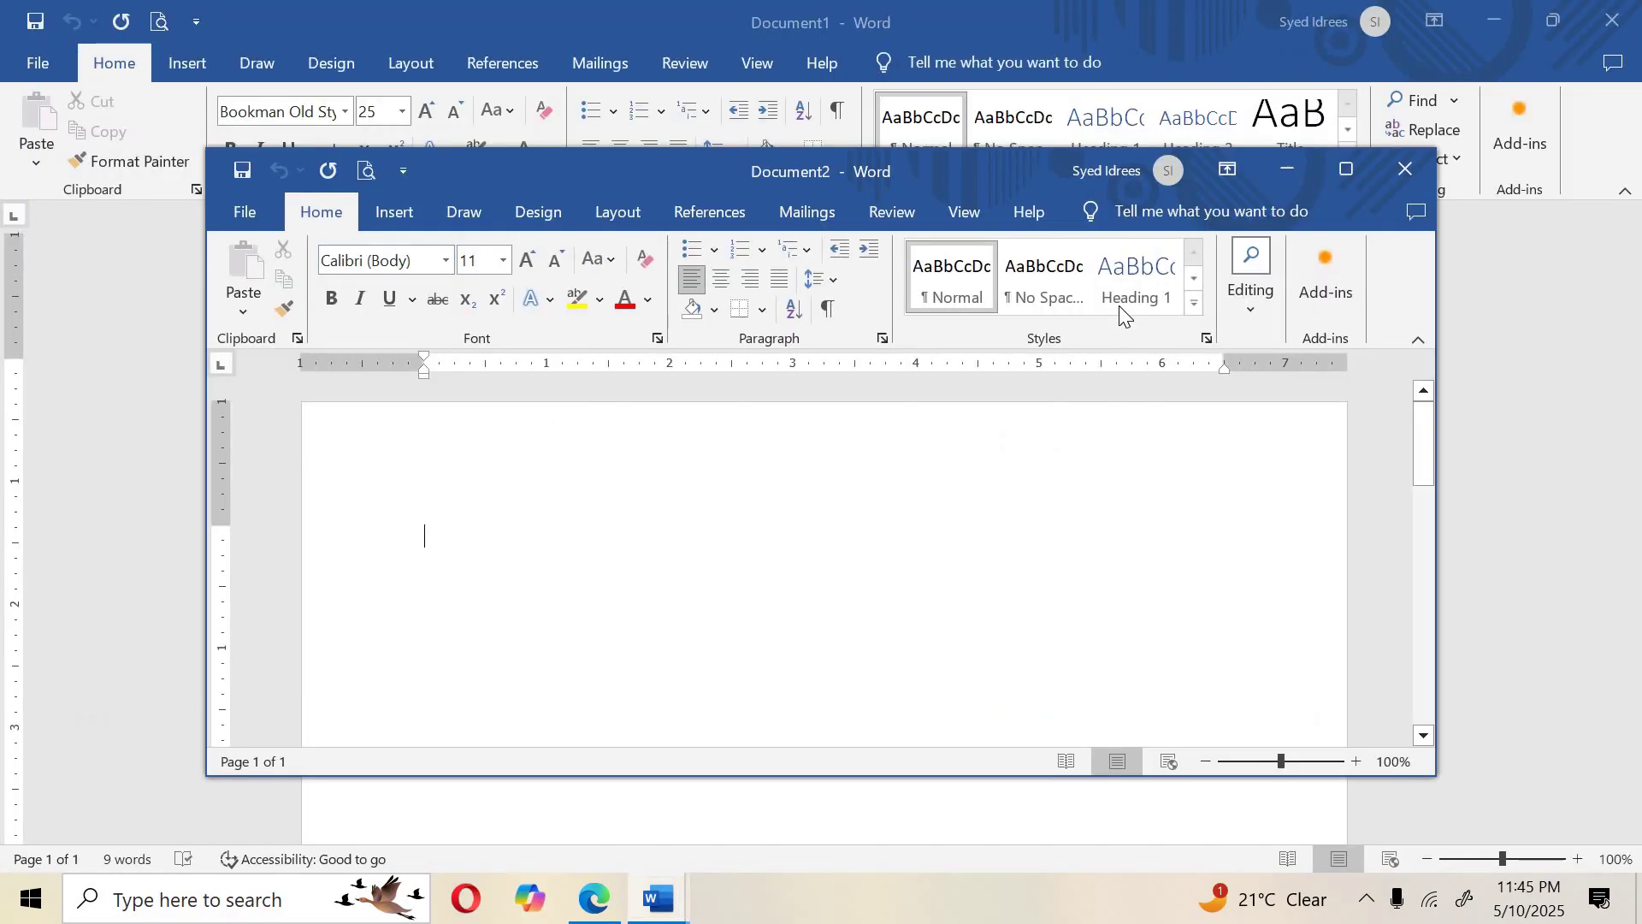
click(1345, 171)
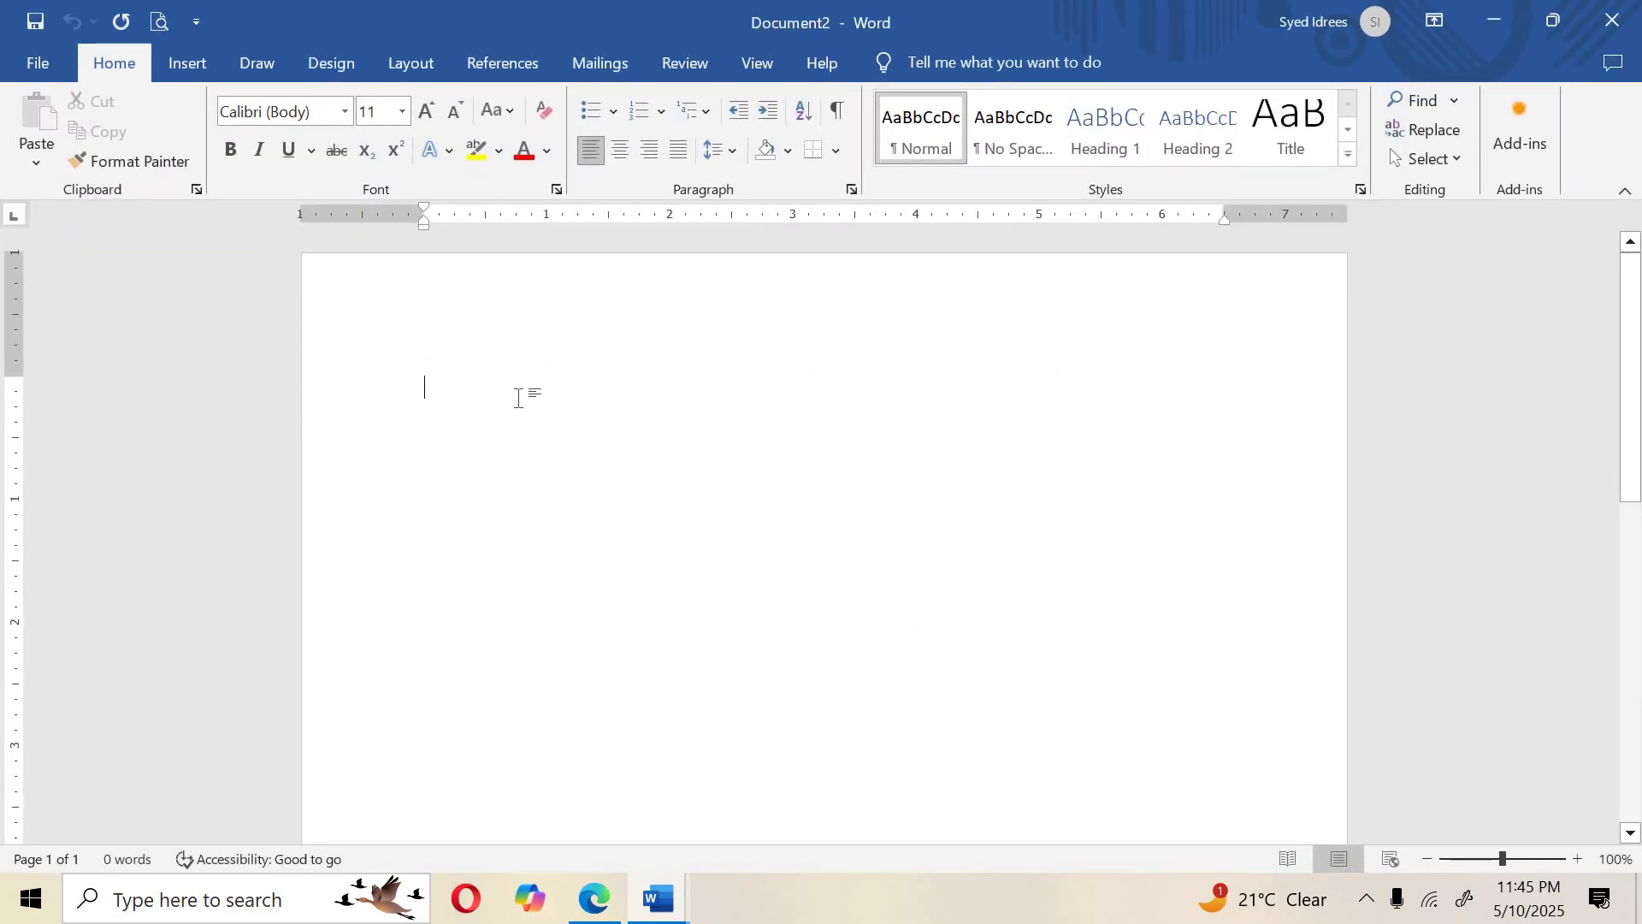
Open the recent file forest.docx and maximize its window.
click(24, 76)
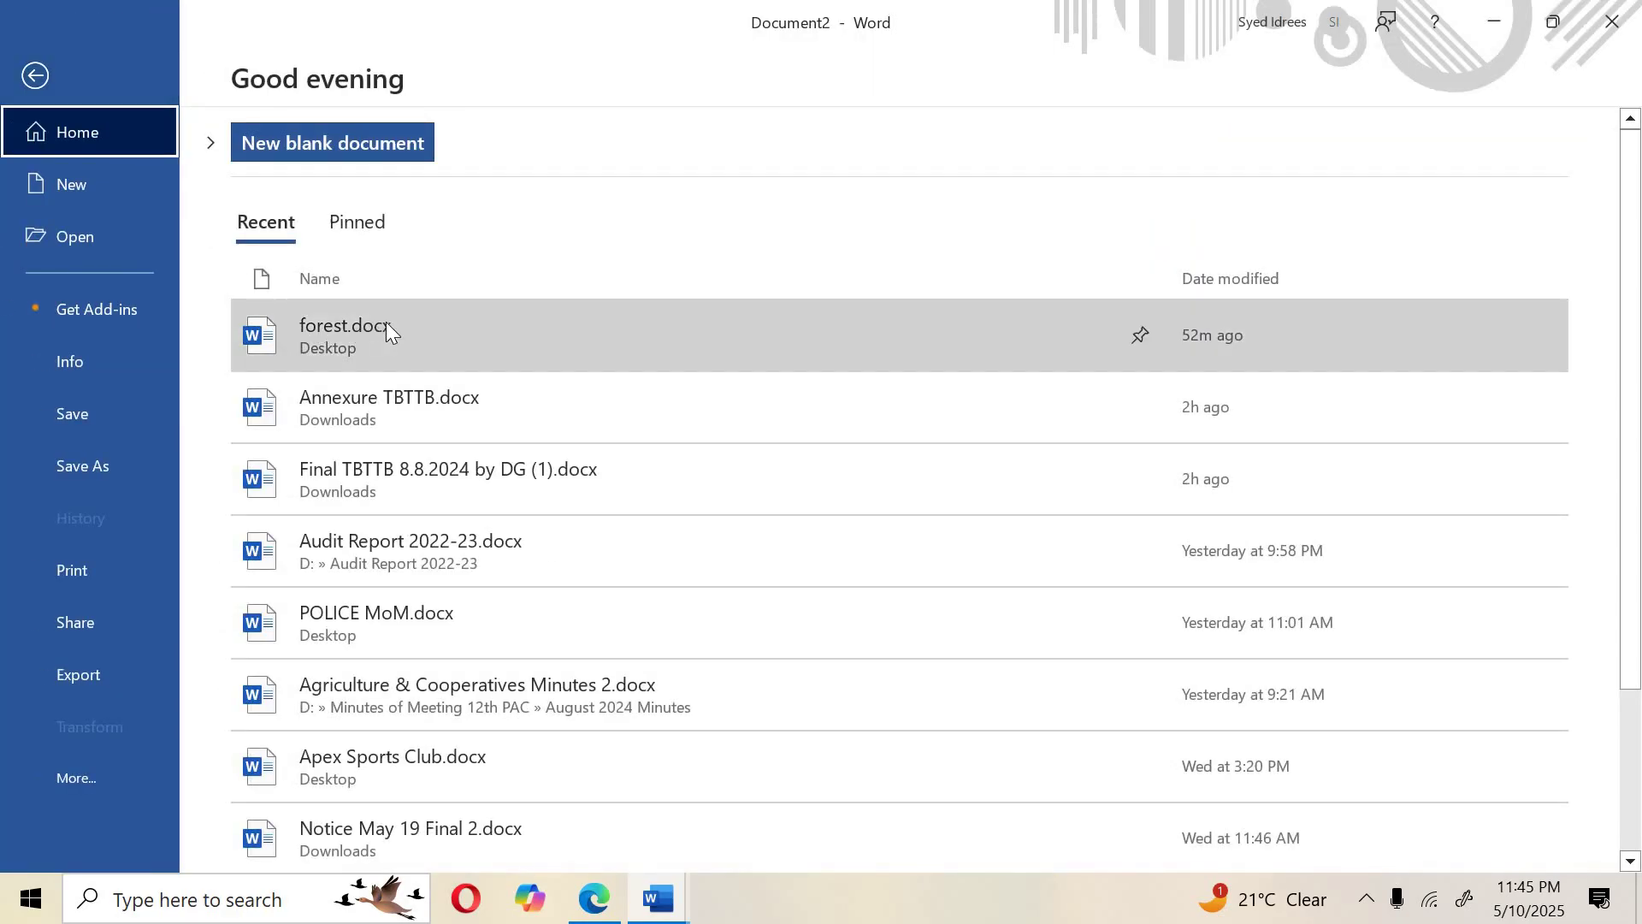
click(387, 331)
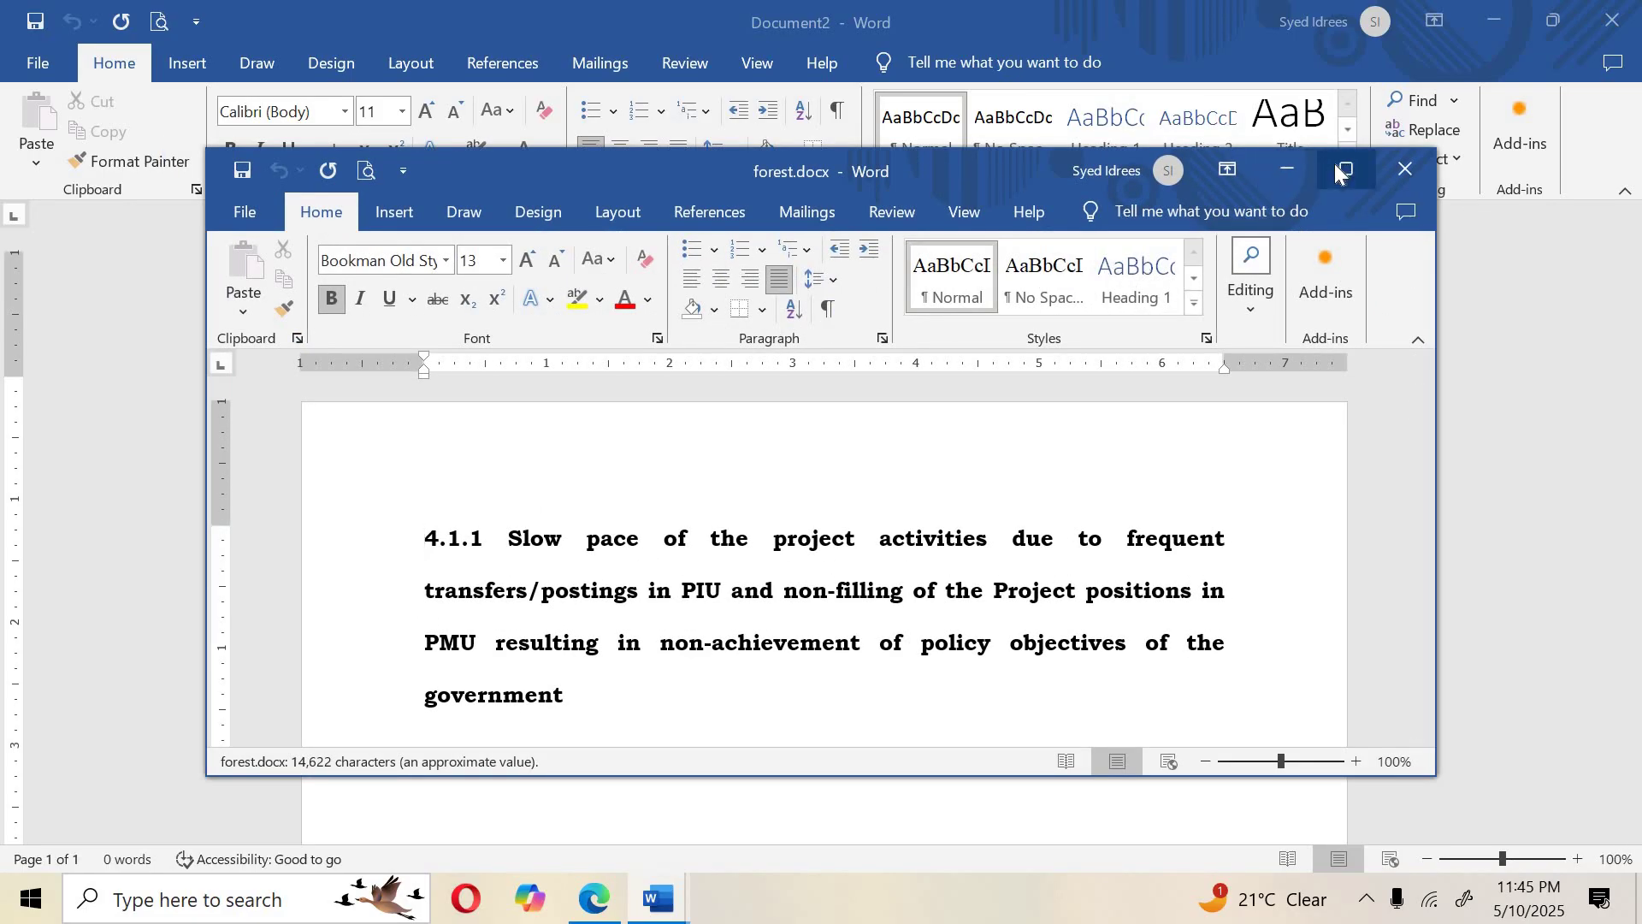
click(1341, 174)
Copy the whole paragraph from "According to Para 14 of PC-I" through "overall progress of the project.".
scroll(656, 425, down, 5)
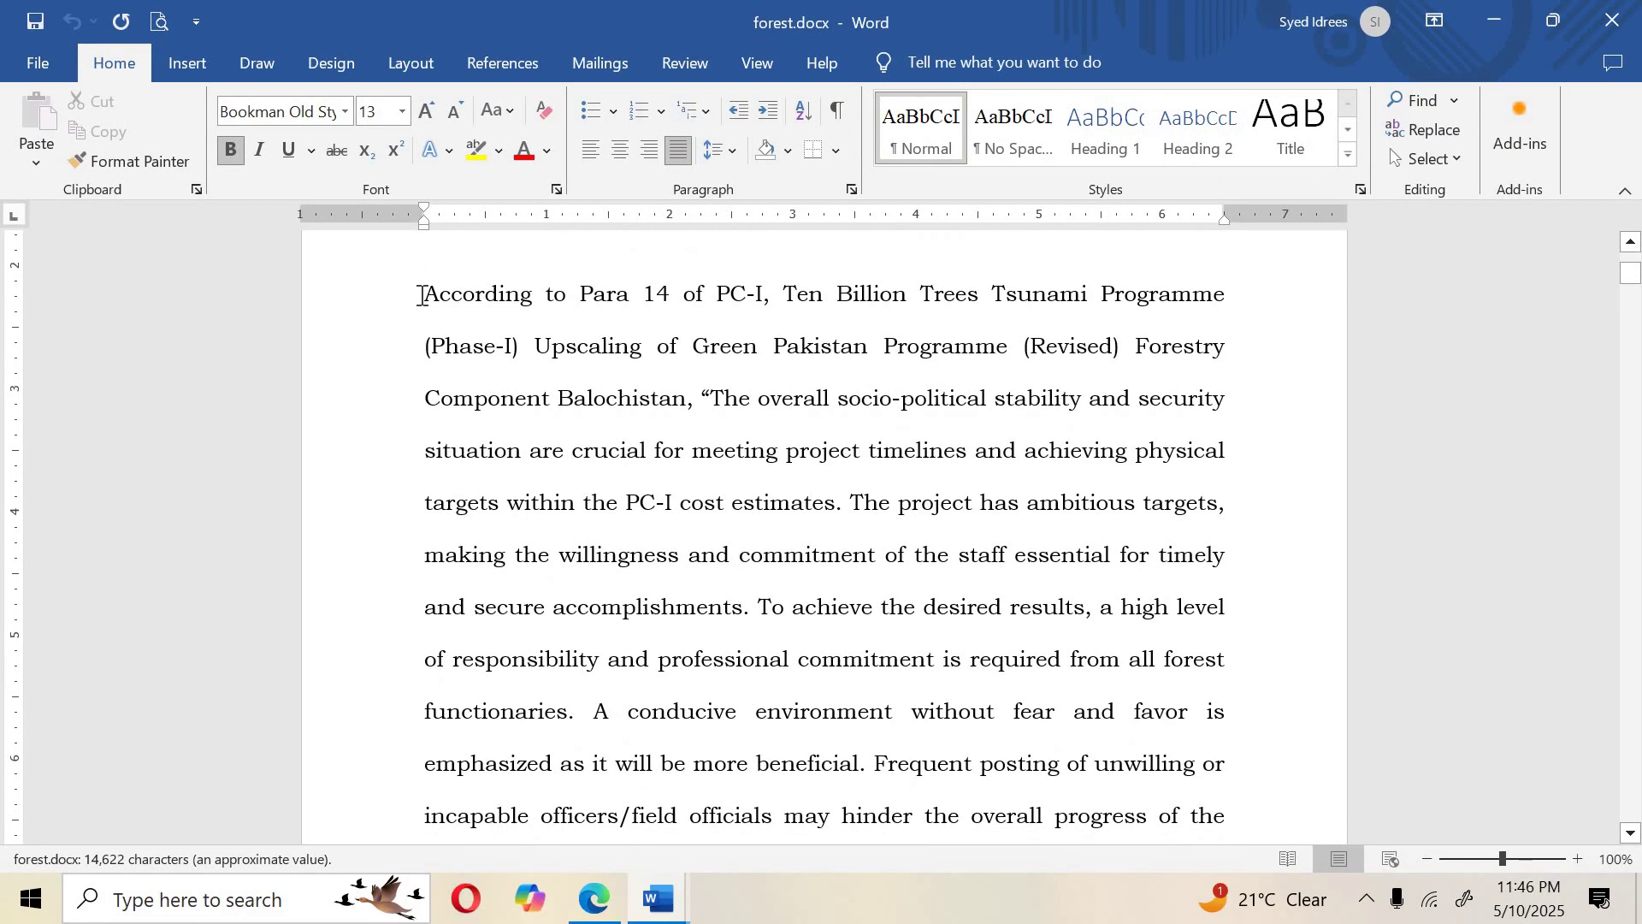
click(417, 295)
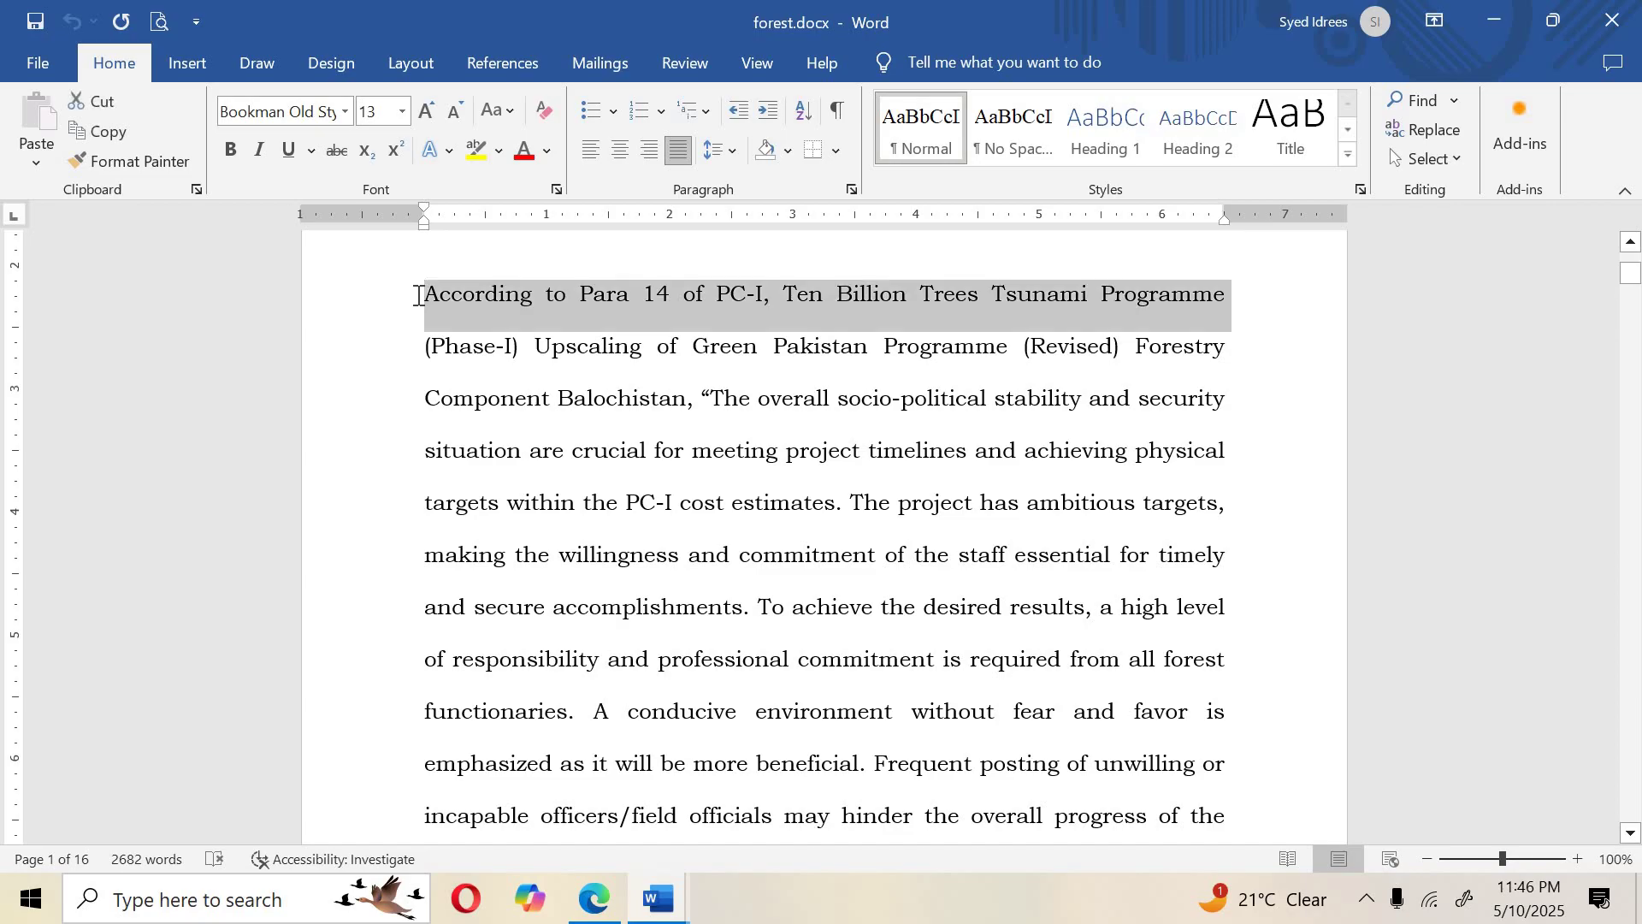
key(shift+Down)
key(shift+Down)
key(shift+Down)
key(shift+Down)
key(shift+Down)
key(shift+Down)
key(shift+Down)
key(shift+Down)
key(shift+Down)
key(shift+Down)
key(shift+Down)
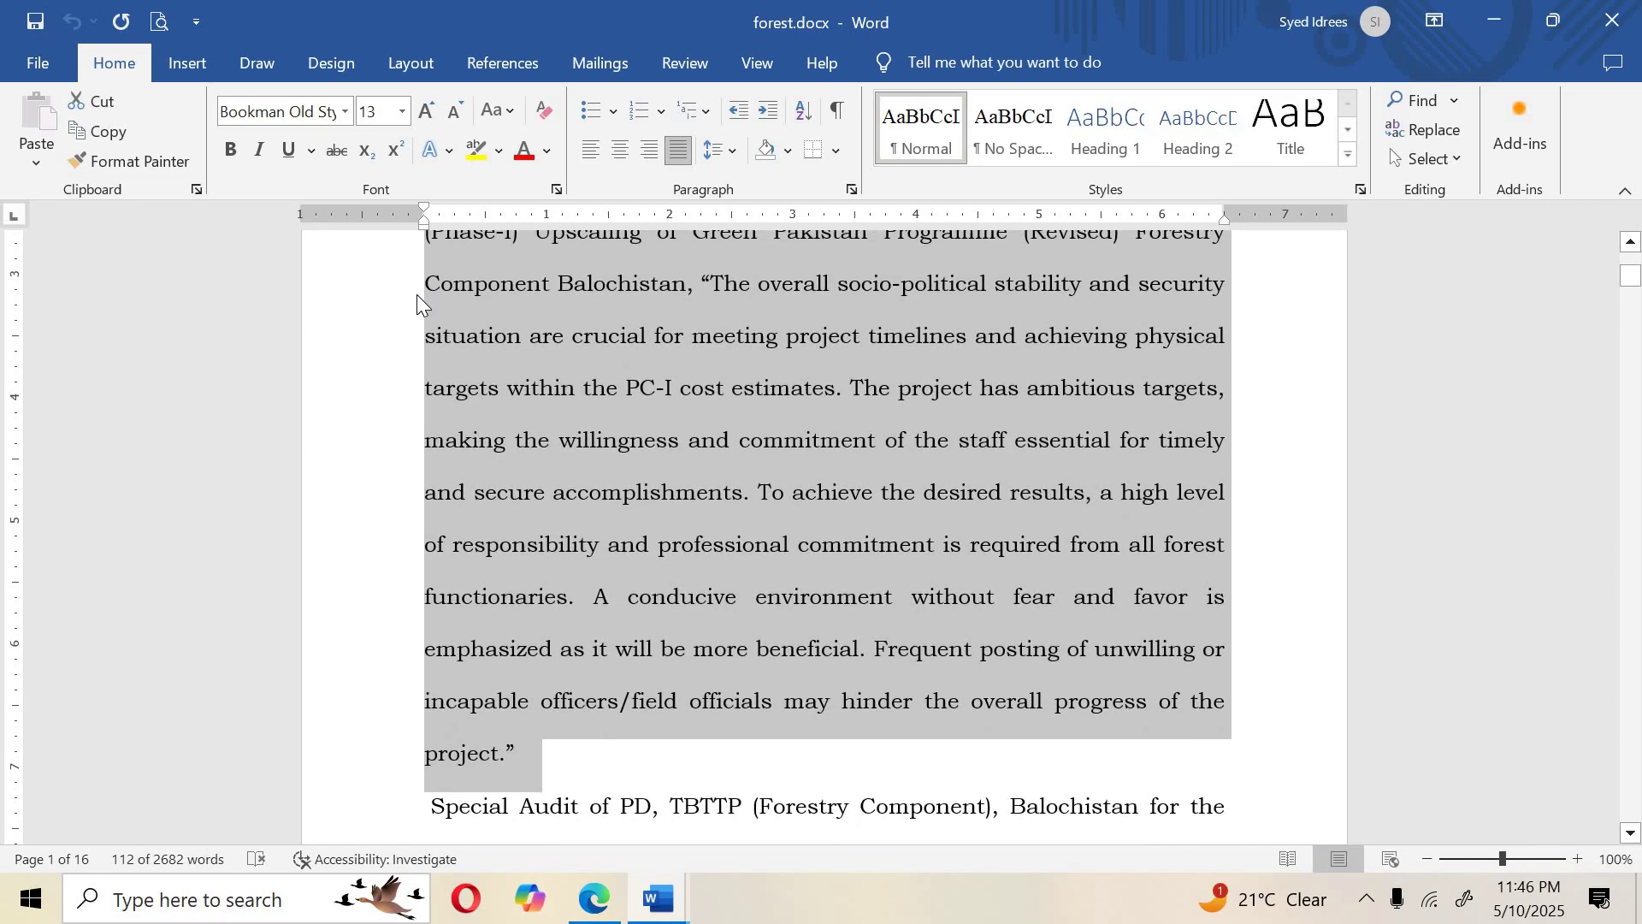
key(ctrl+c)
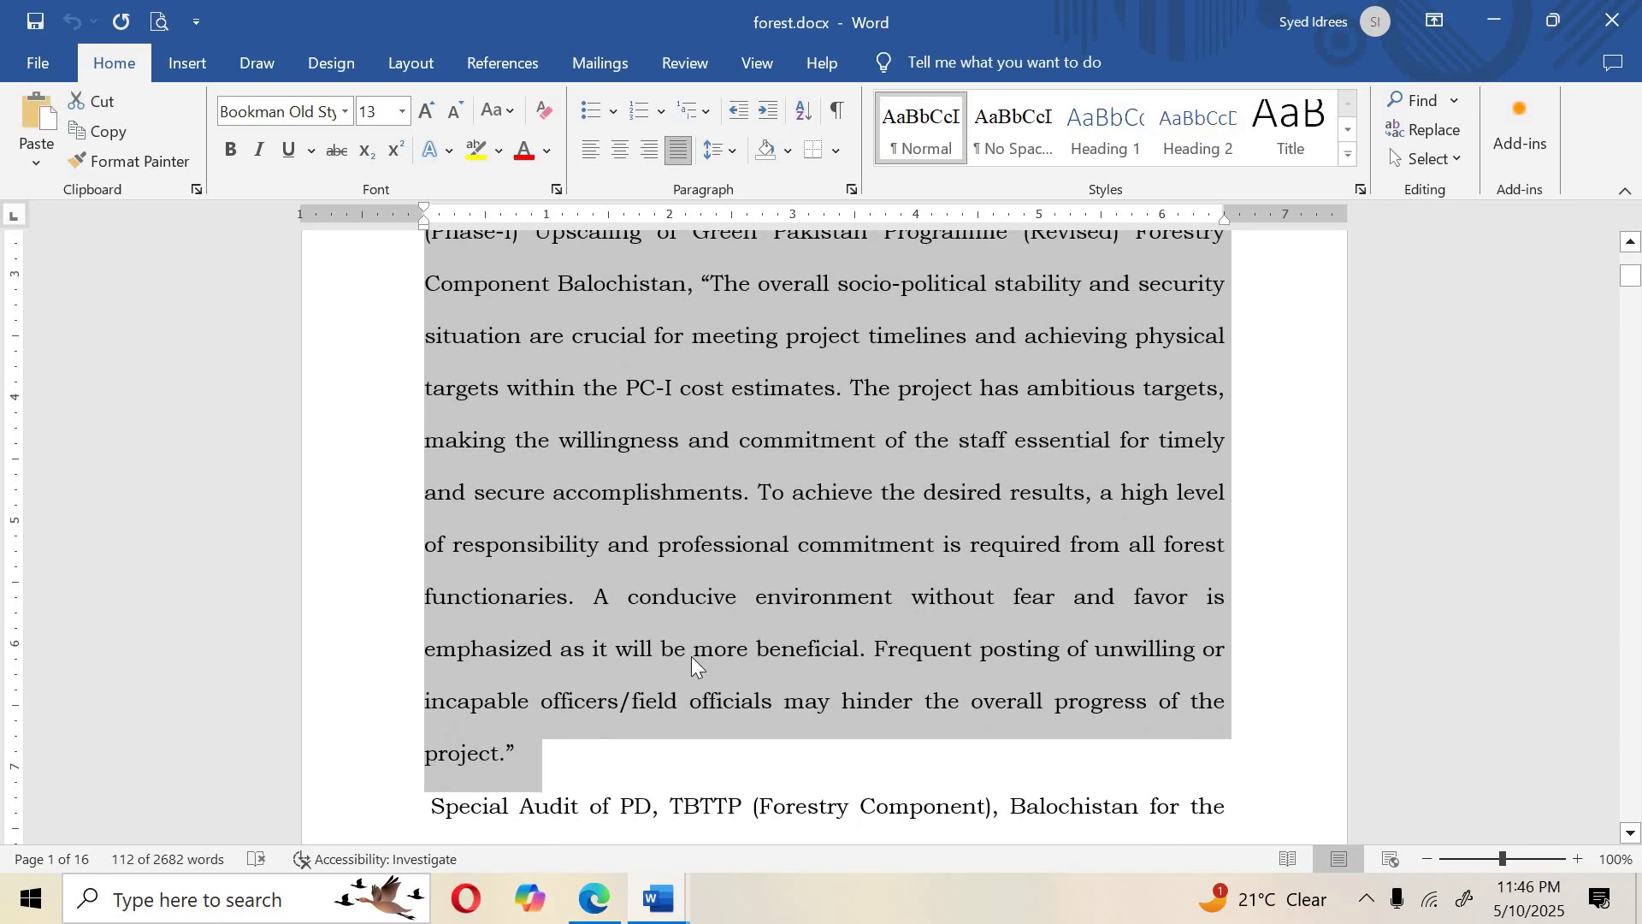
Paste the copied paragraph into the blank document Document2.
click(655, 895)
click(670, 778)
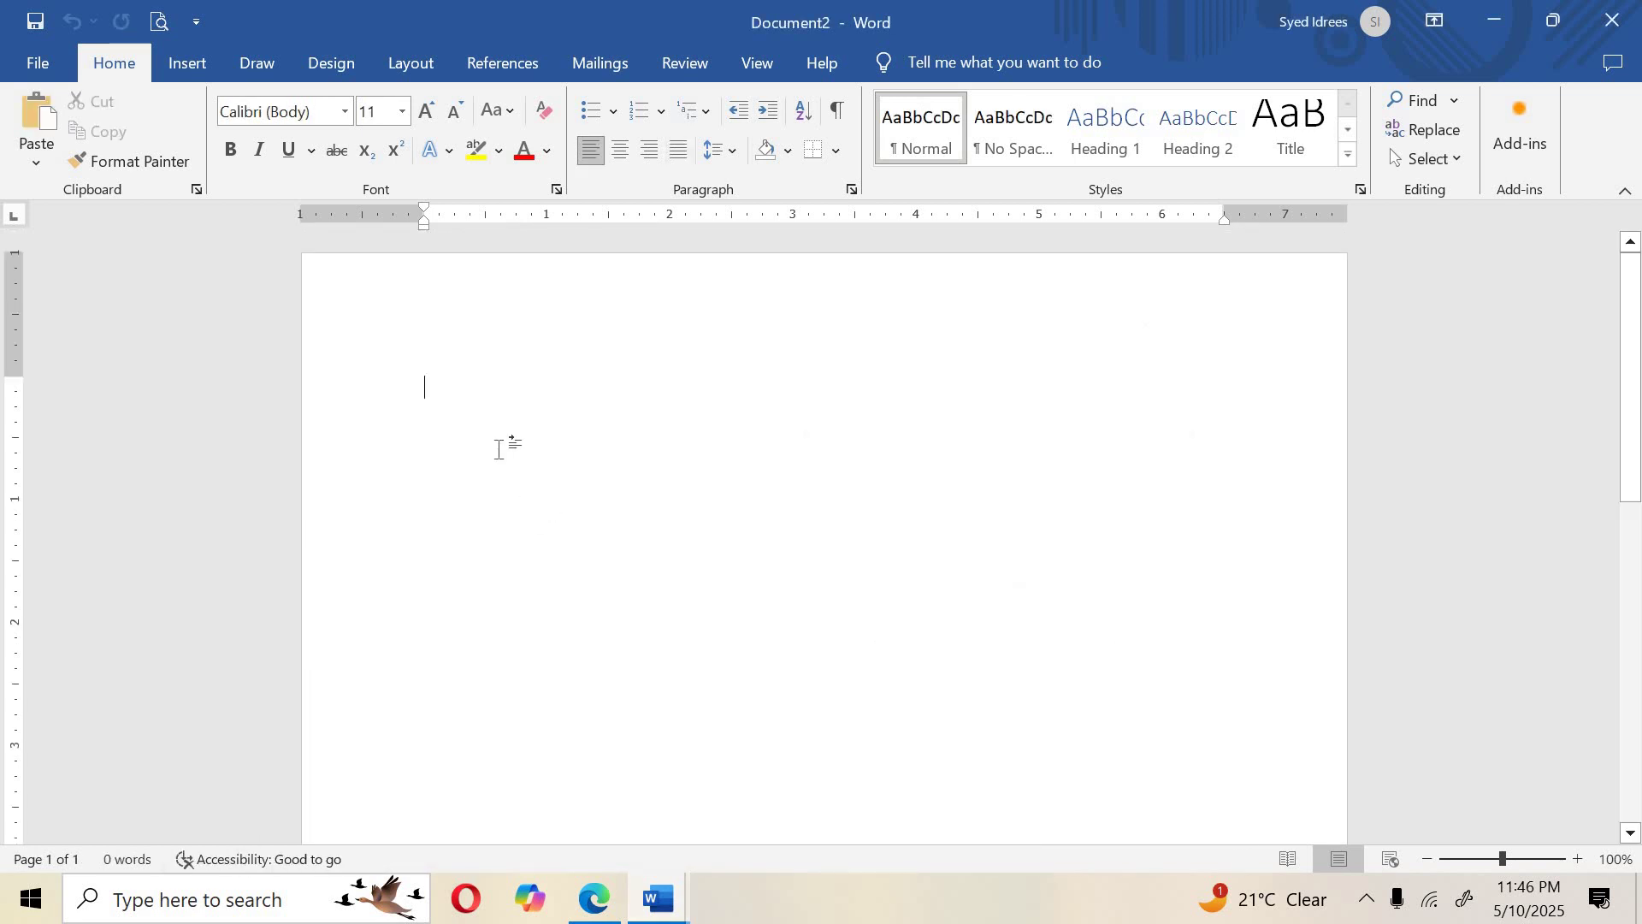
key(ctrl+v)
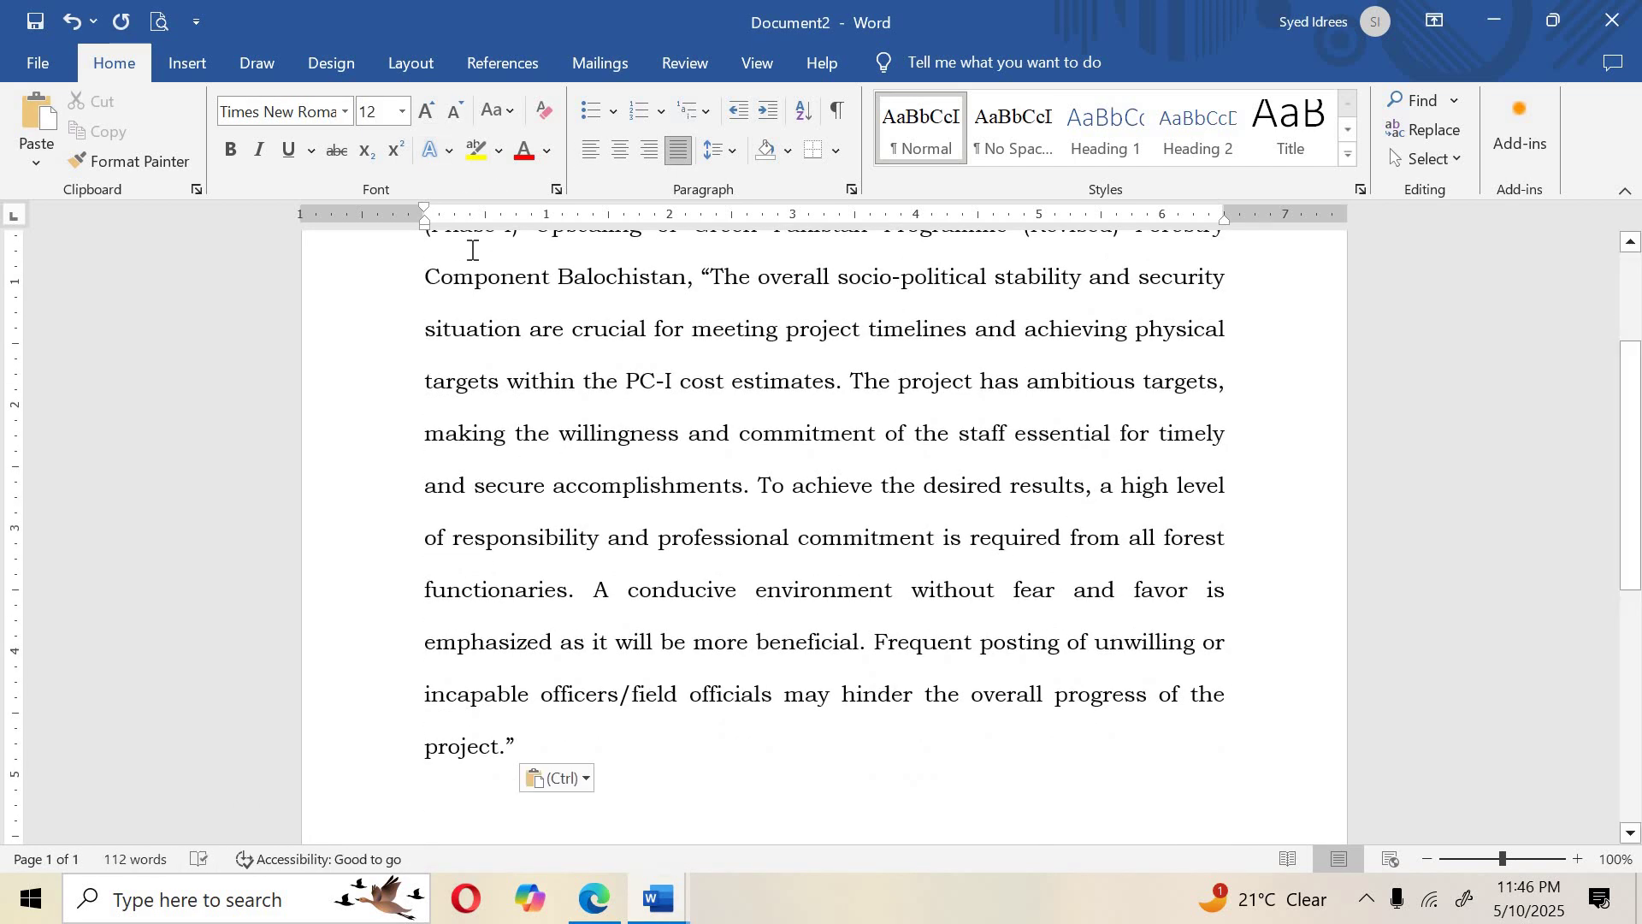
Left-align all the pasted text and set its font size to 11.
key(ctrl+a)
click(589, 154)
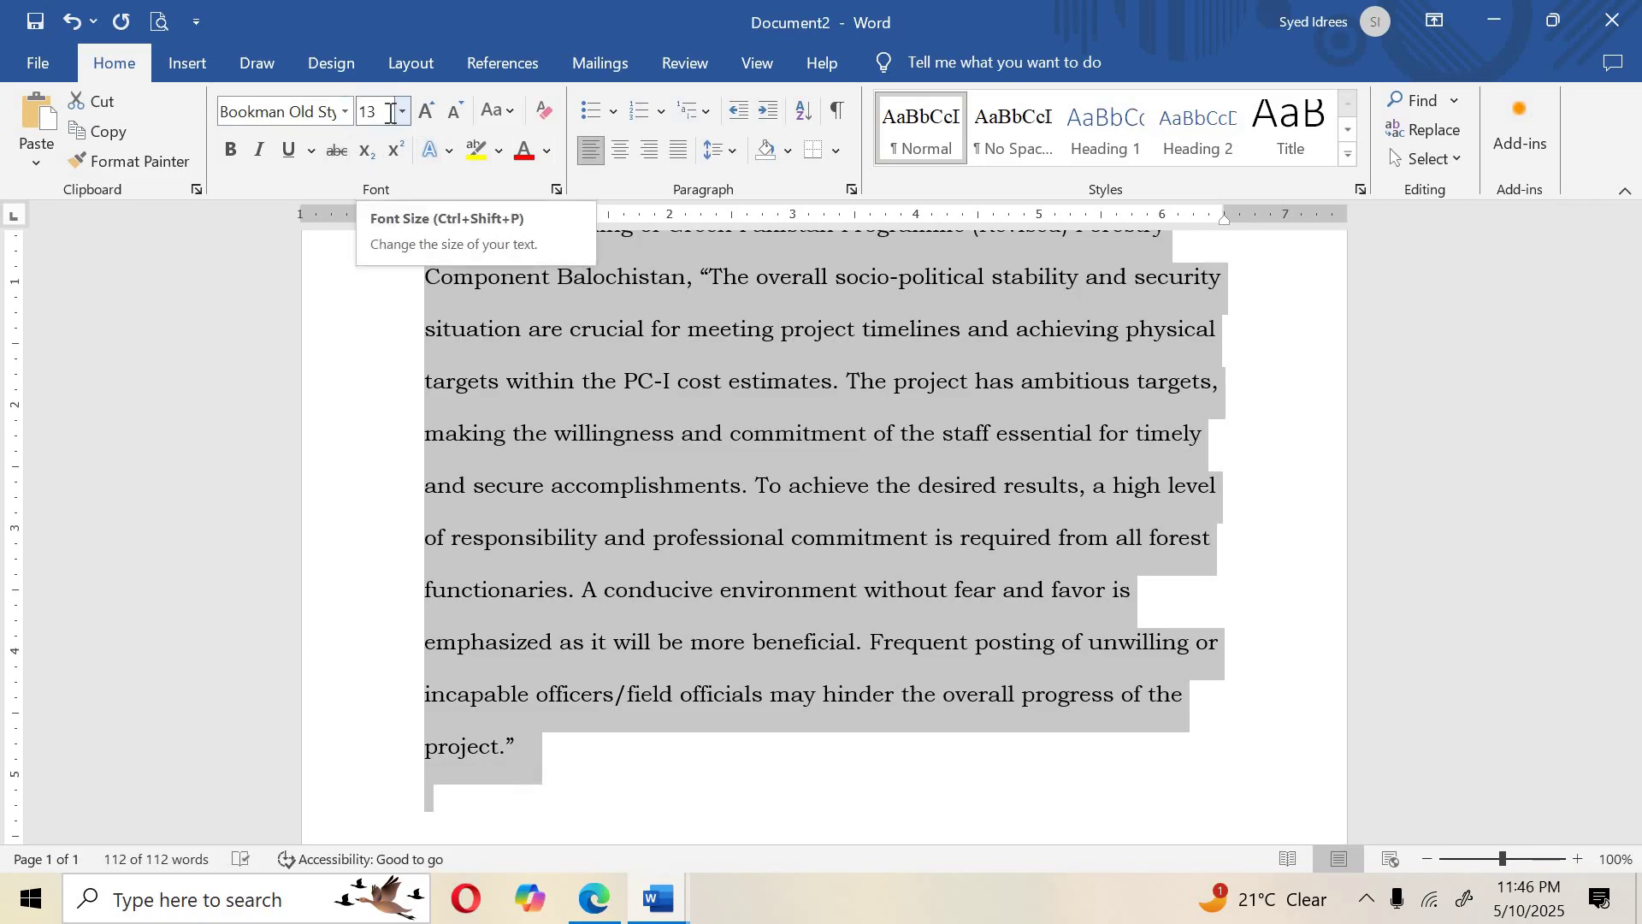
click(390, 113)
text(11)
key(Return)
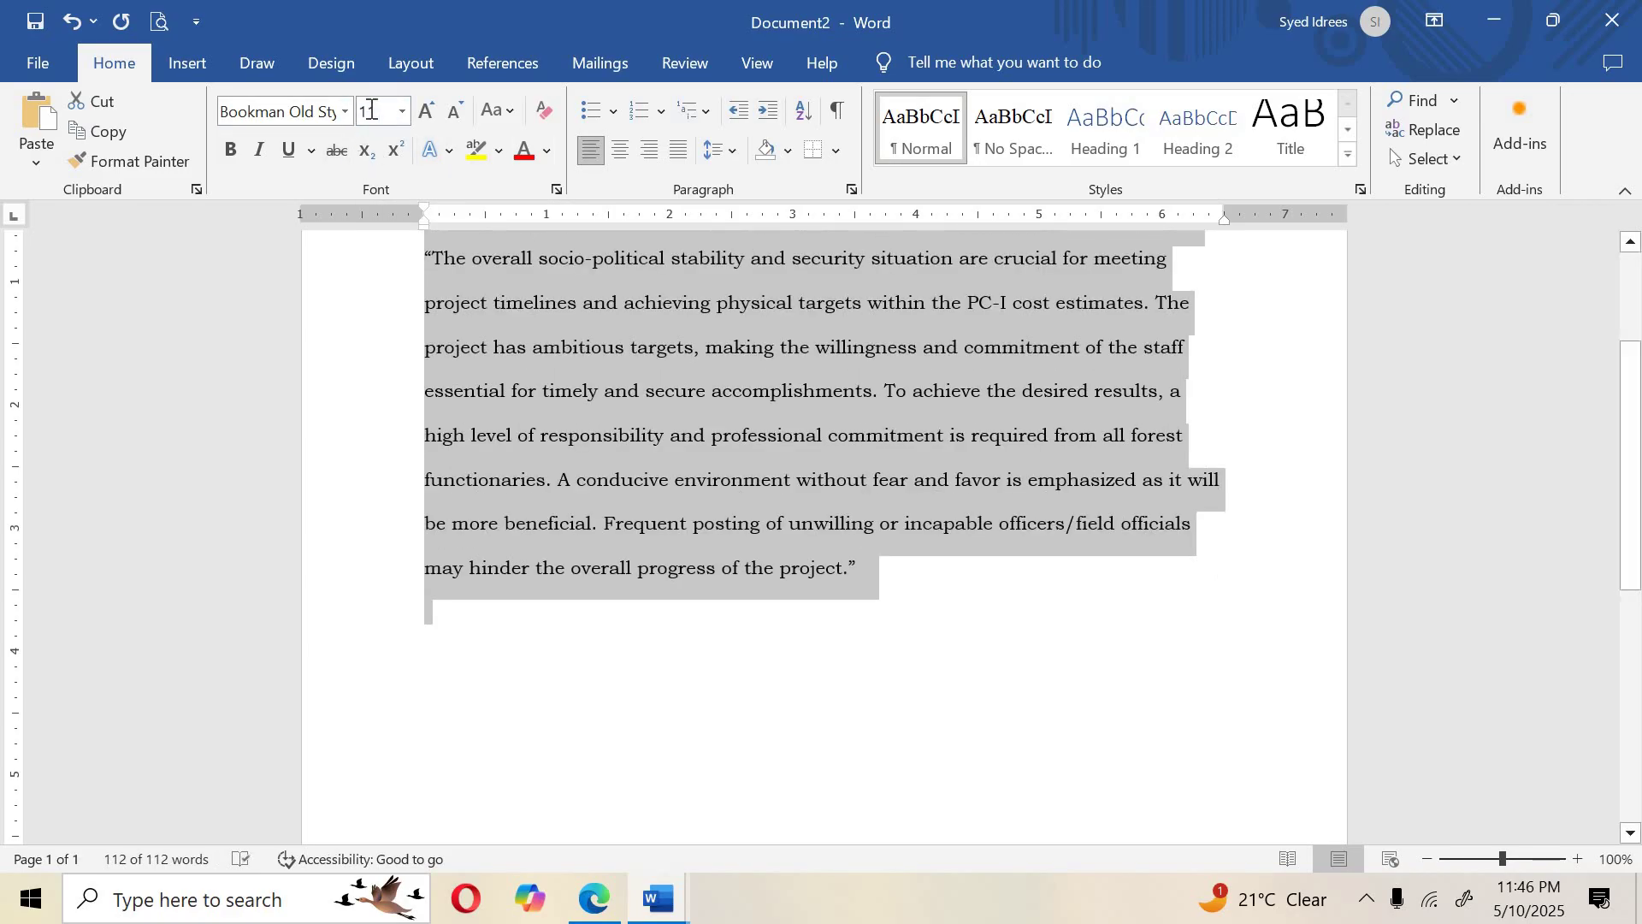
Change the font of all the text to Calibri (Body) and its line spacing to 1.0.
click(309, 117)
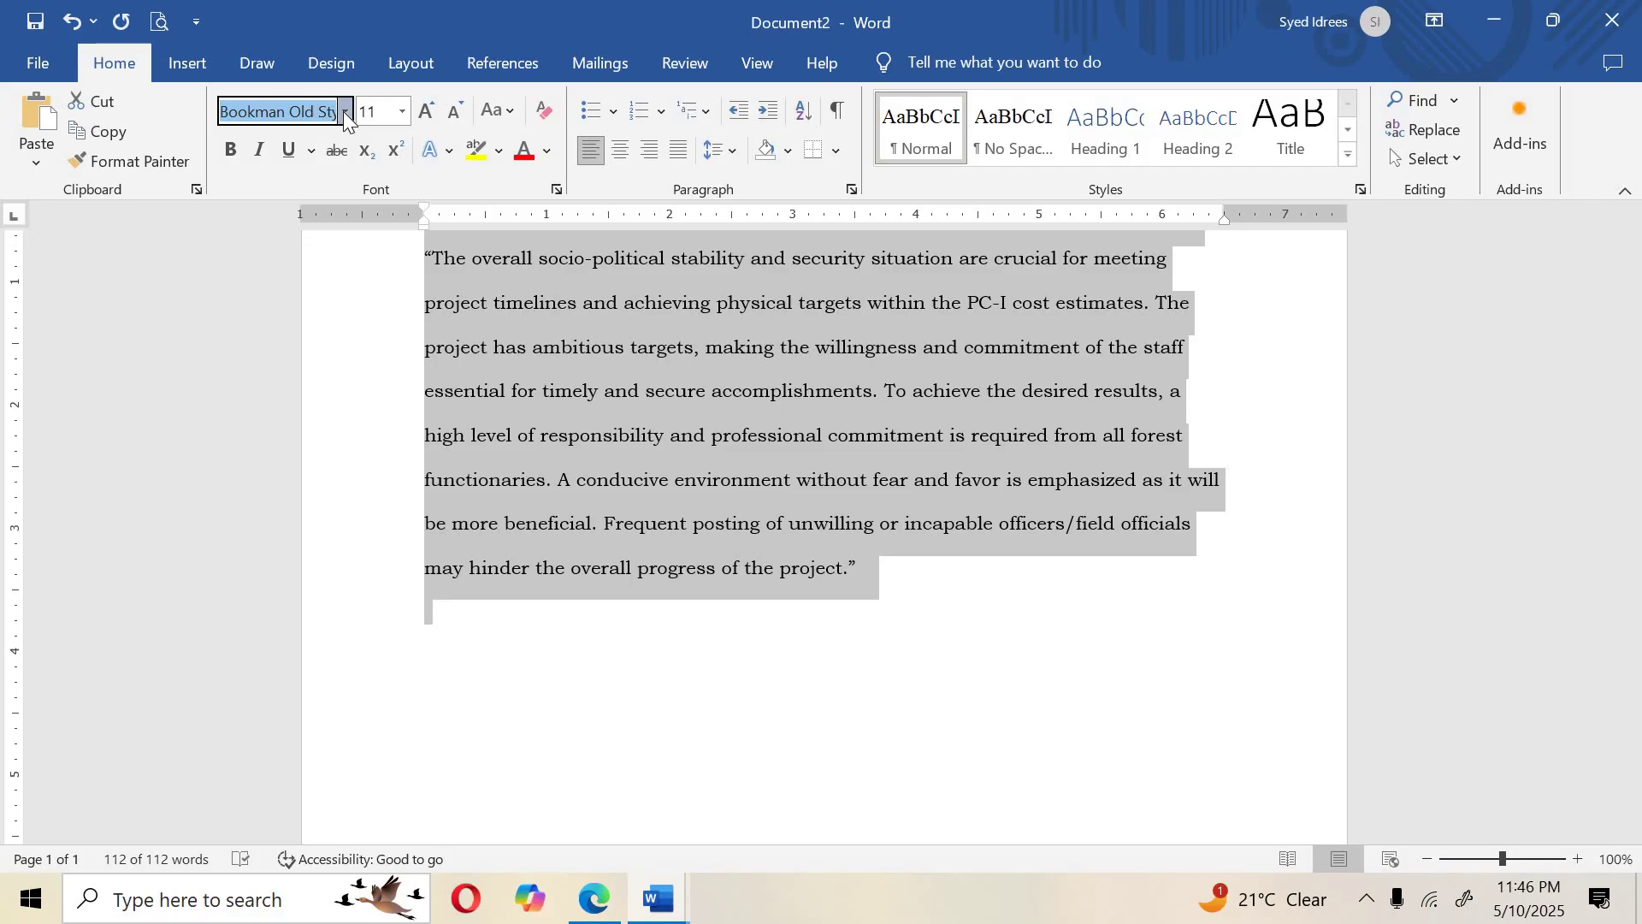
click(344, 114)
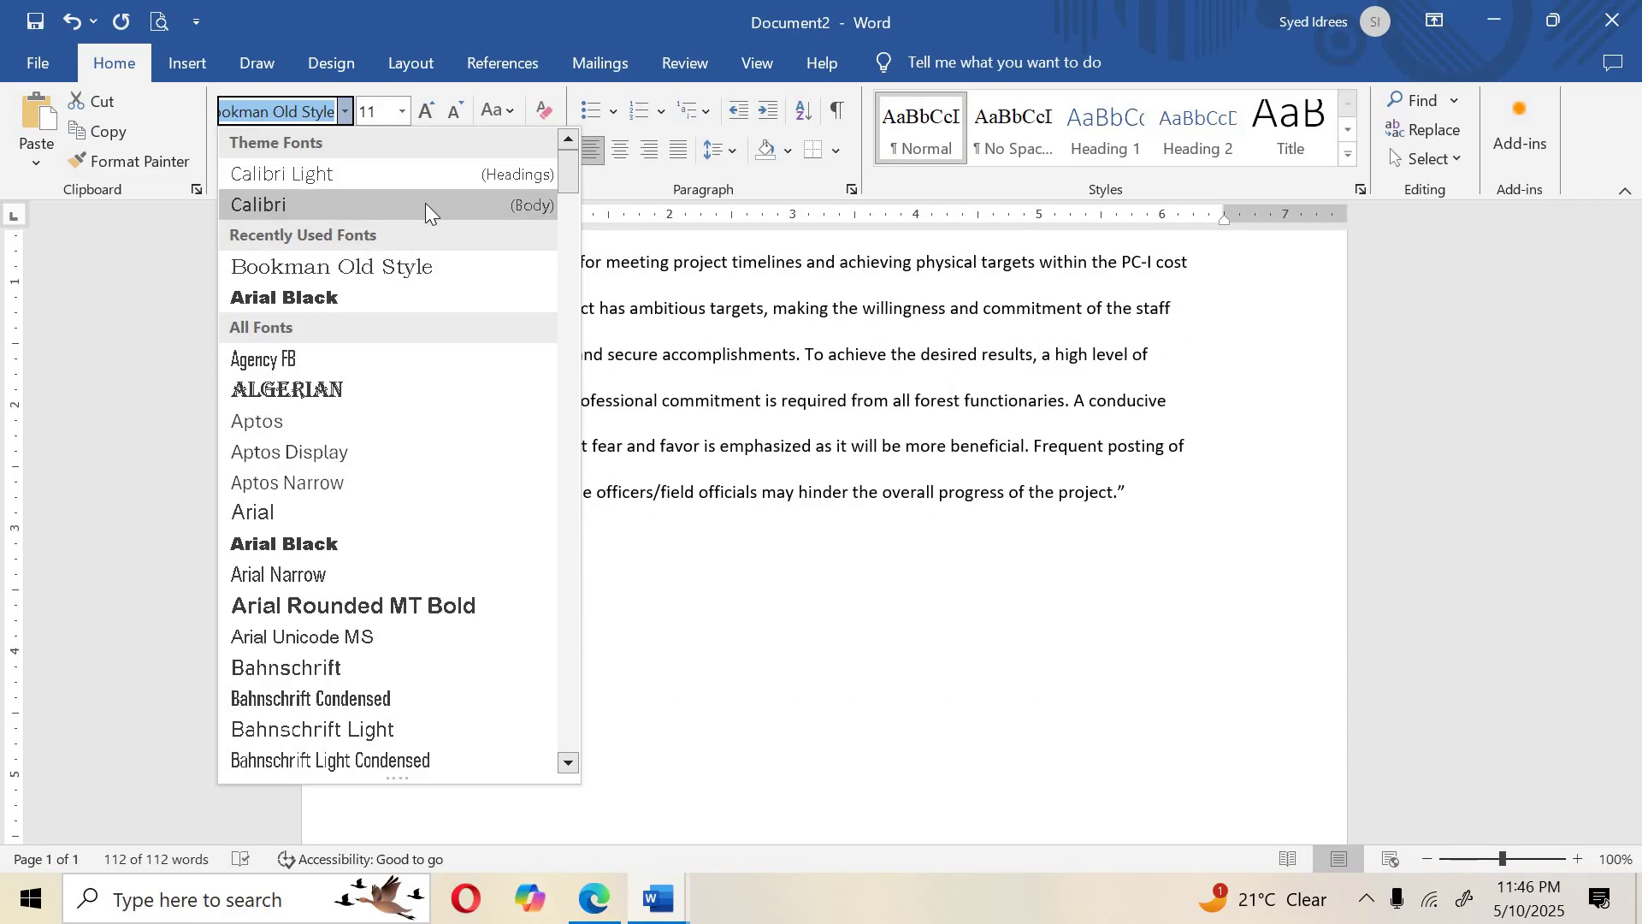
click(291, 205)
click(723, 151)
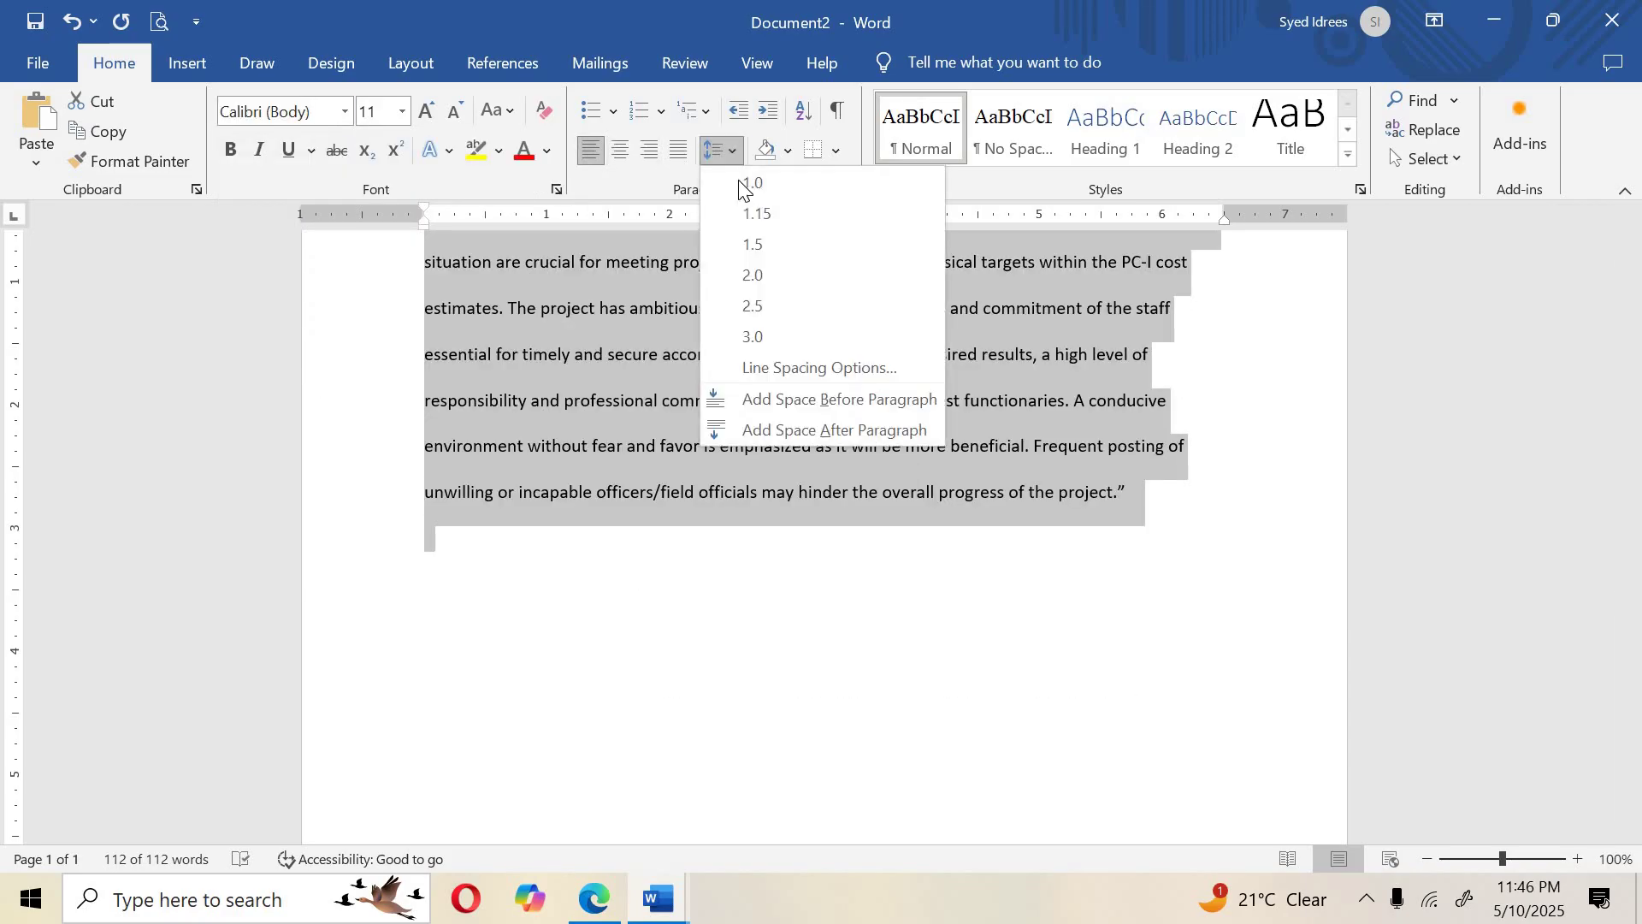
click(751, 183)
scroll(788, 568, up, 3)
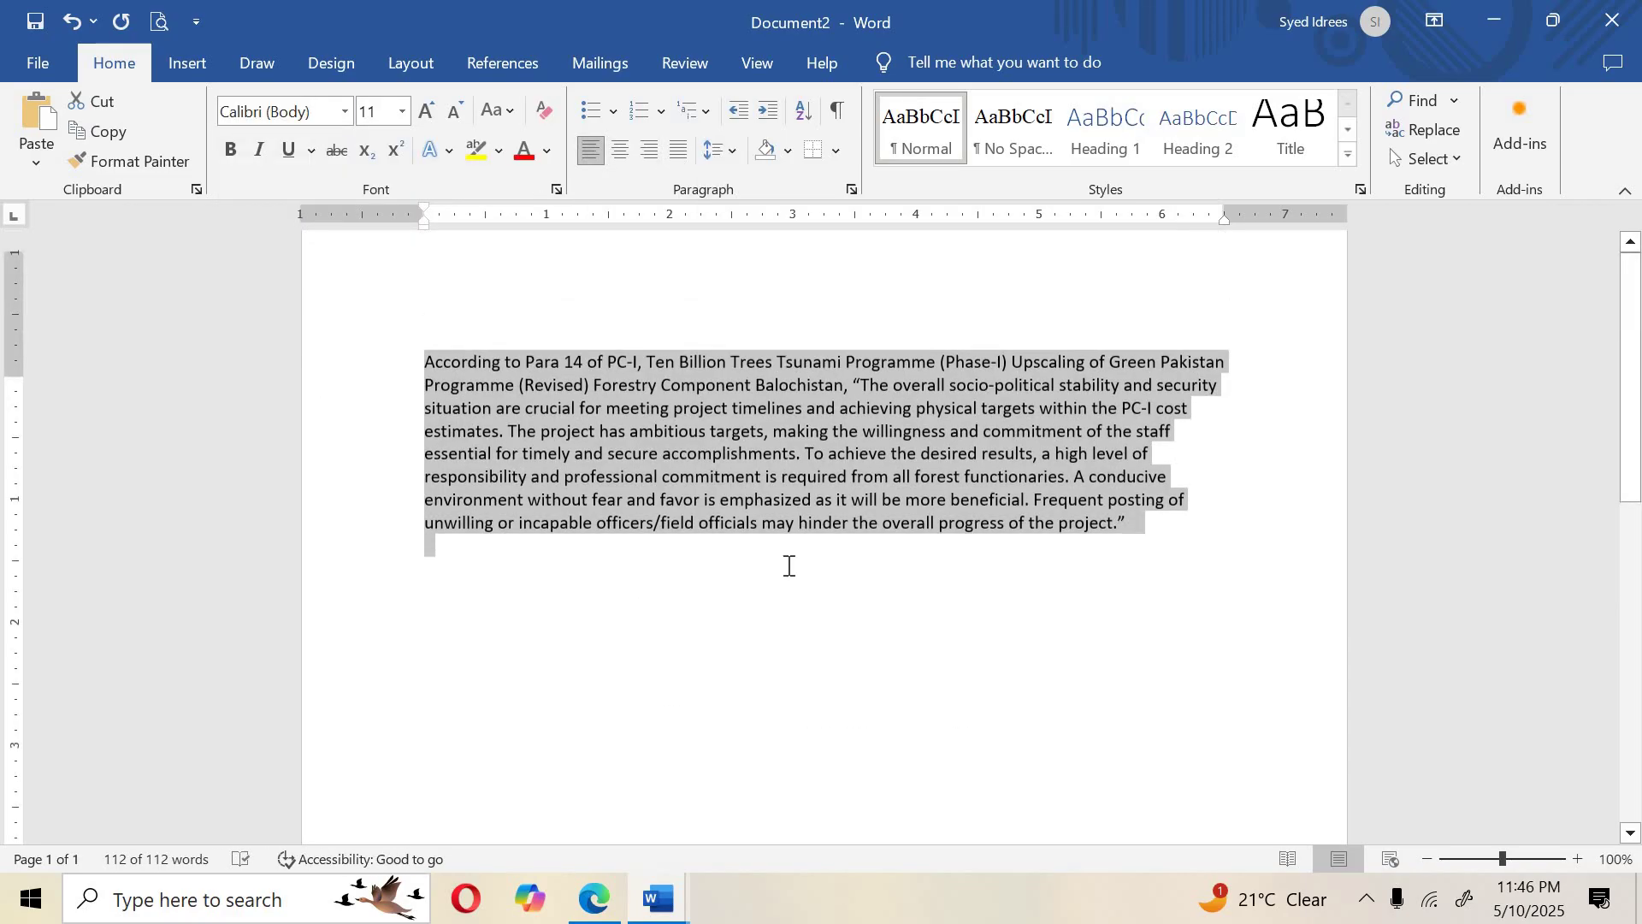
click(807, 624)
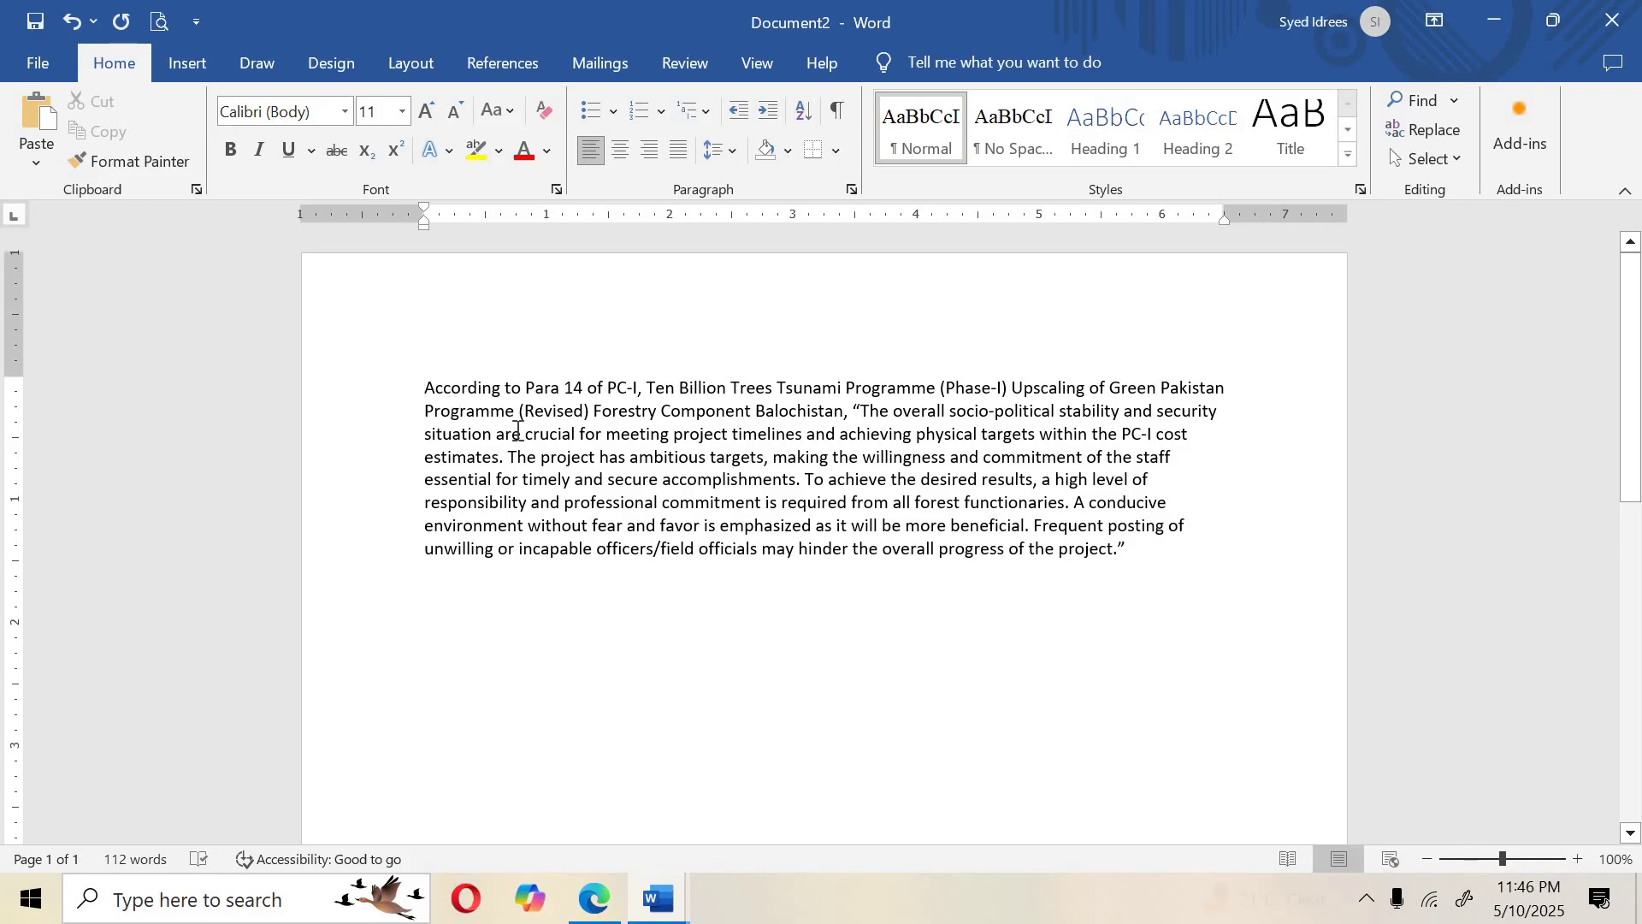
Format the entire document text in Bookman Old Style at font size 13.
key(ctrl+Home)
key(ctrl+a)
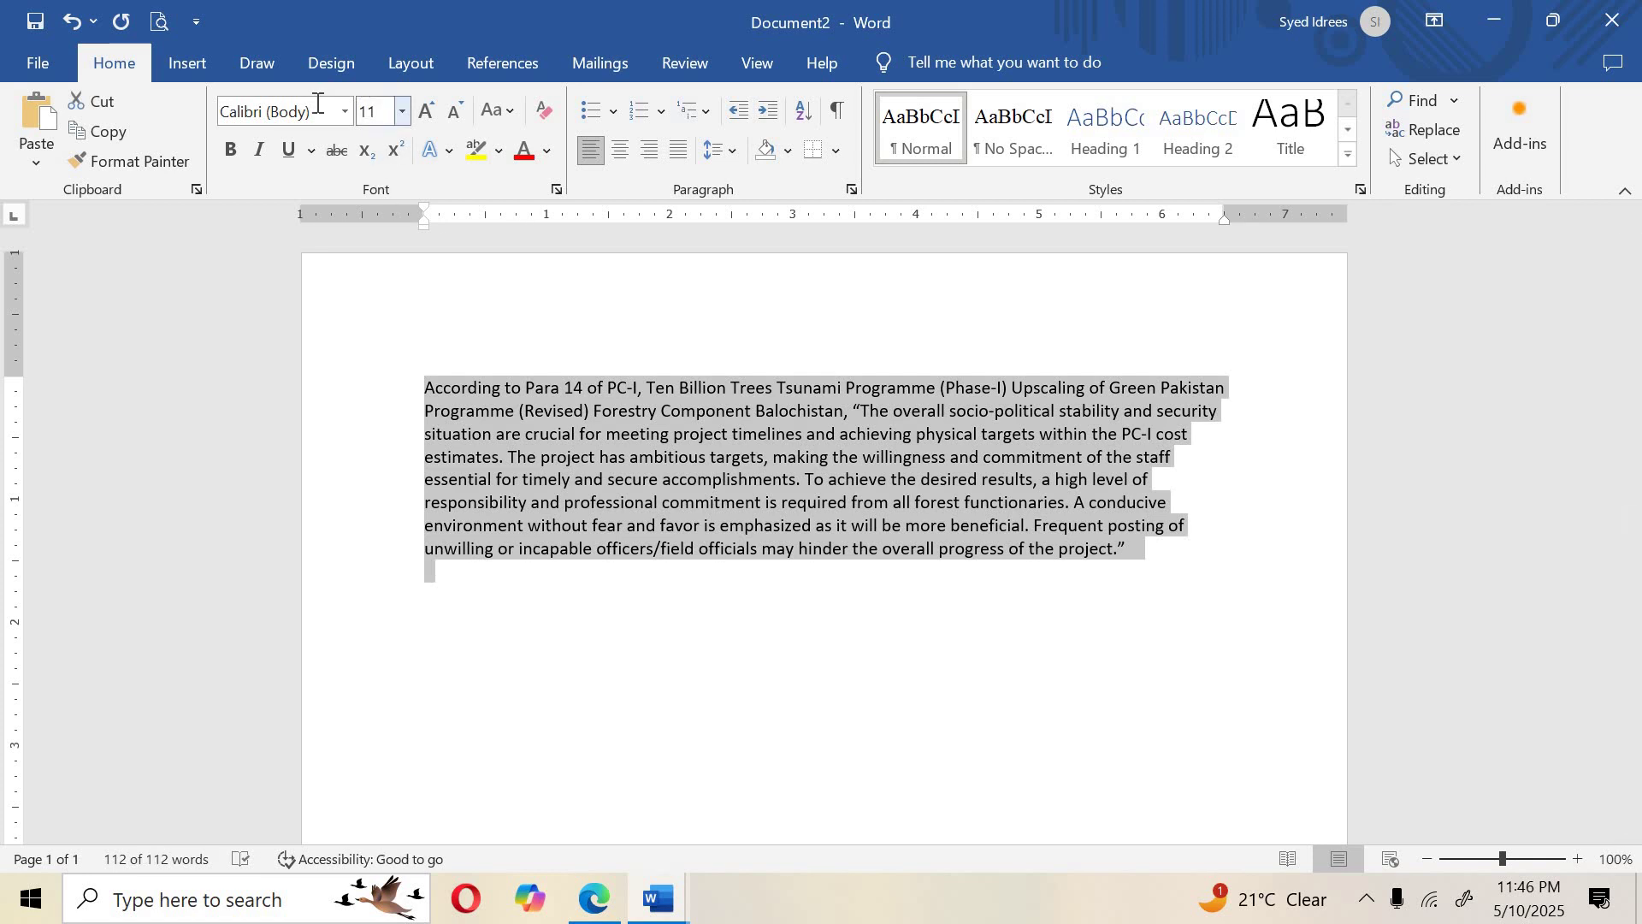
click(317, 101)
text(B)
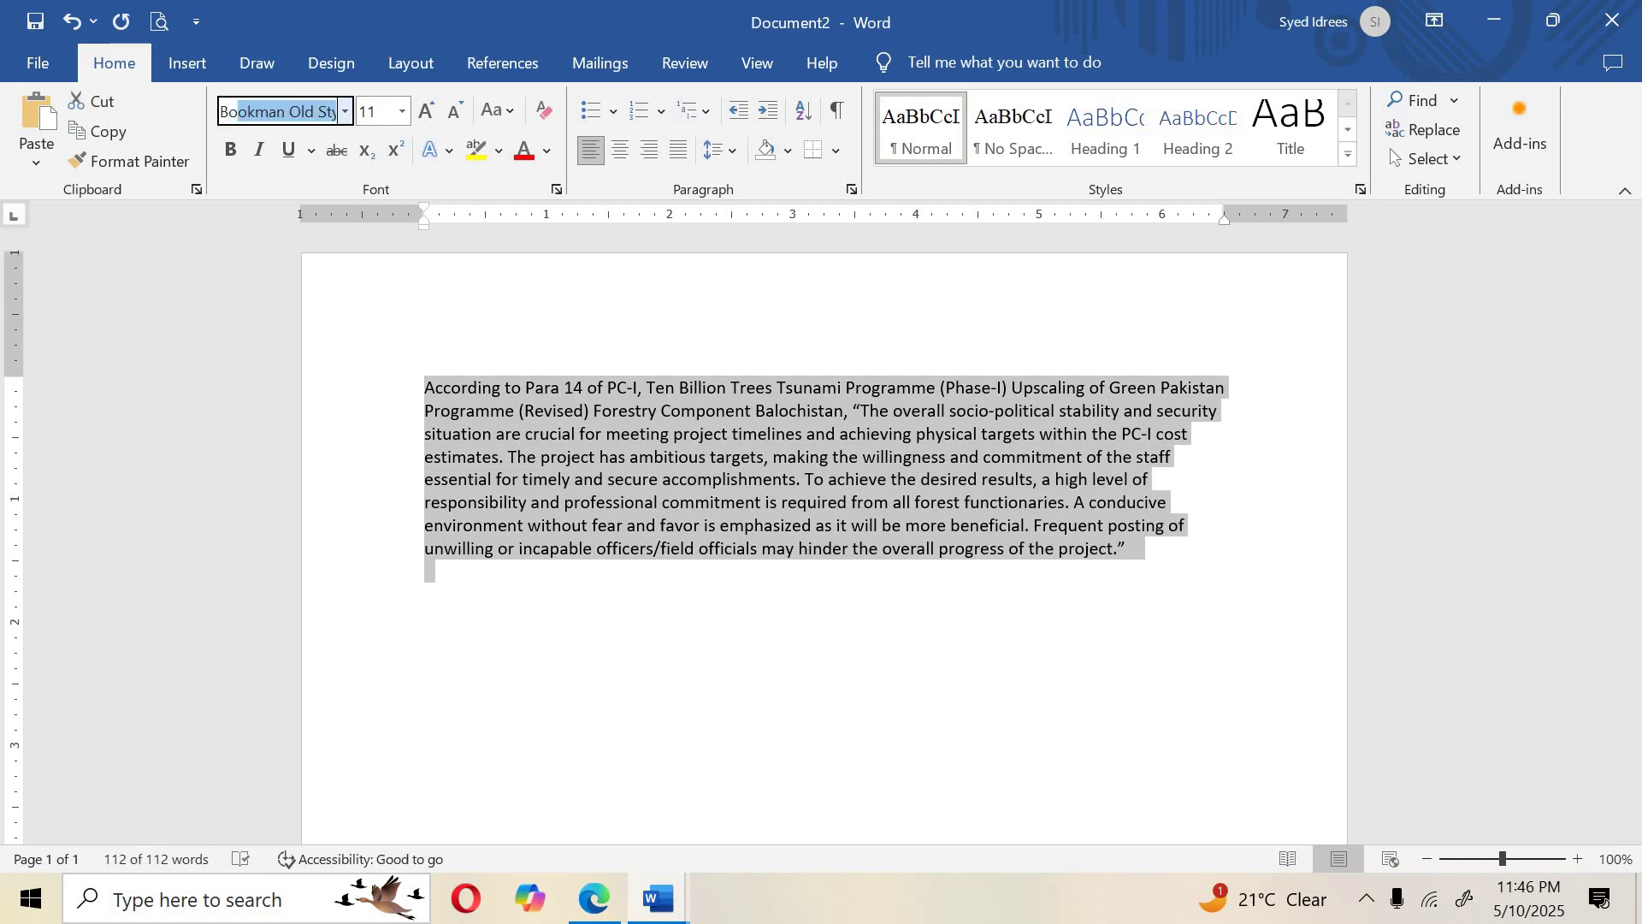
text(ookman)
key(Return)
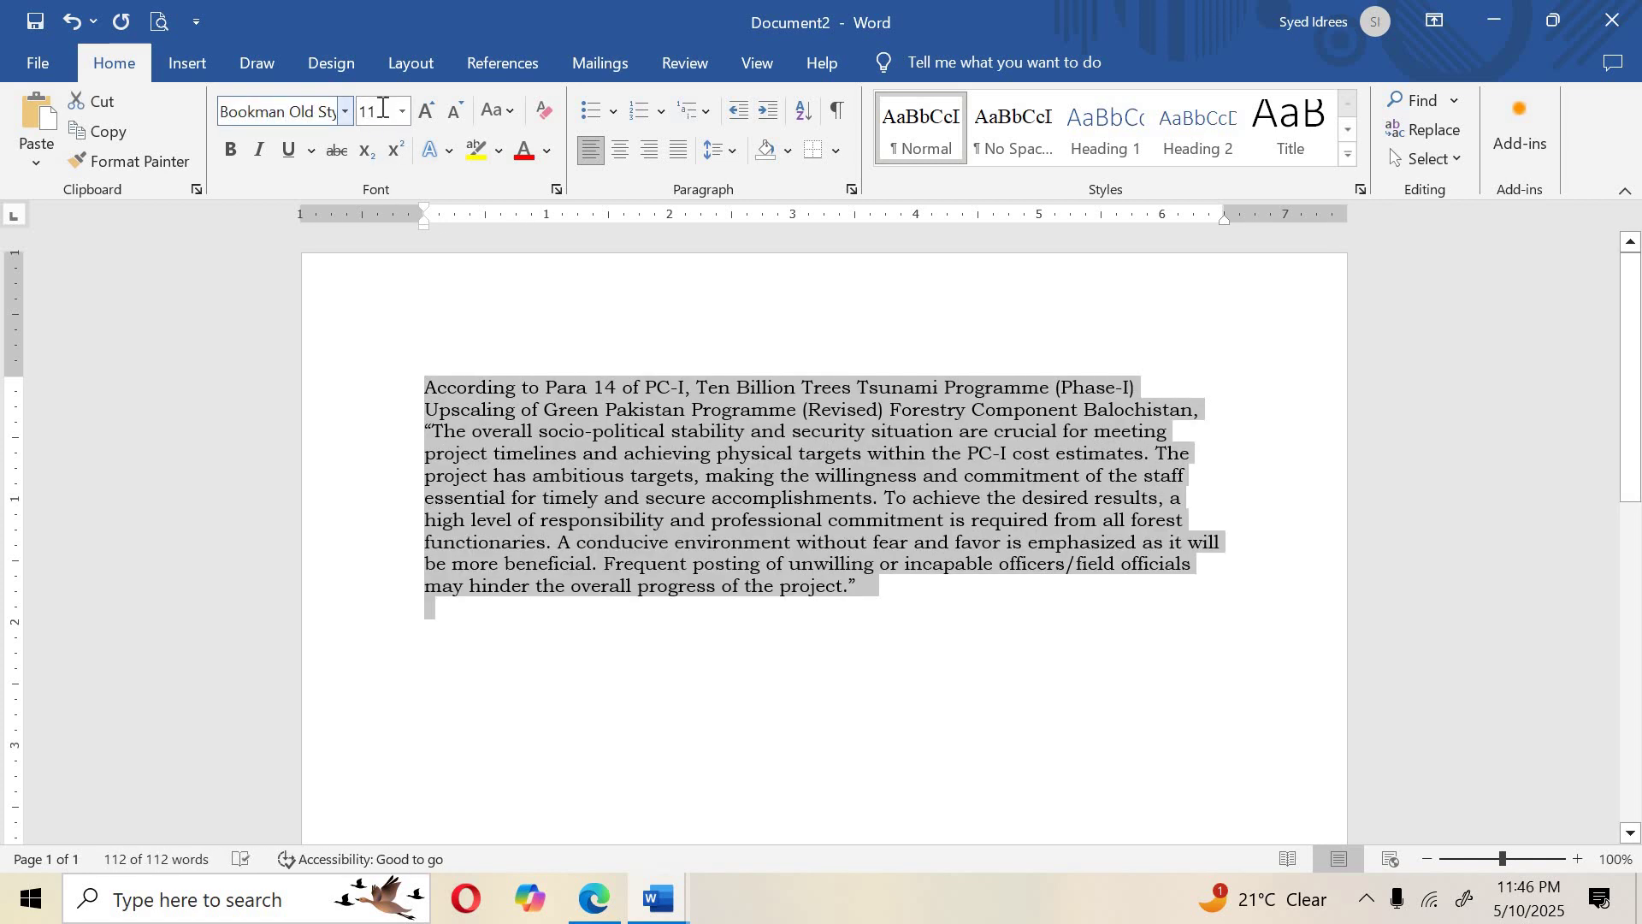
click(382, 107)
text(13)
key(Return)
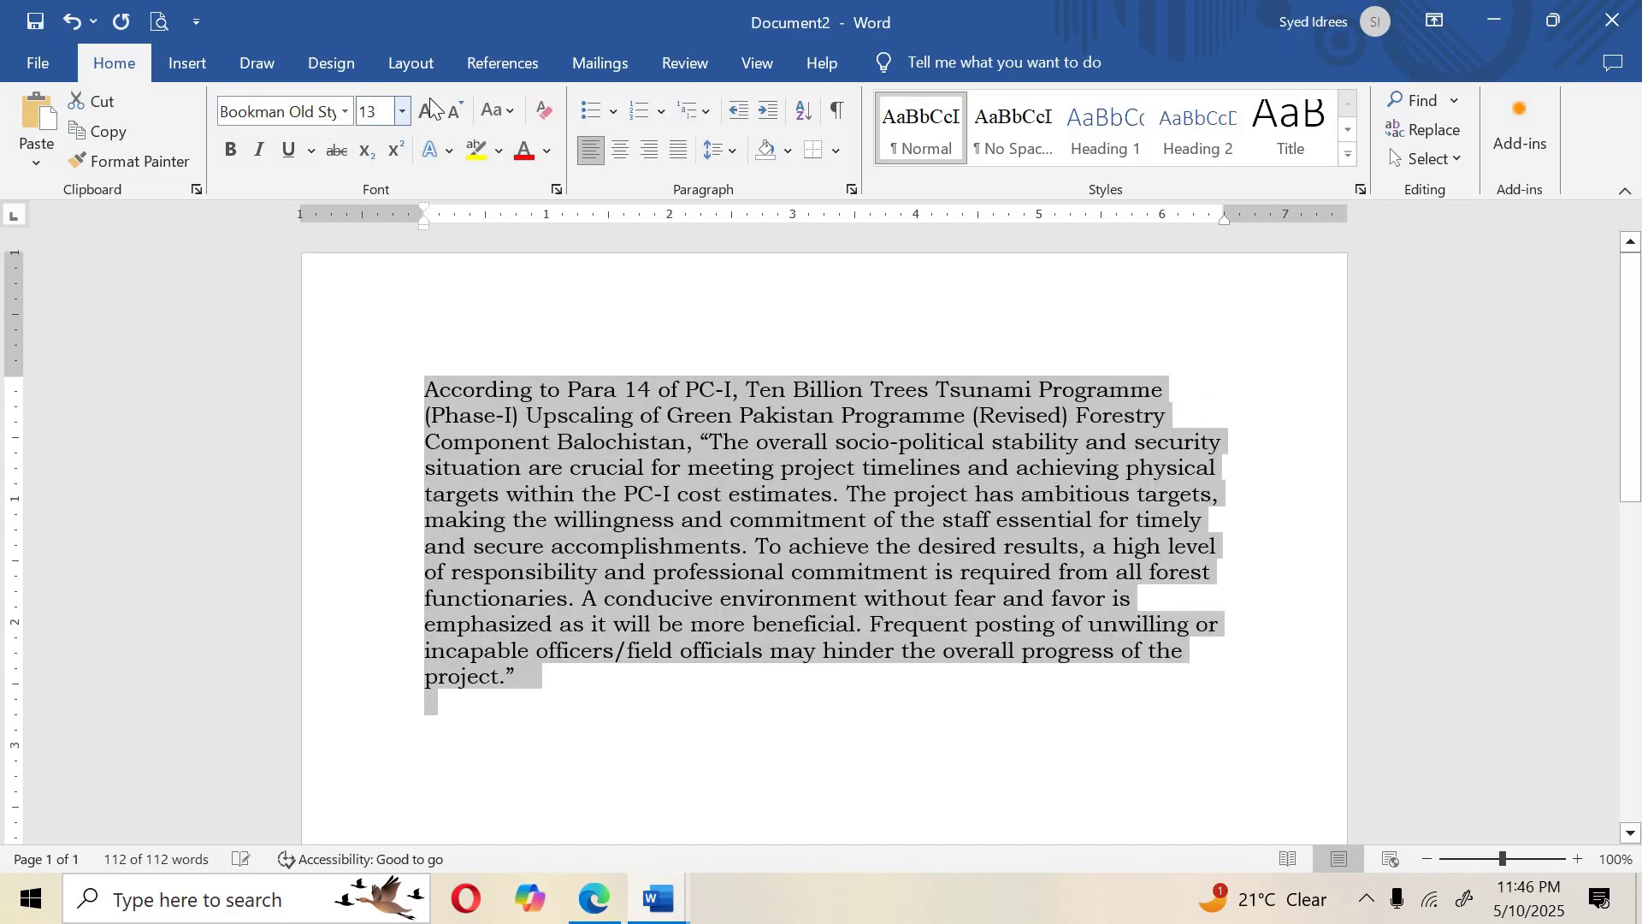
Justify all the text and set its line spacing to 2.0.
click(681, 154)
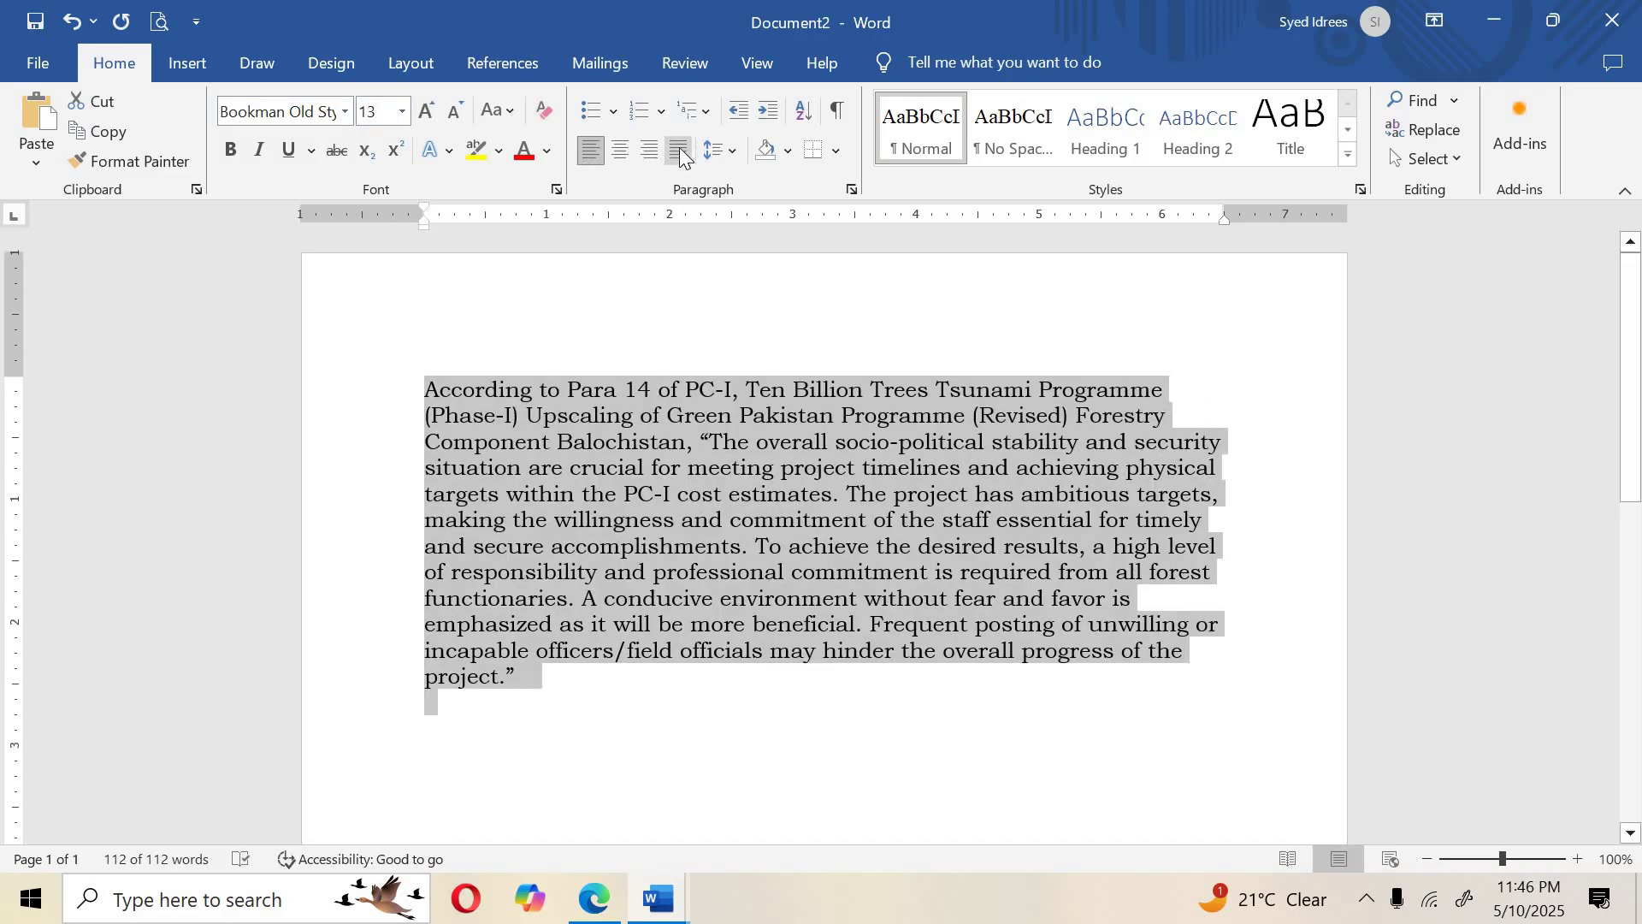
click(681, 153)
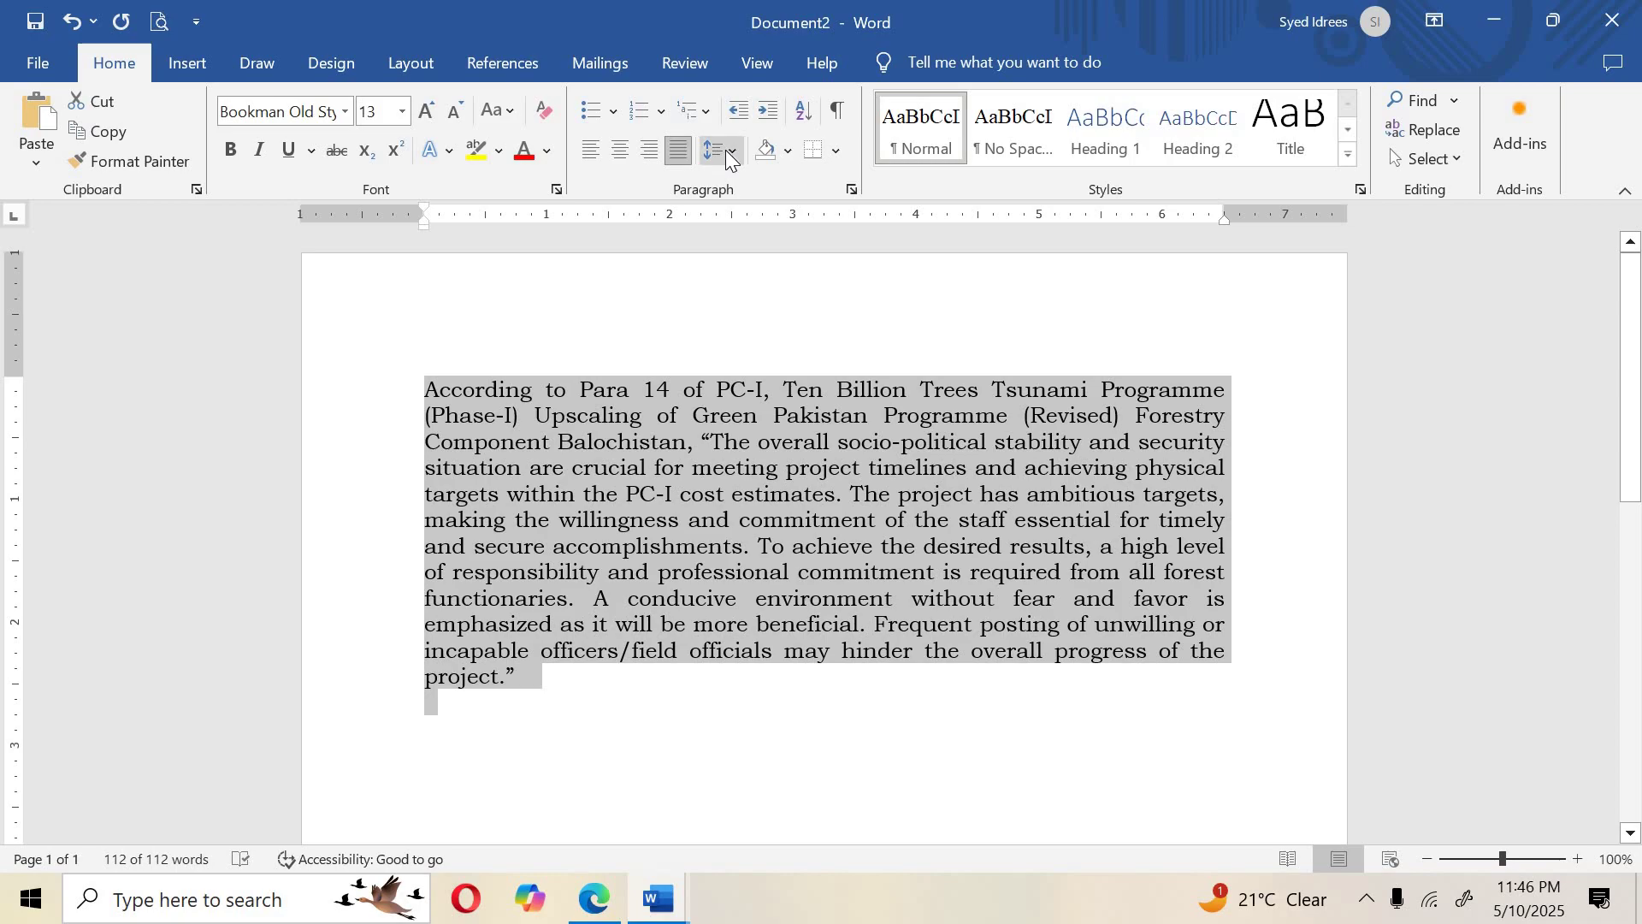
click(723, 151)
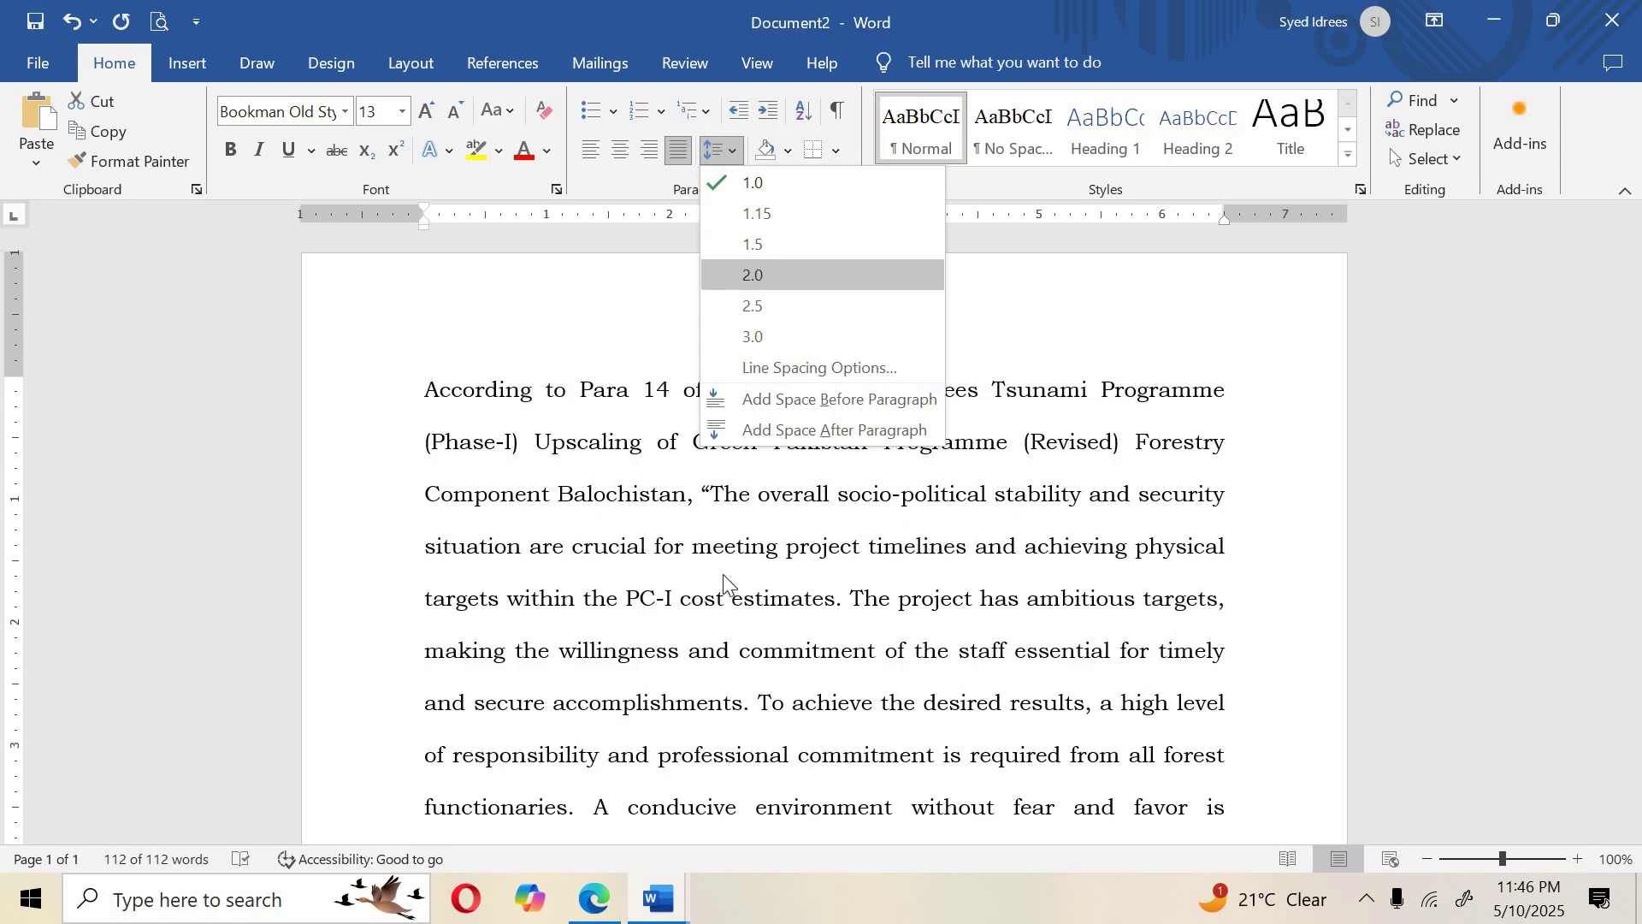
key(Return)
key(ctrl+a)
Insert a table with five columns and three rows on the empty line below the paragraph.
scroll(700, 556, down, 3)
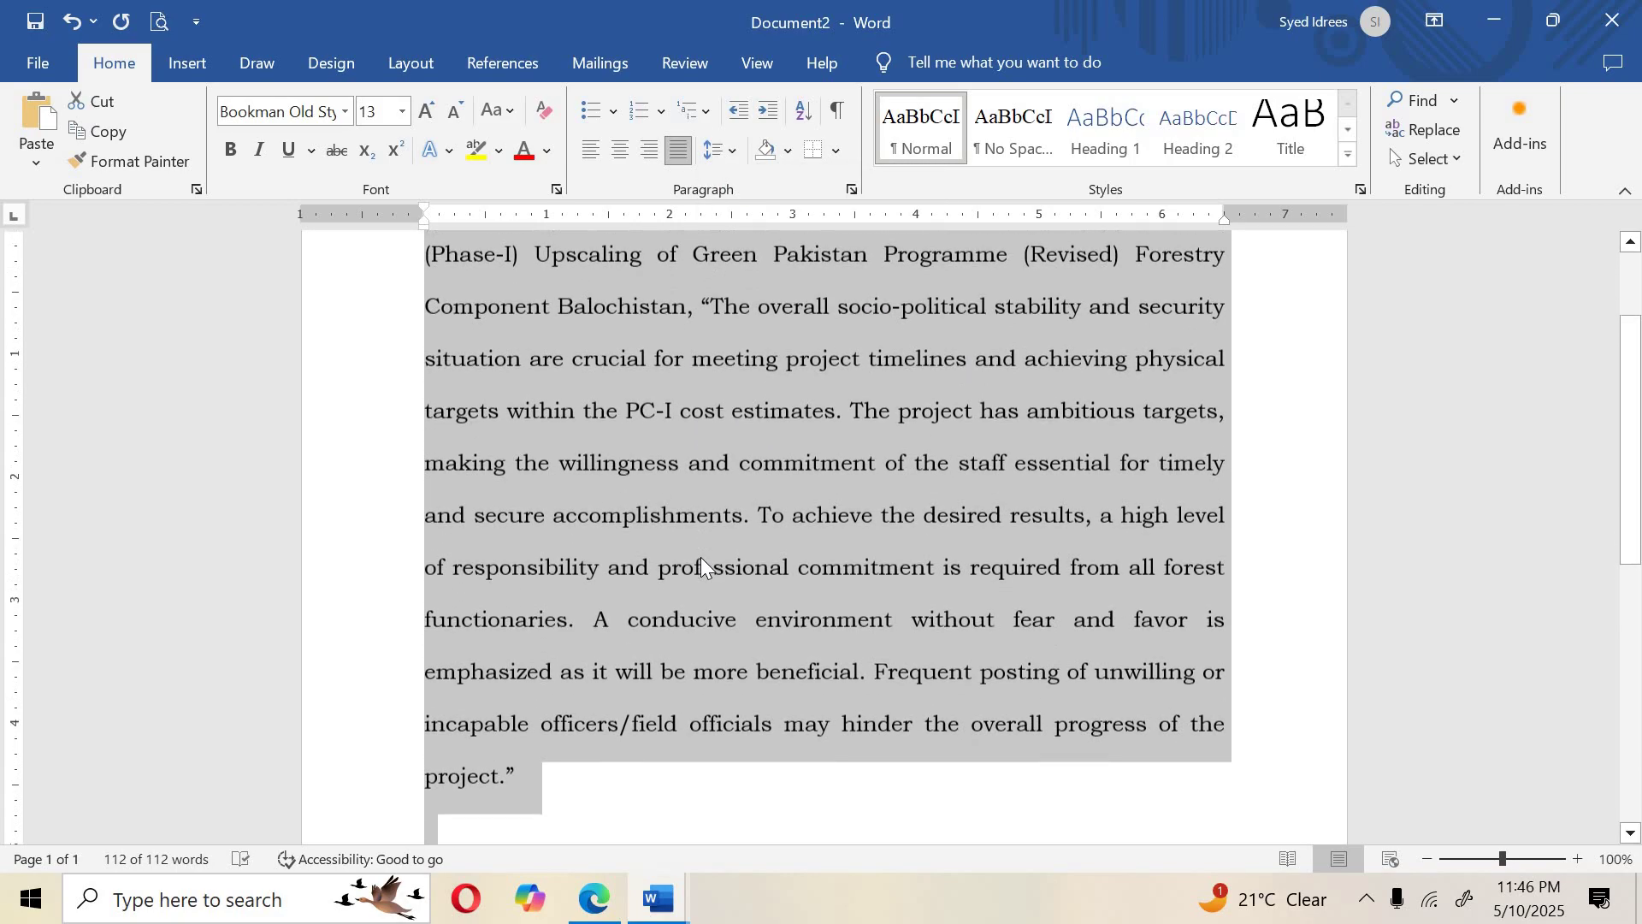
scroll(700, 557, up, 2)
scroll(700, 557, down, 2)
scroll(626, 573, down, 4)
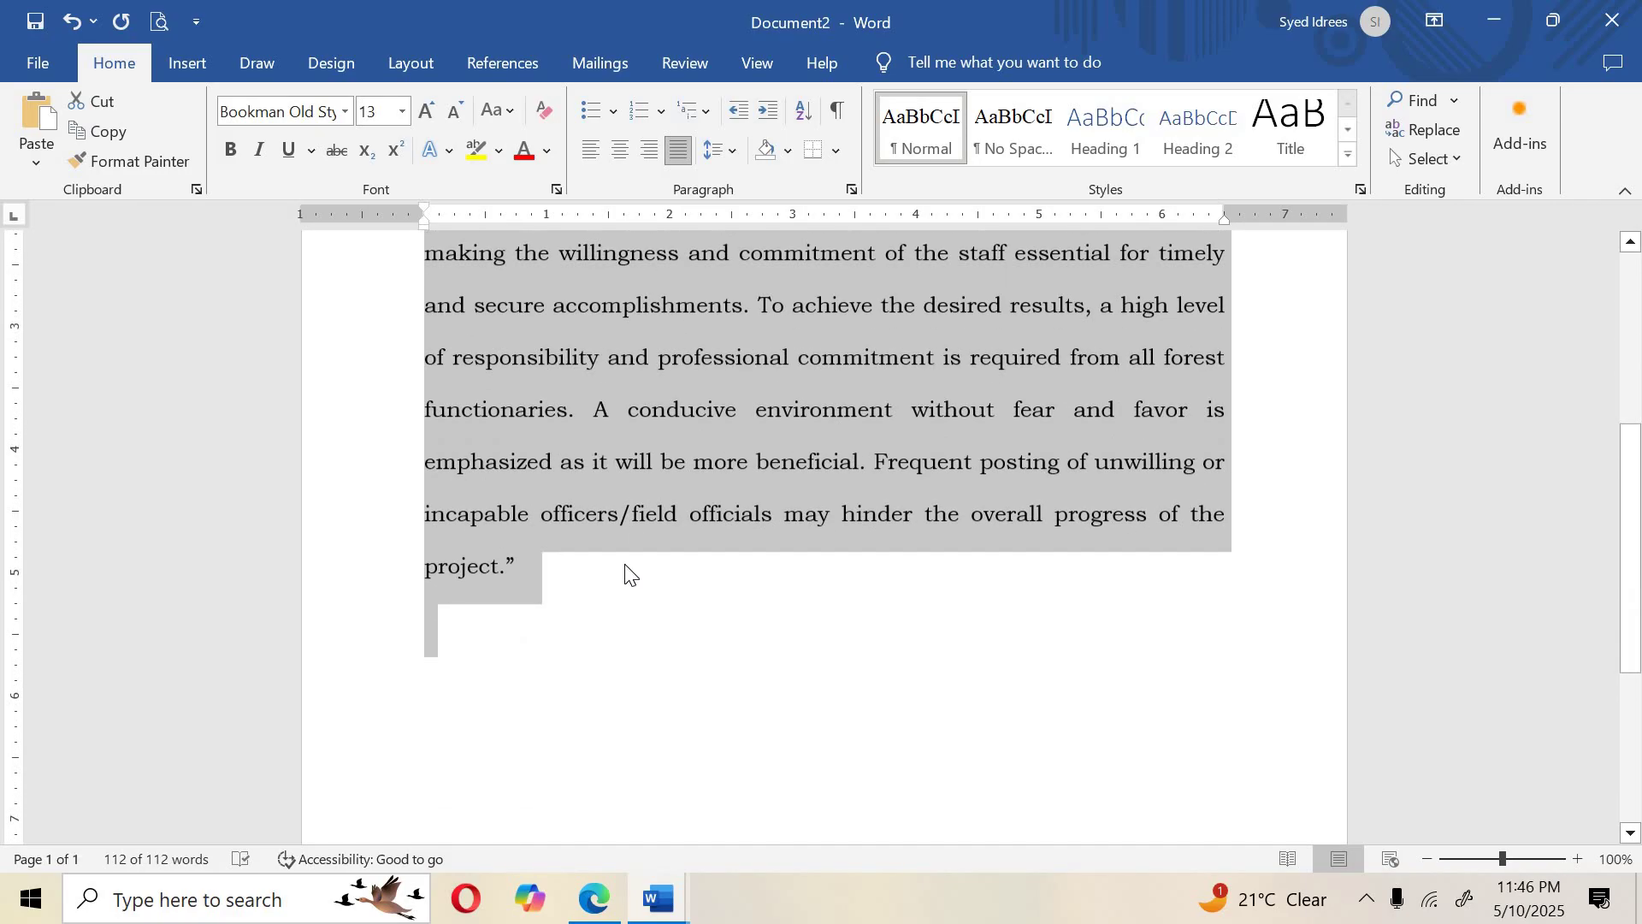
click(623, 566)
key(Down)
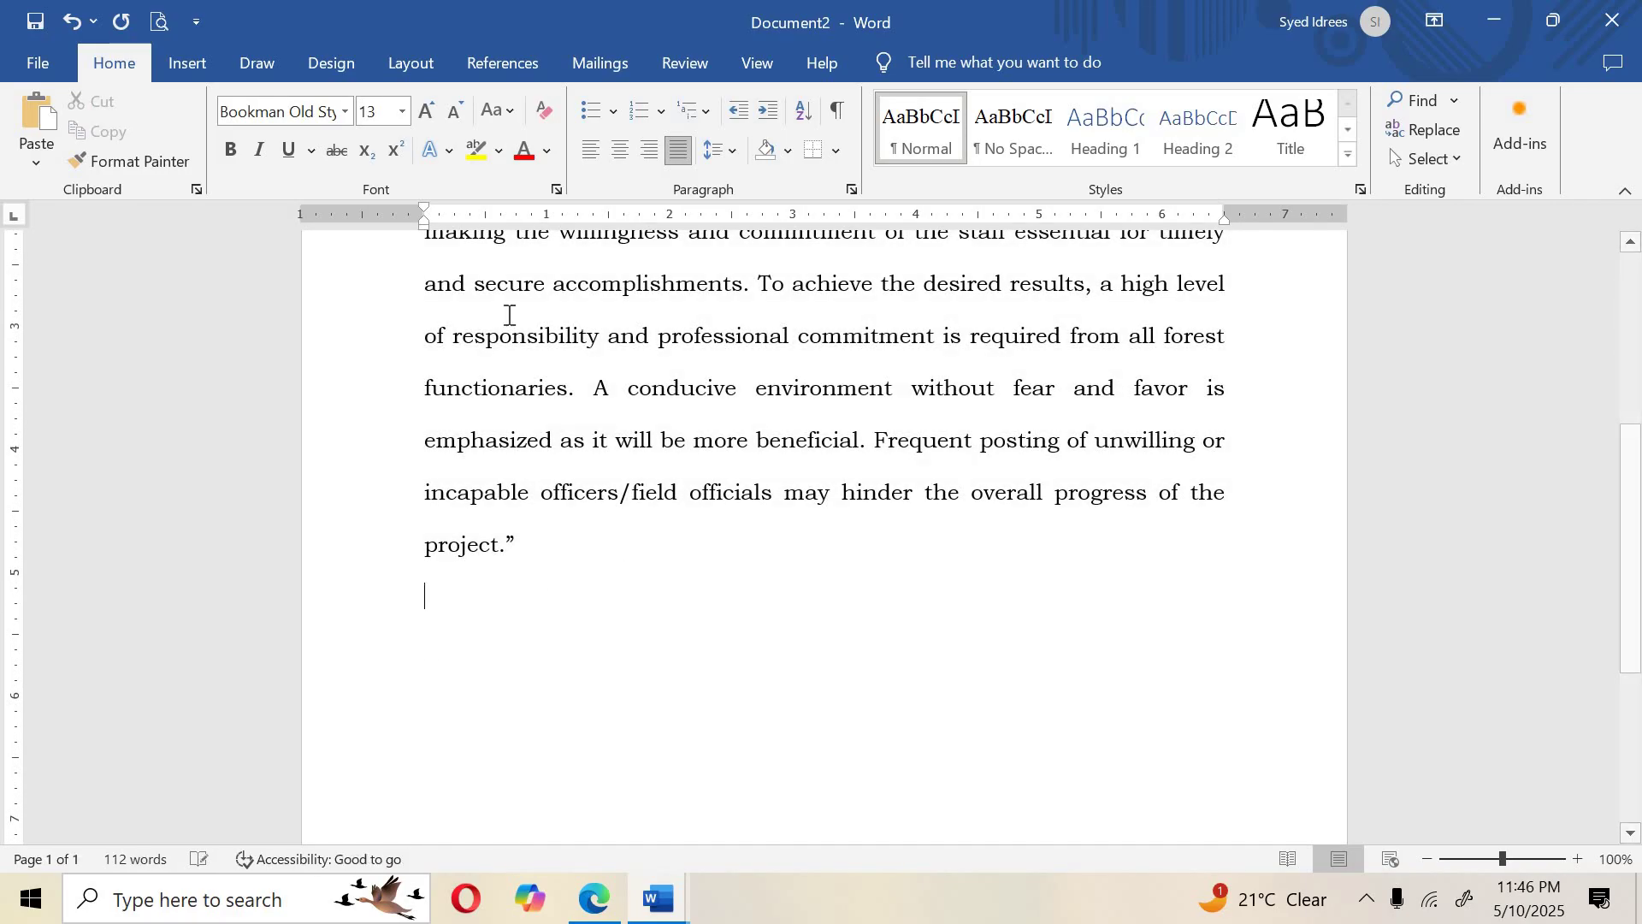
click(189, 74)
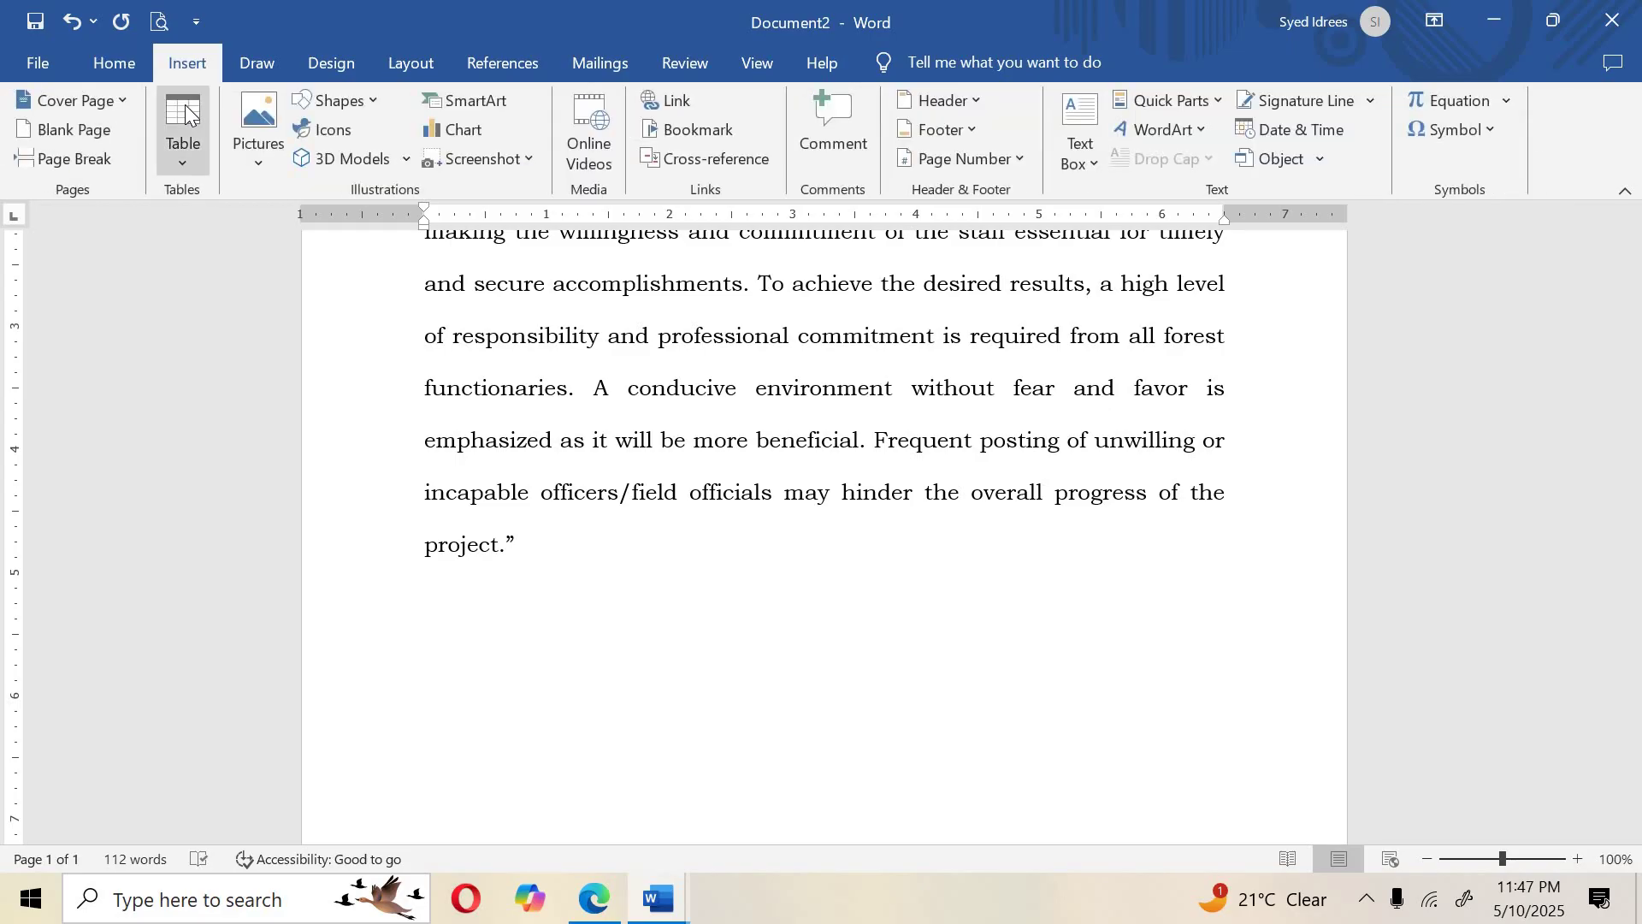
click(183, 137)
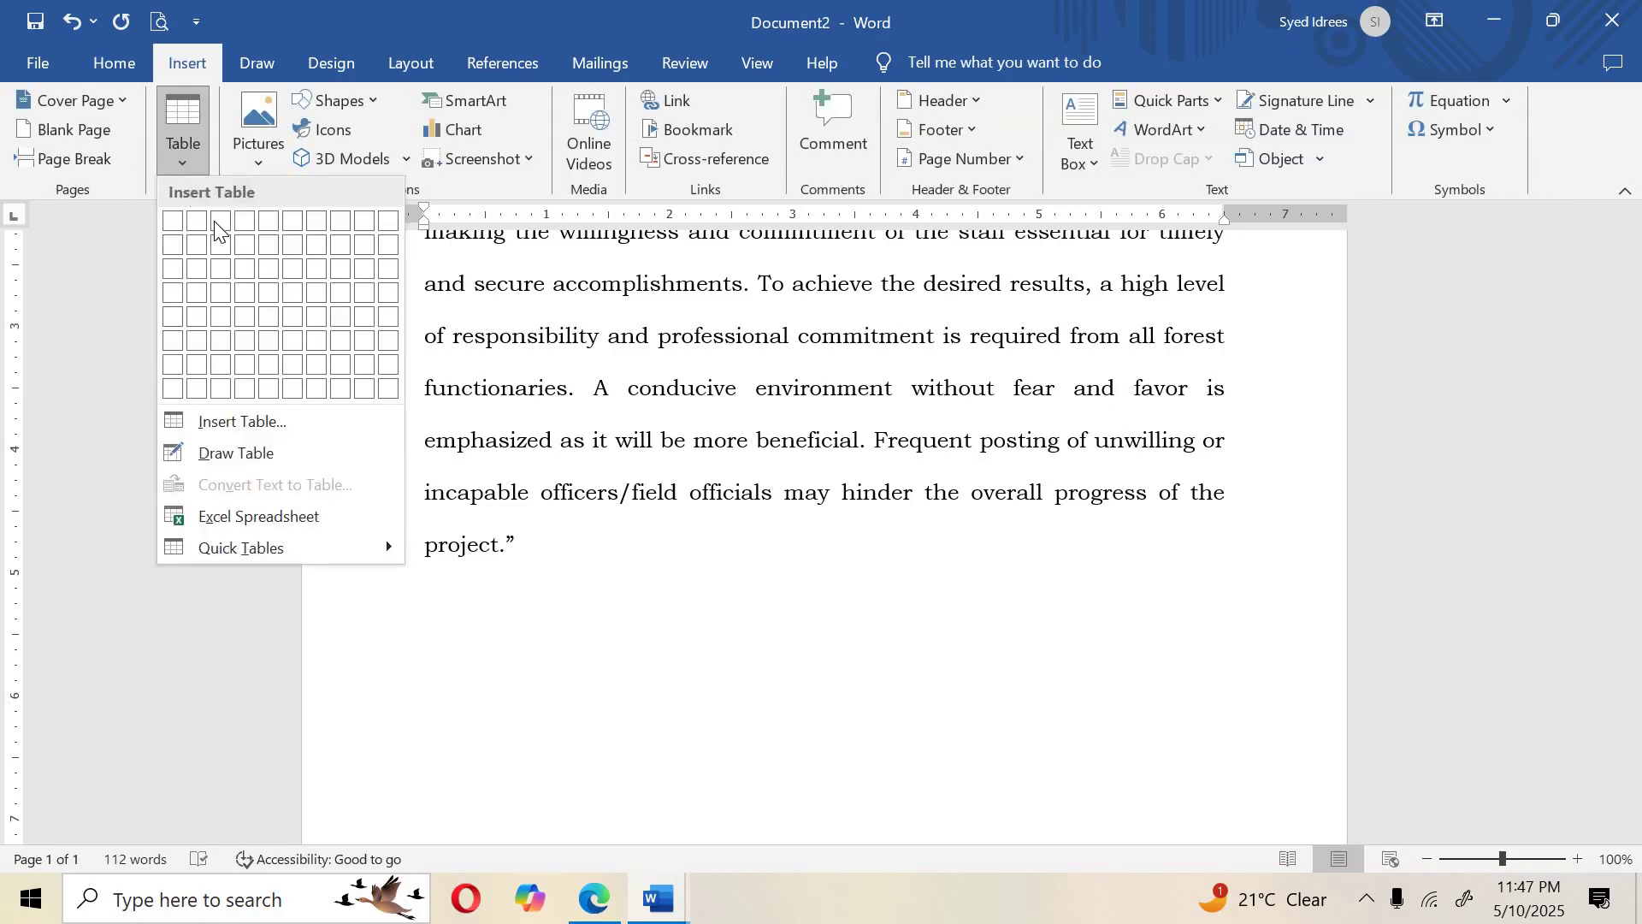
click(273, 265)
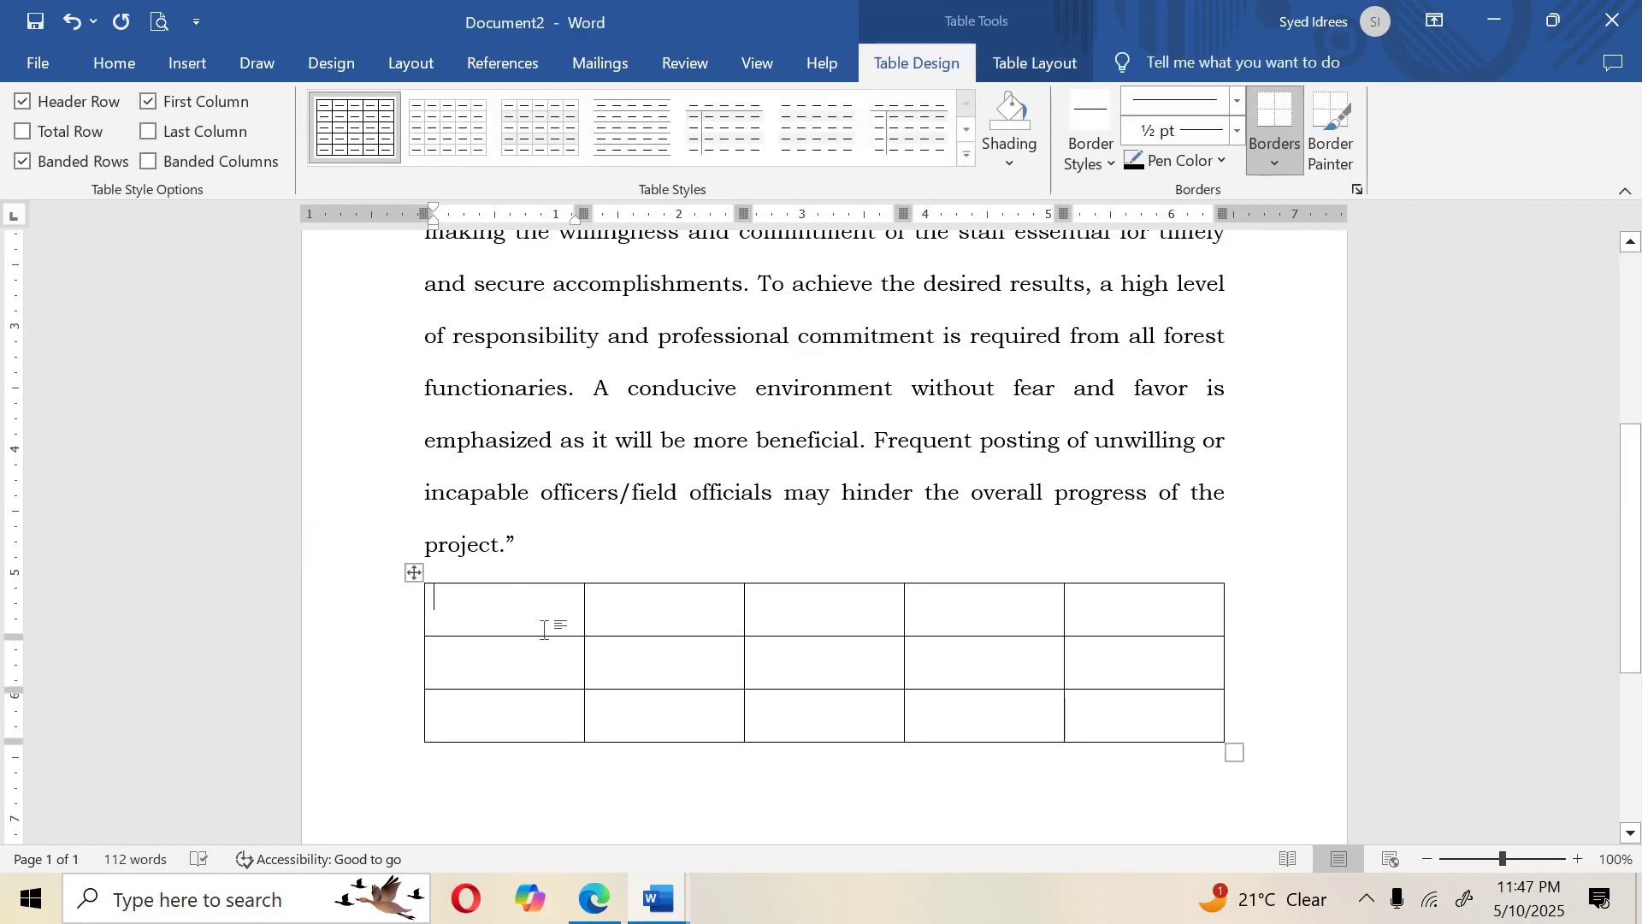
Fill the table's first row with the headings A, B, C, D and E, one per column.
text(A)
key(Tab)
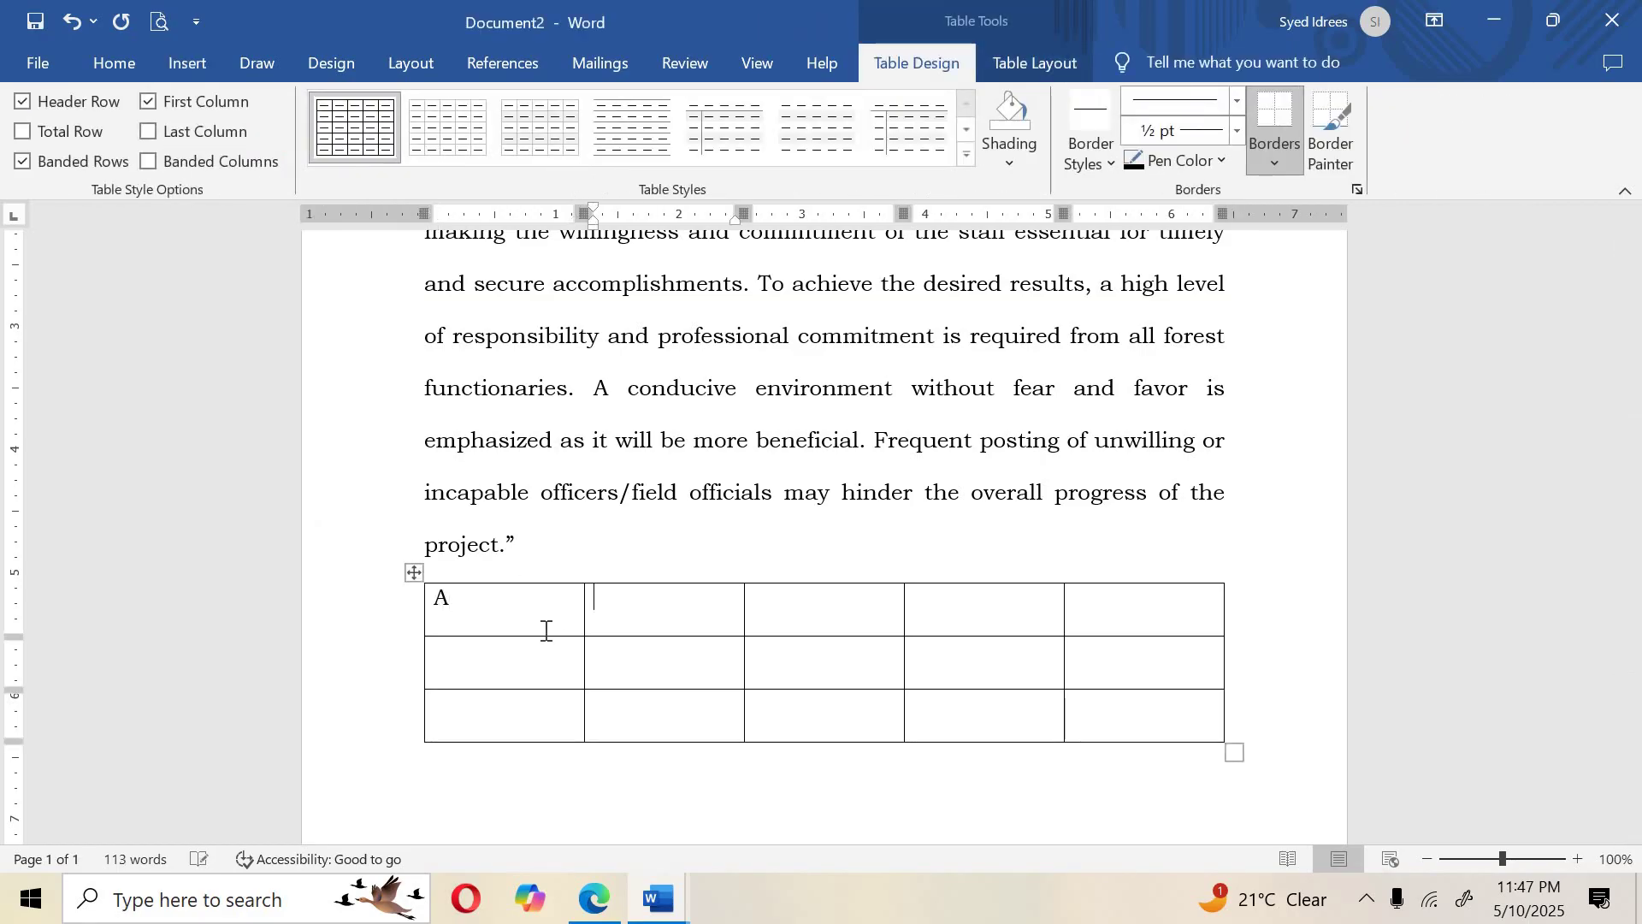
text(B)
key(Tab)
text(C)
key(Tab)
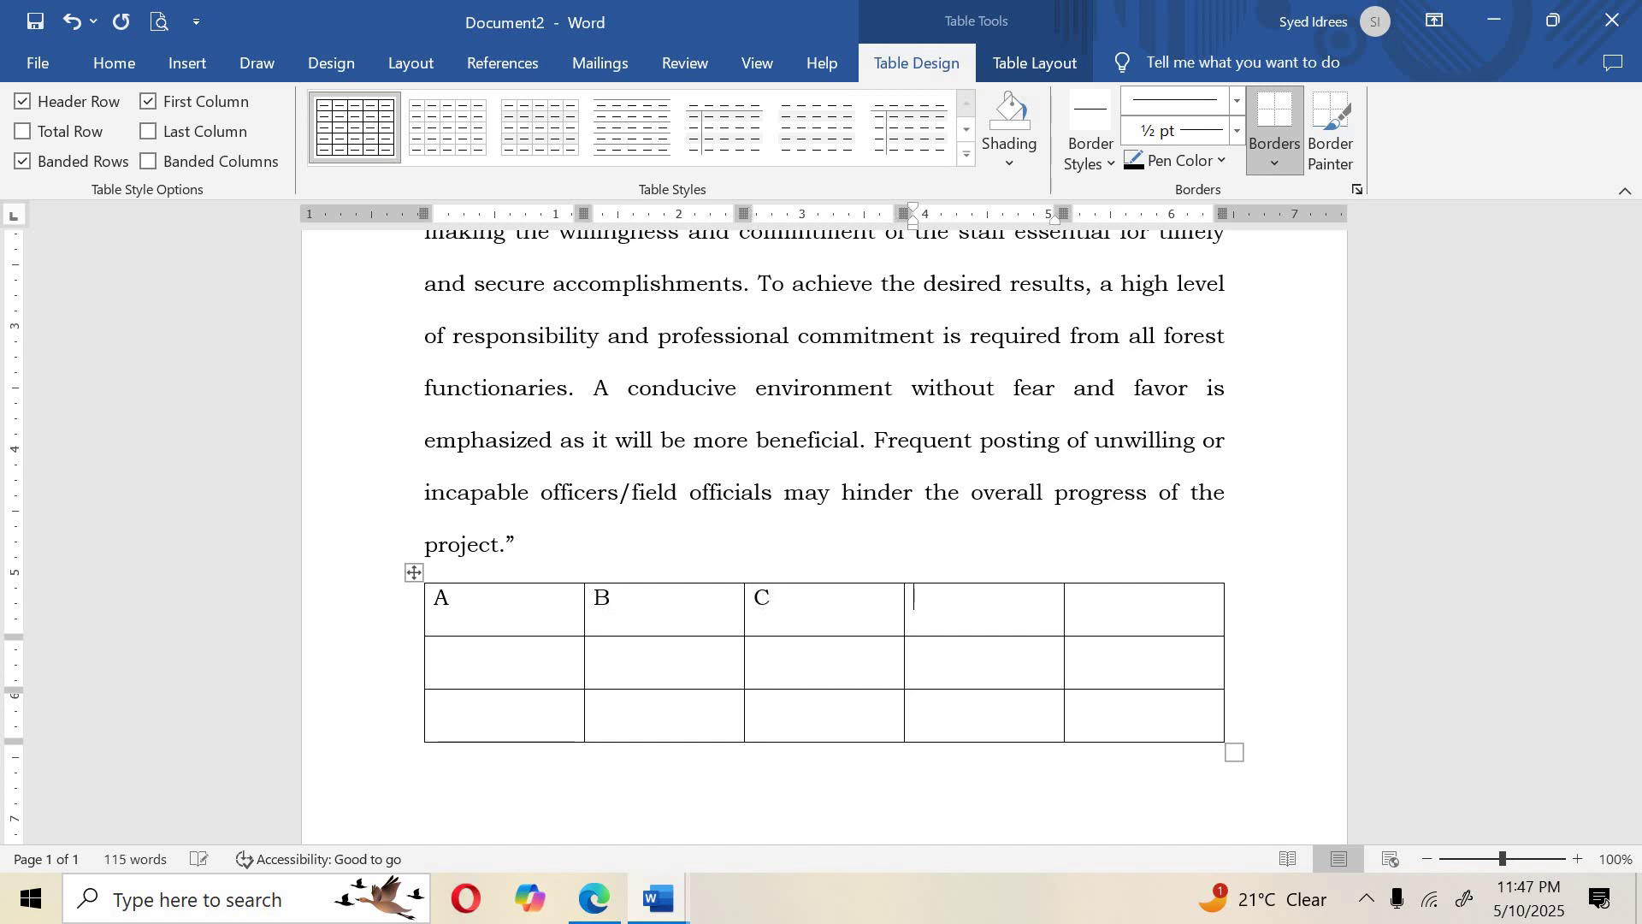
key(Tab)
text(E)
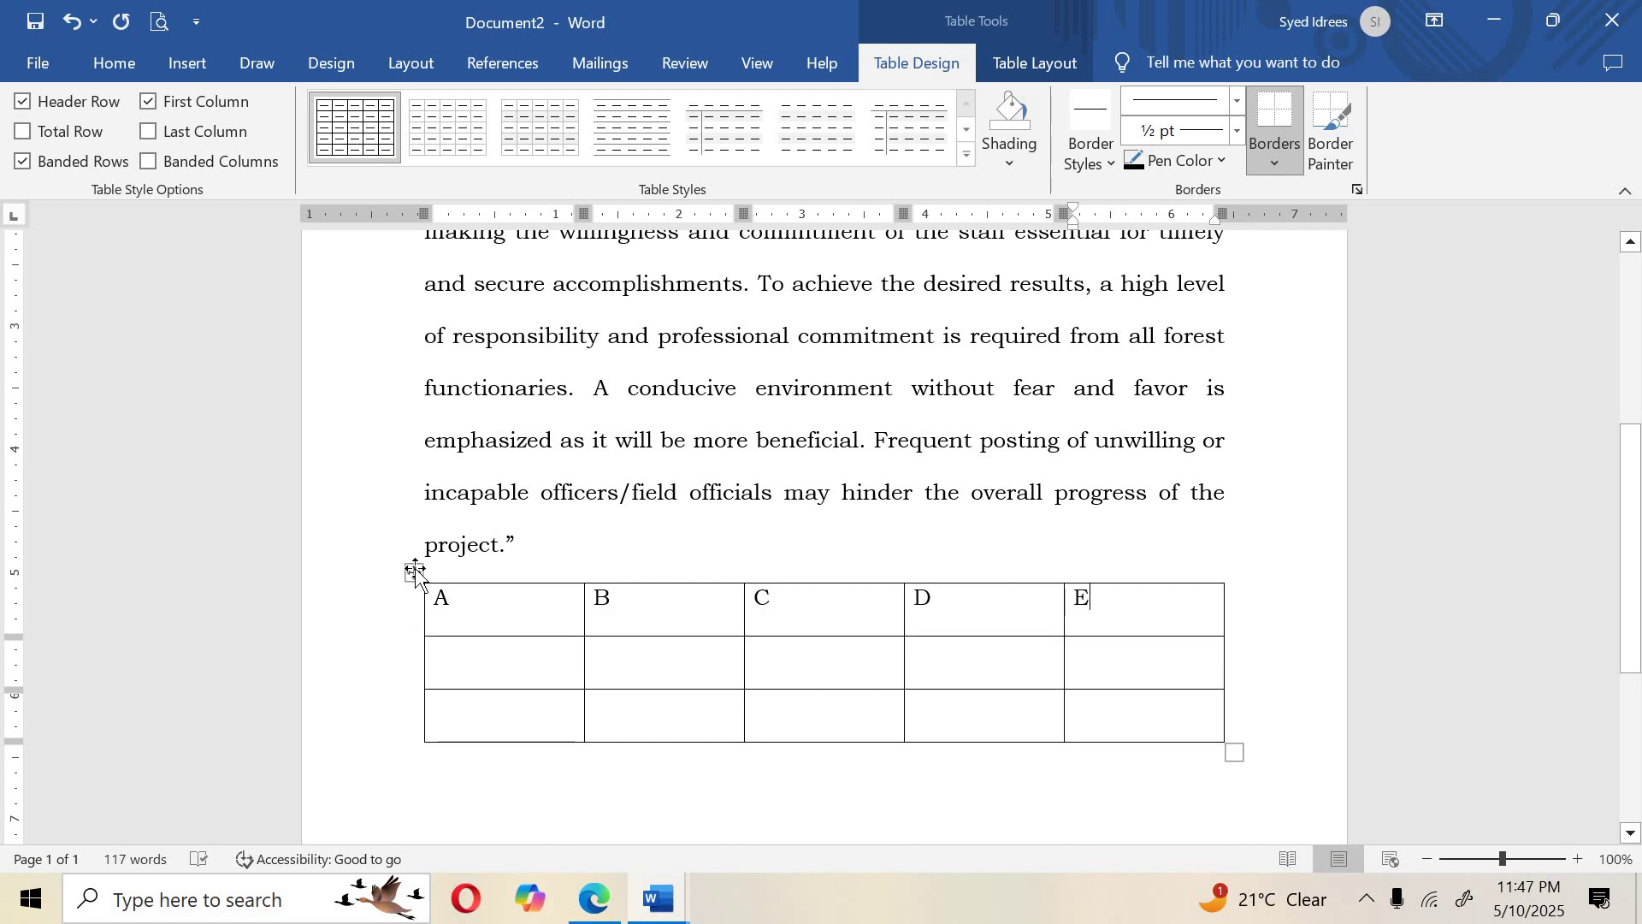
Select the entire table and make its text bold.
key(alt+5)
click(114, 53)
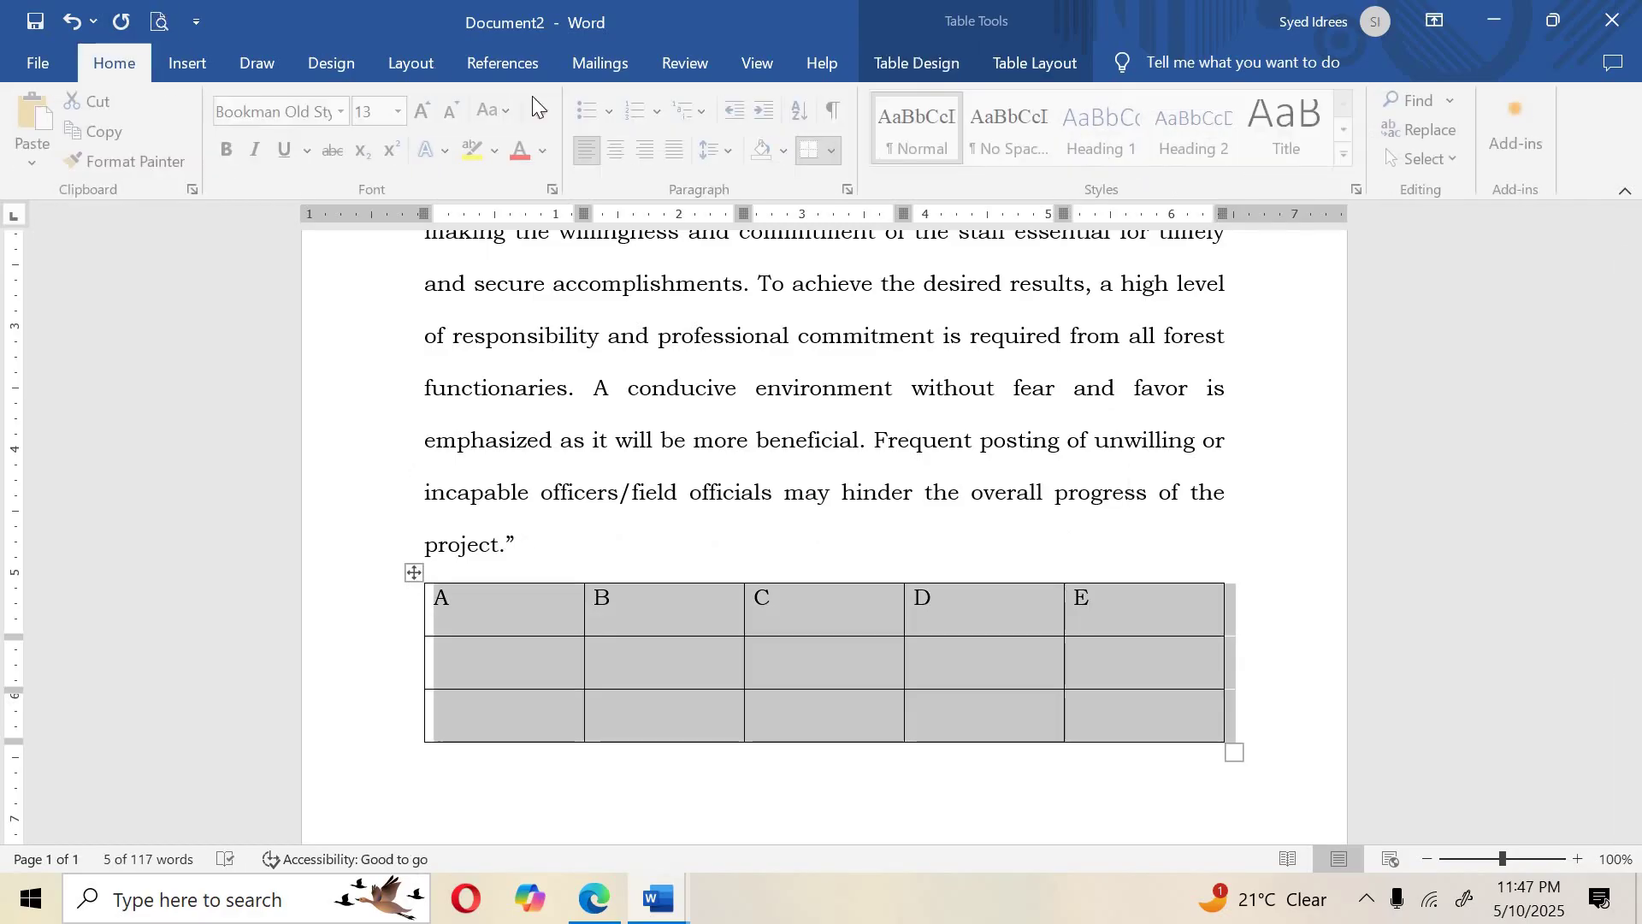
click(621, 151)
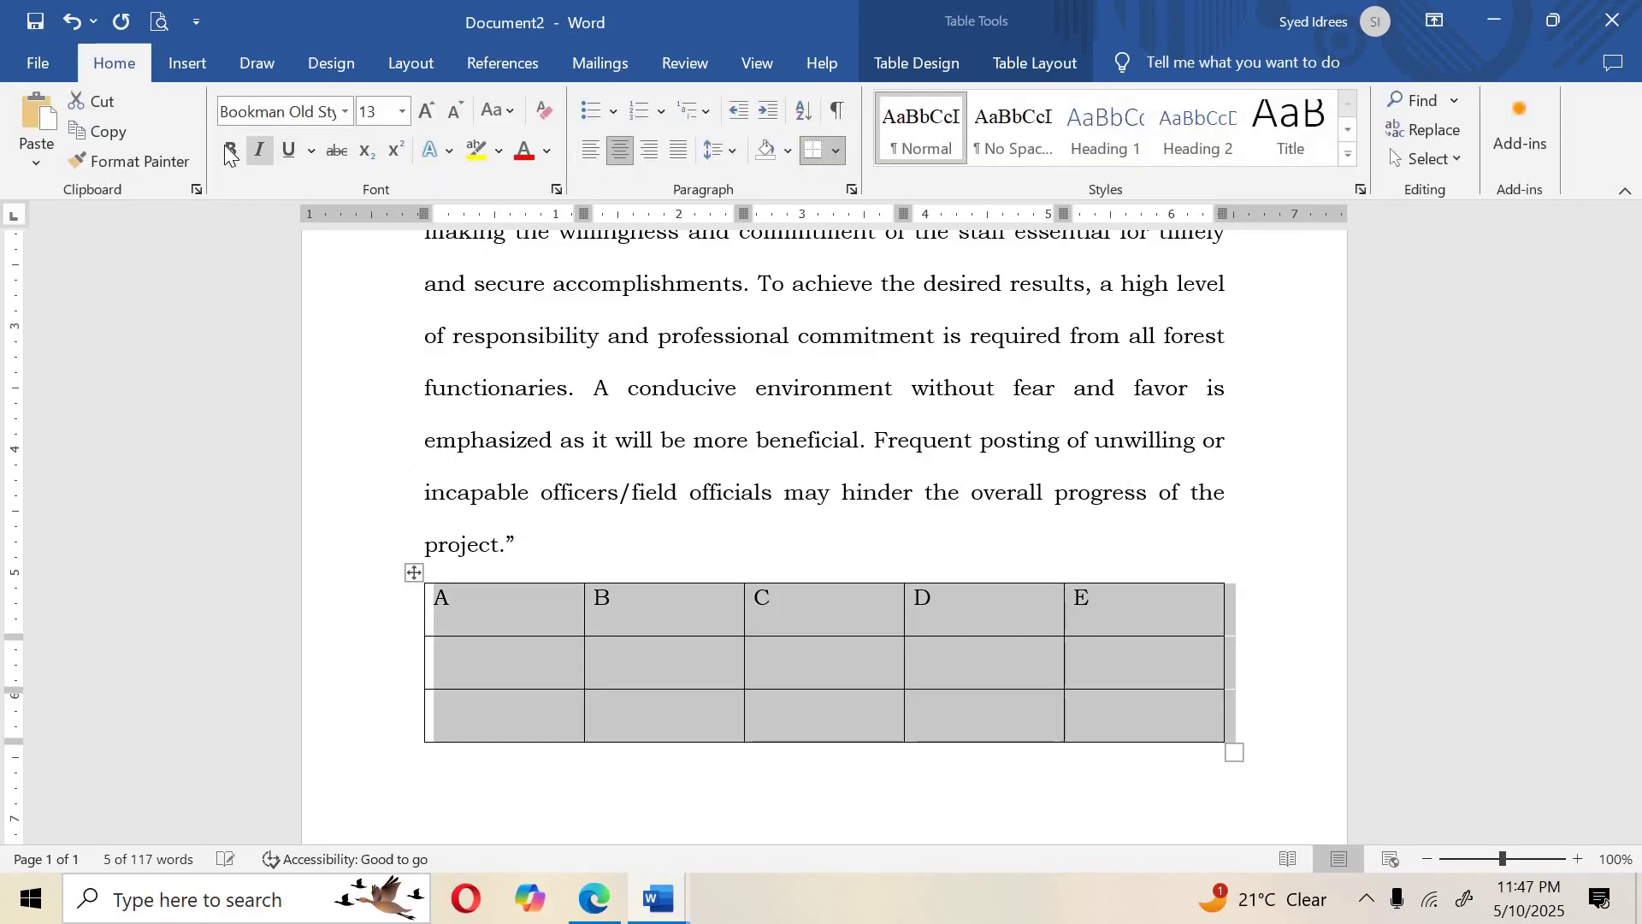
click(230, 152)
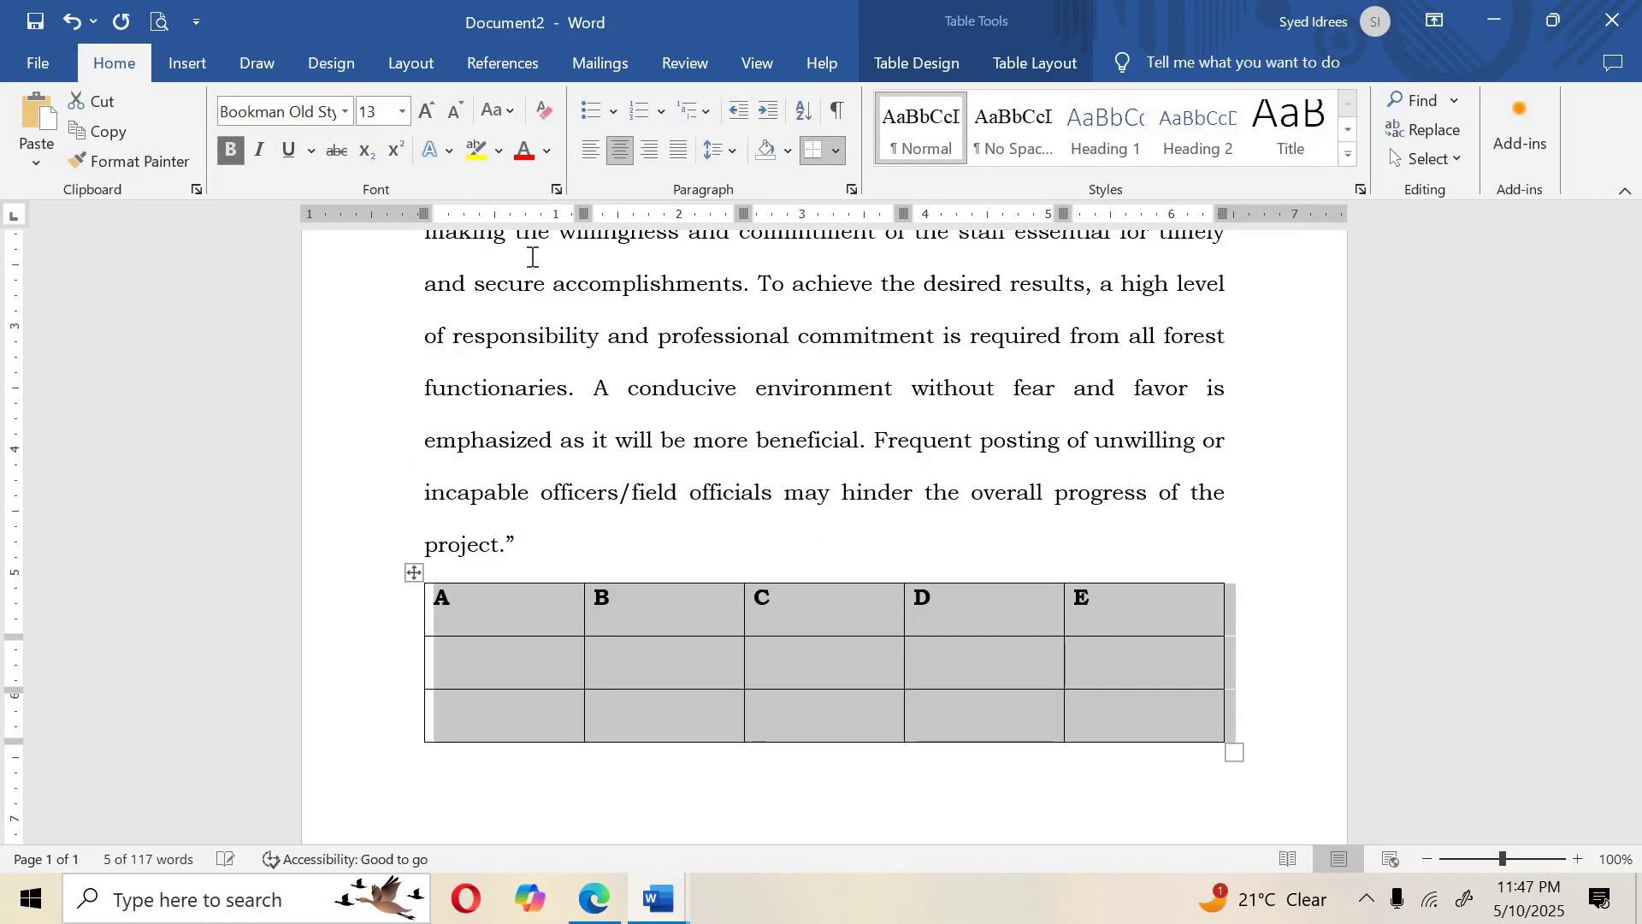
click(618, 154)
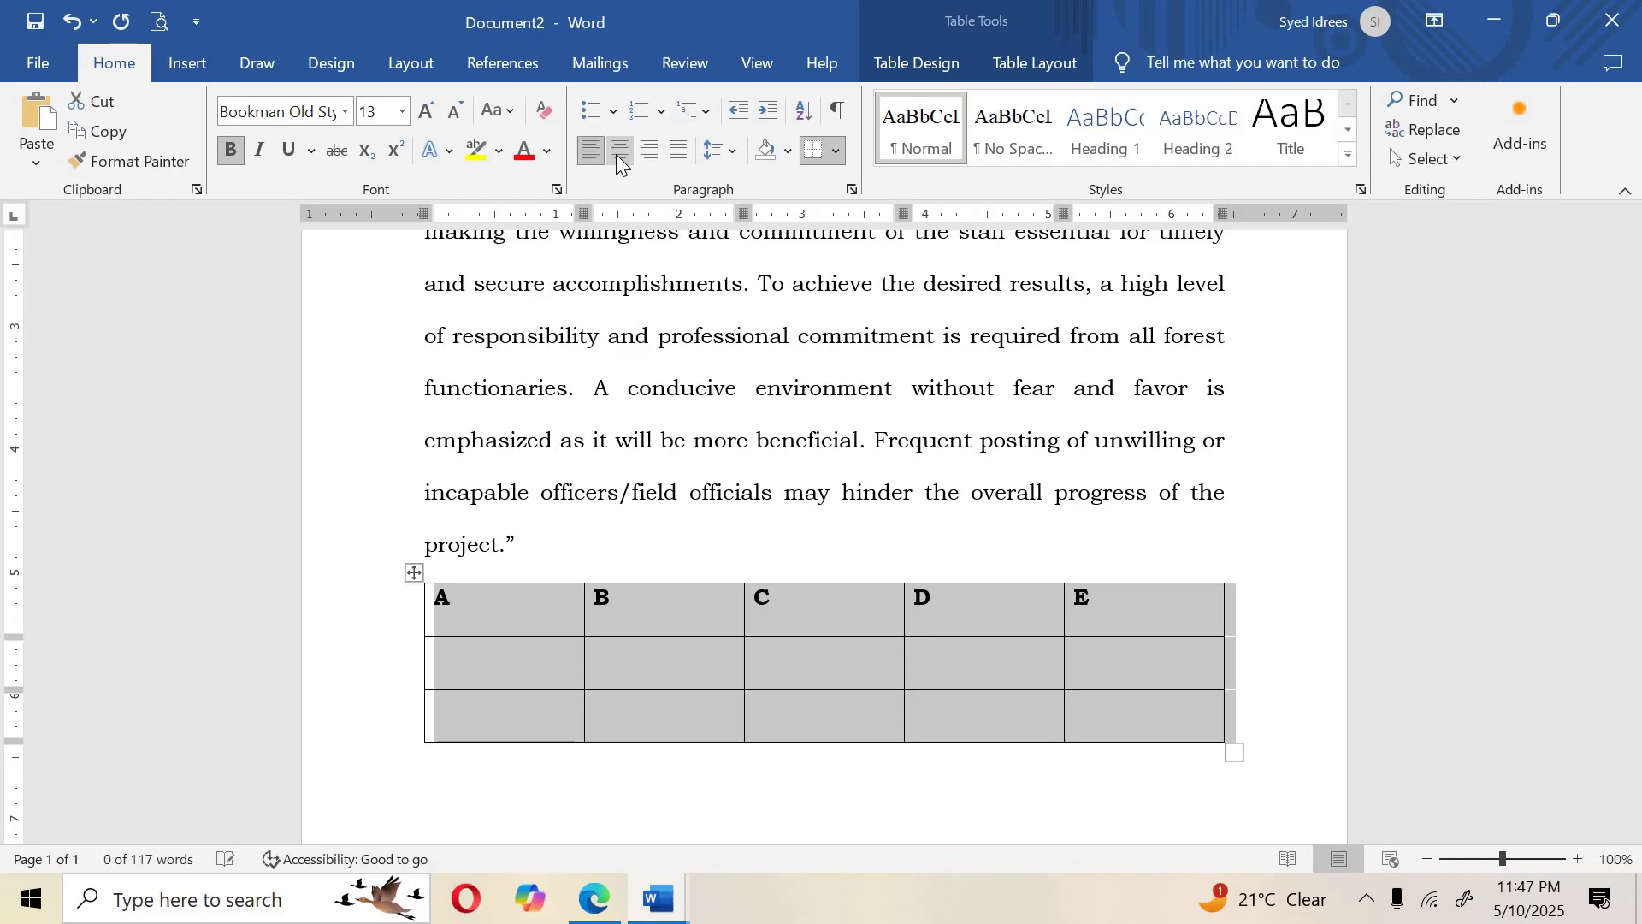
Center the headings A to E in the table's first row.
click(535, 631)
key(shift+Right)
key(shift+Right)
key(shift+Right)
key(shift+Right)
key(shift+Right)
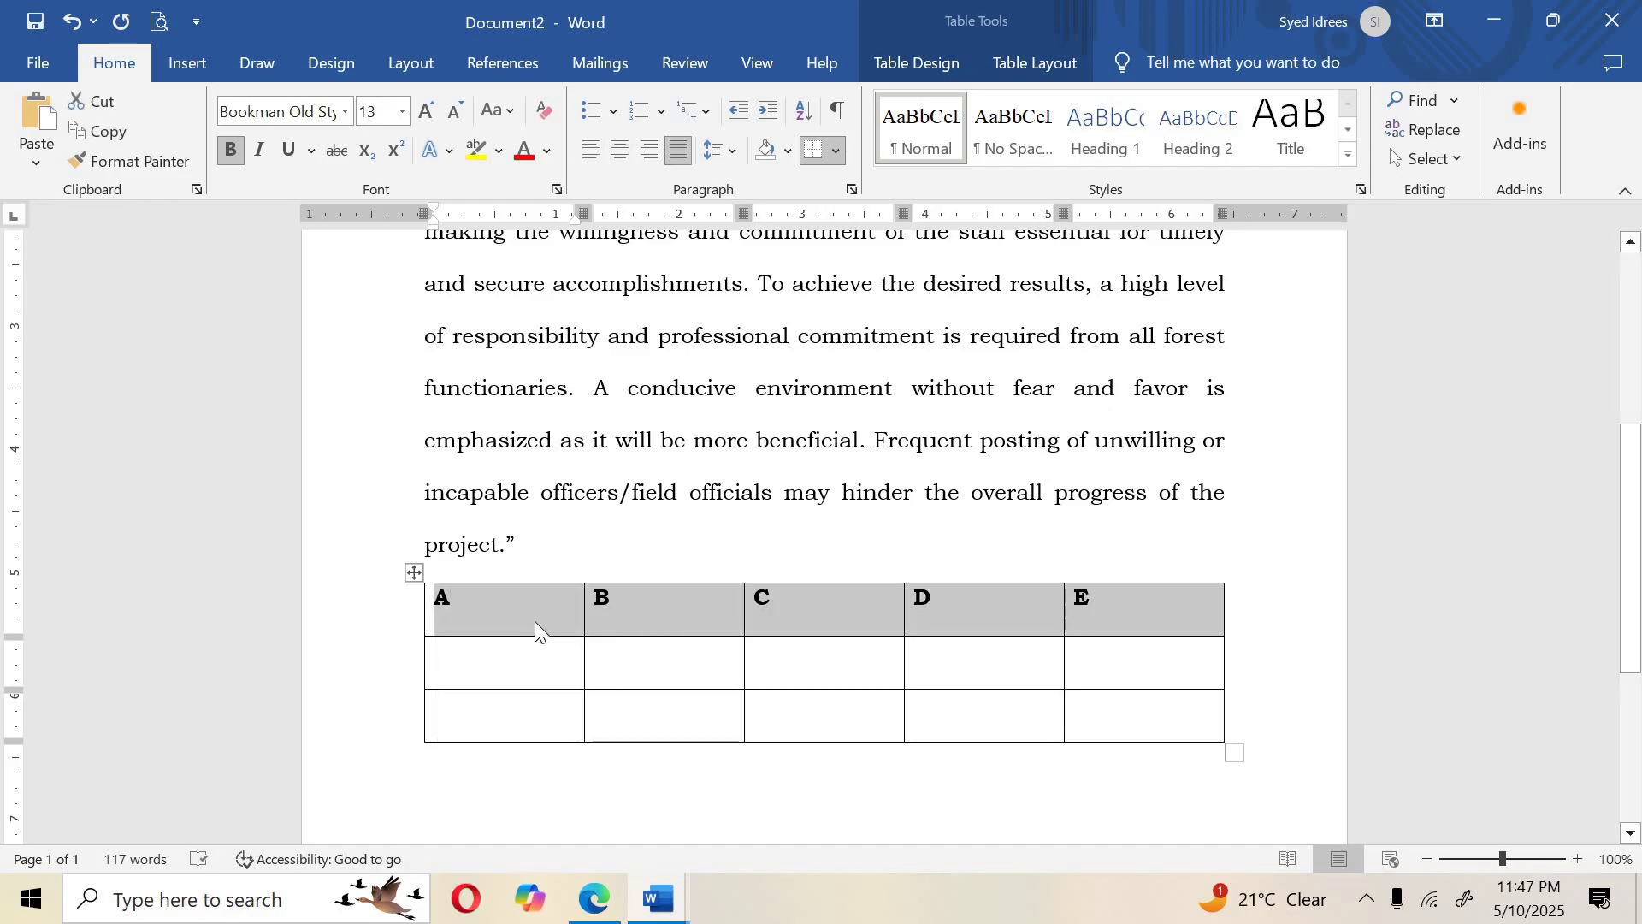
click(620, 151)
click(691, 560)
Select the whole document and look over the reply paragraph and the table from start to end.
scroll(685, 546, up, 4)
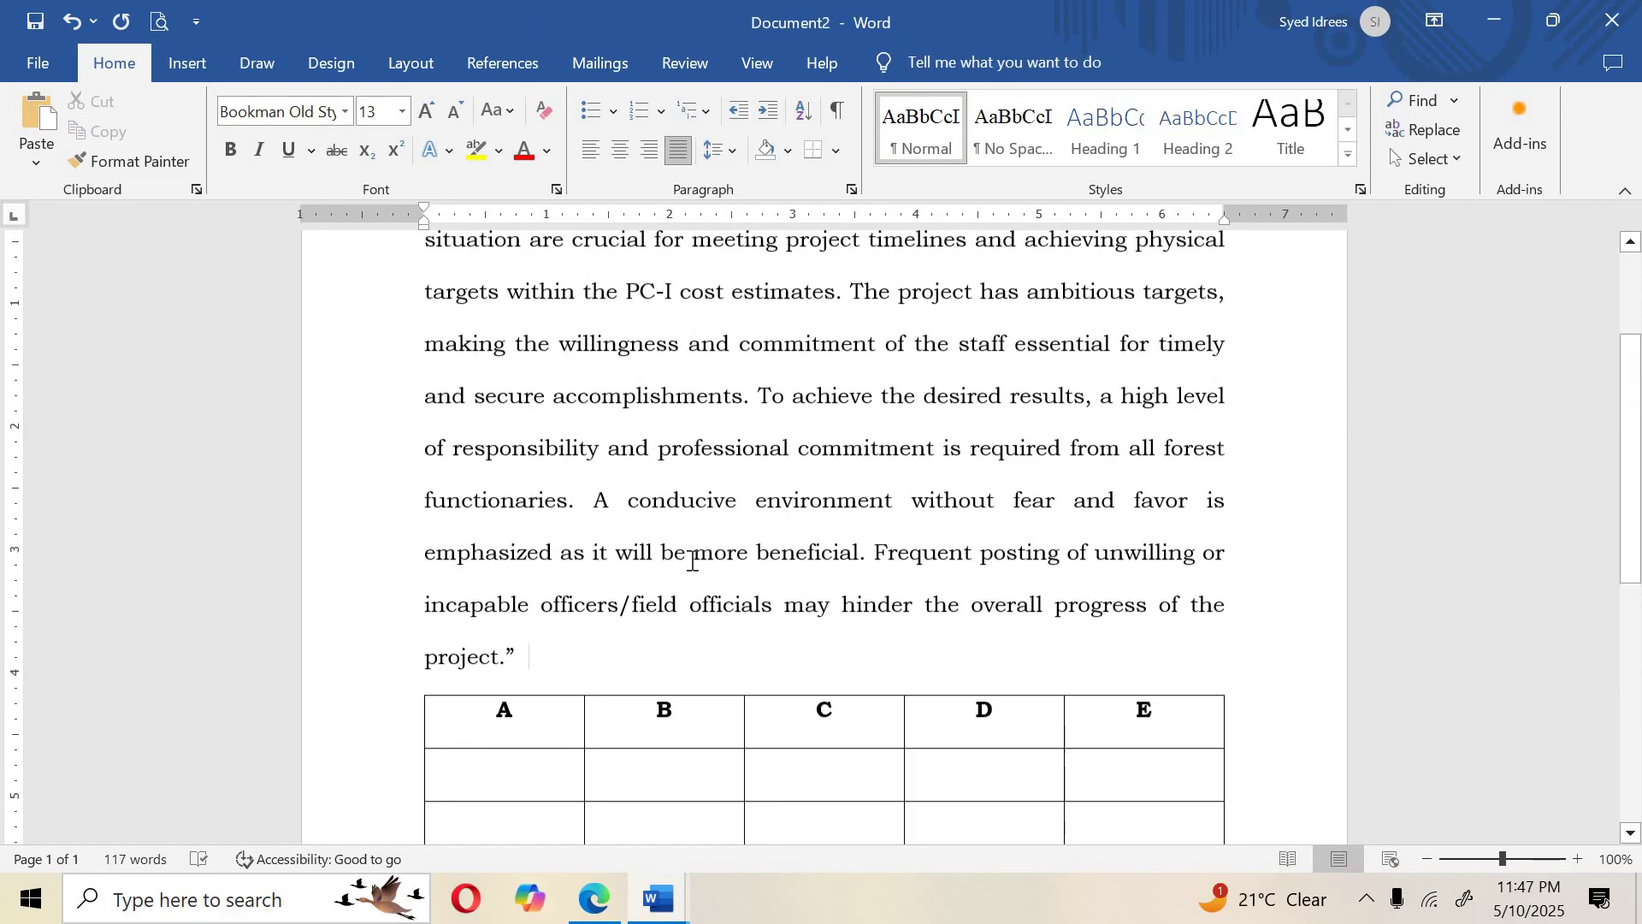
scroll(630, 484, up, 3)
scroll(630, 484, down, 3)
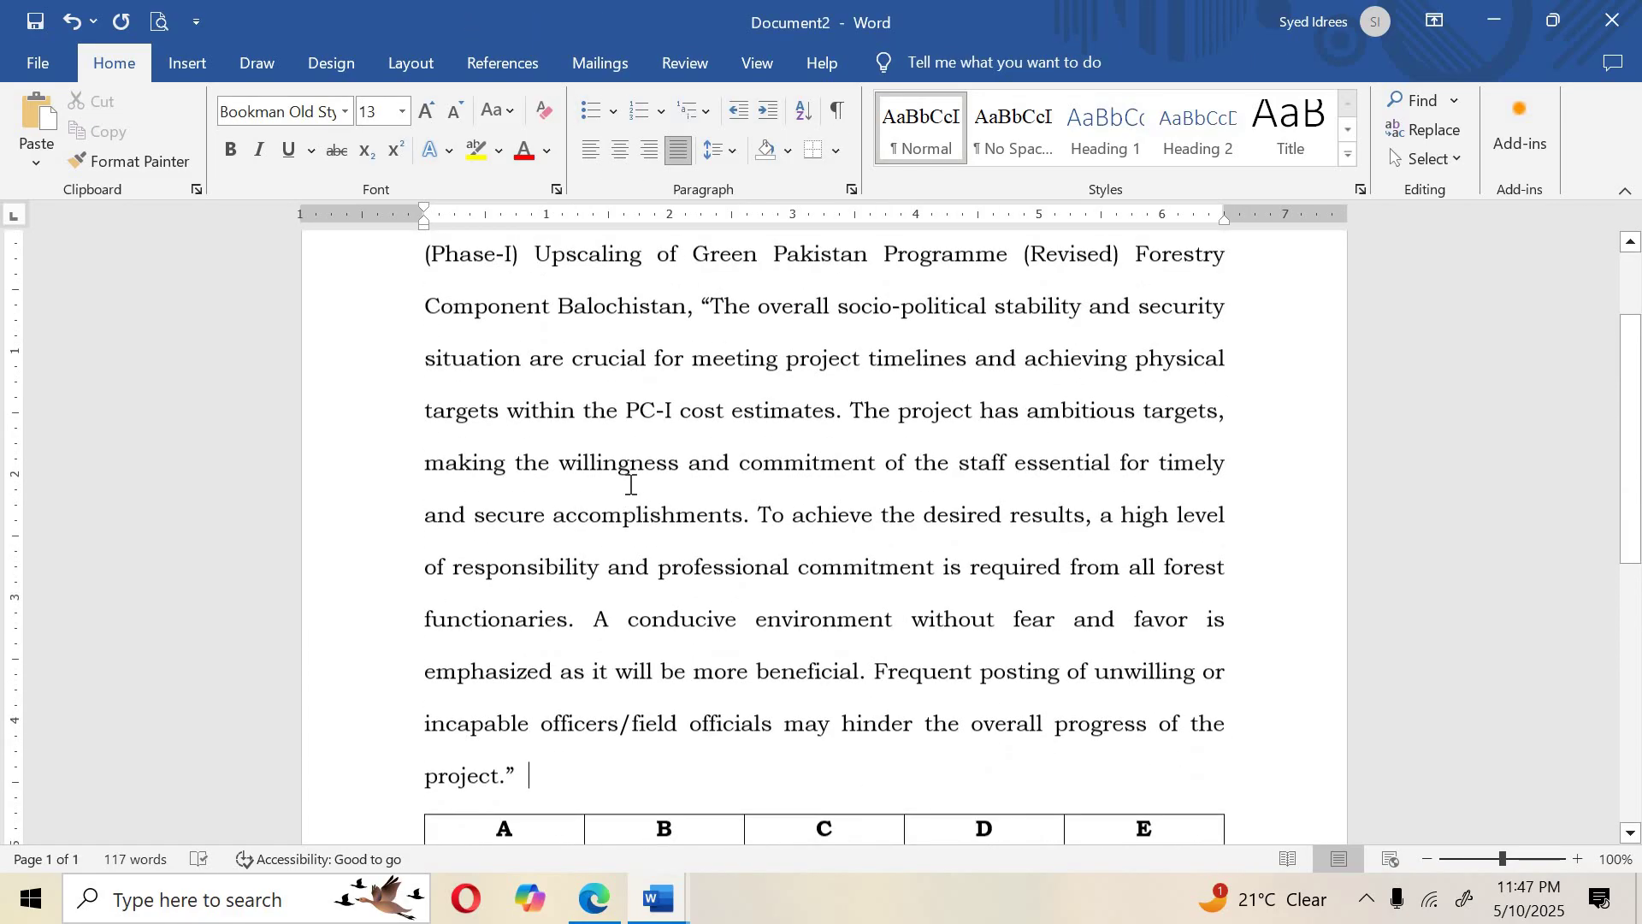
scroll(630, 484, up, 1)
key(ctrl+a)
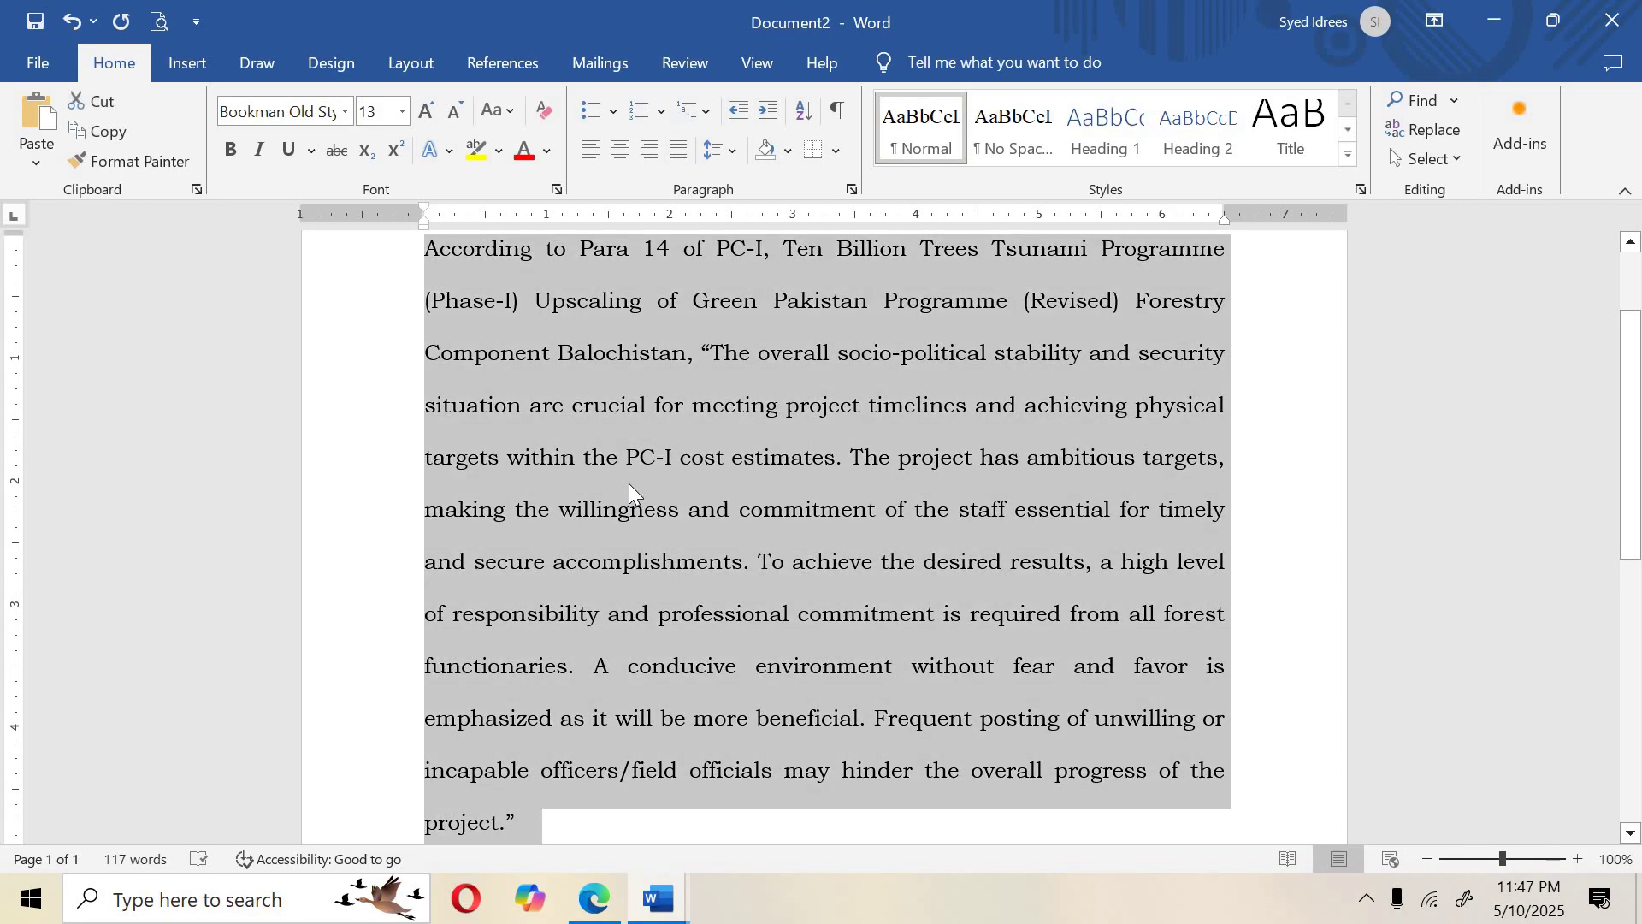
scroll(630, 540, down, 5)
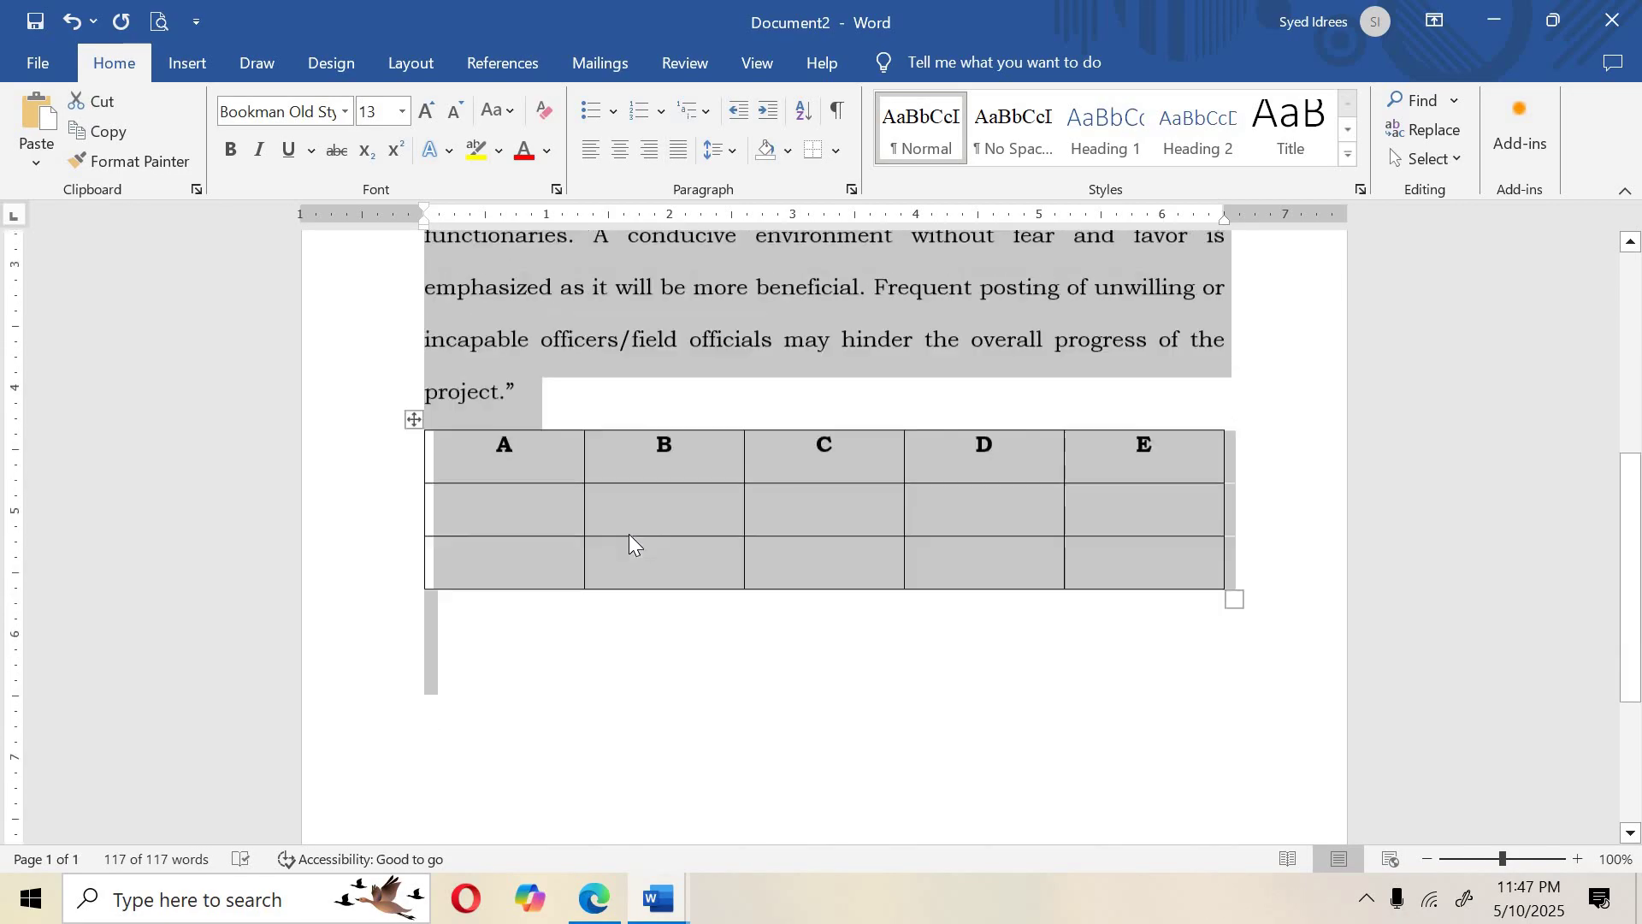
scroll(630, 540, up, 6)
scroll(630, 540, down, 7)
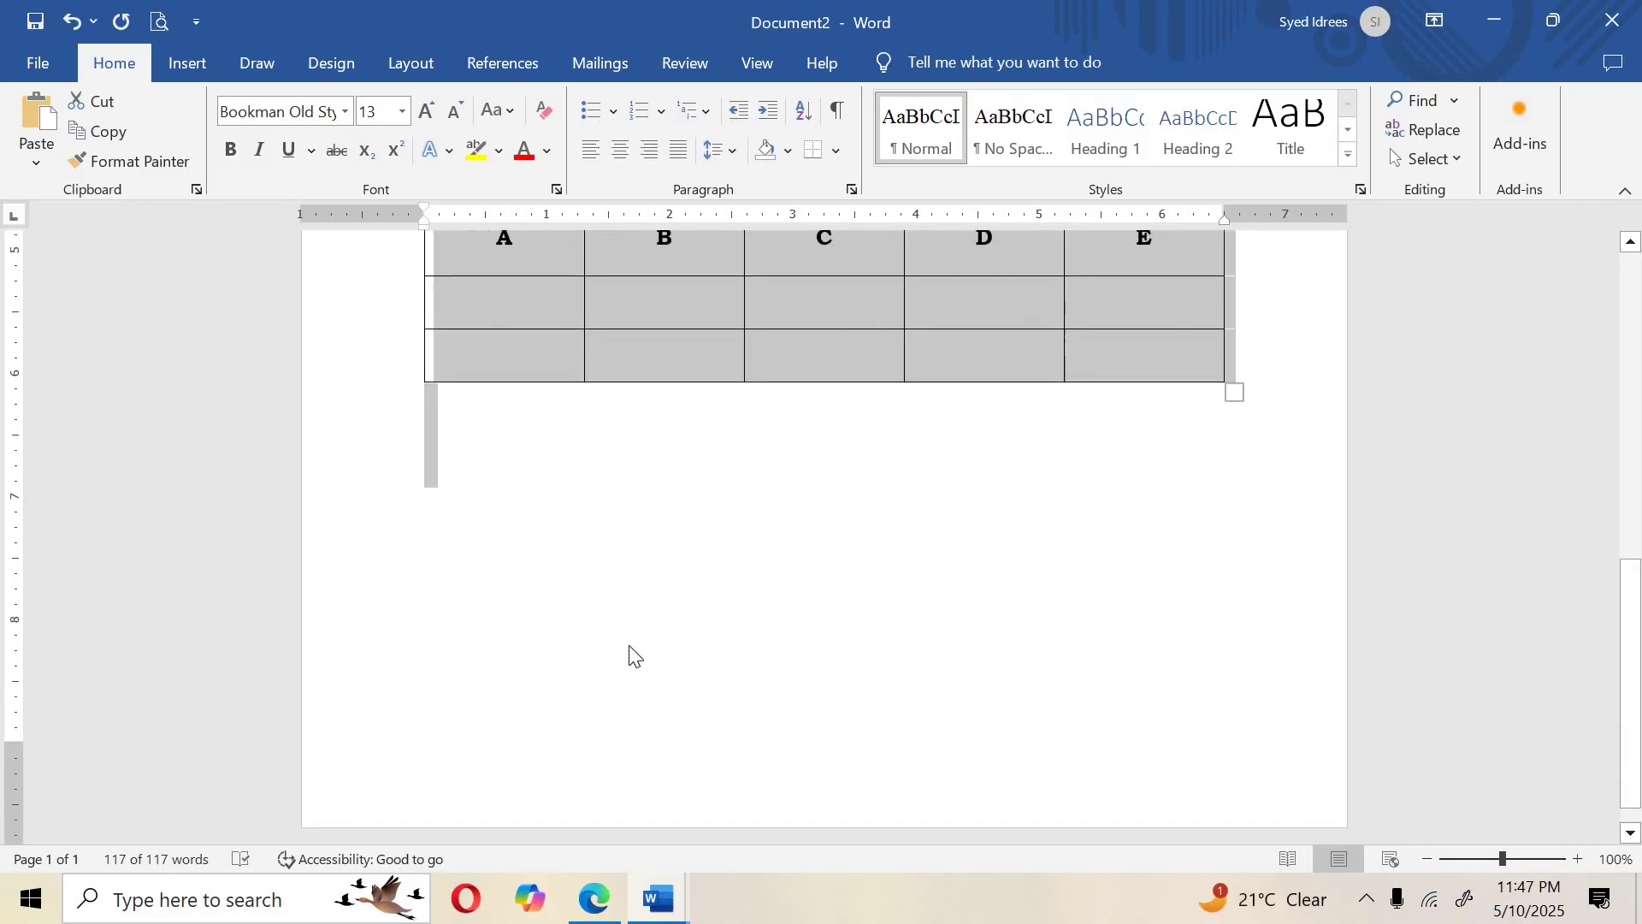
scroll(630, 656, up, 5)
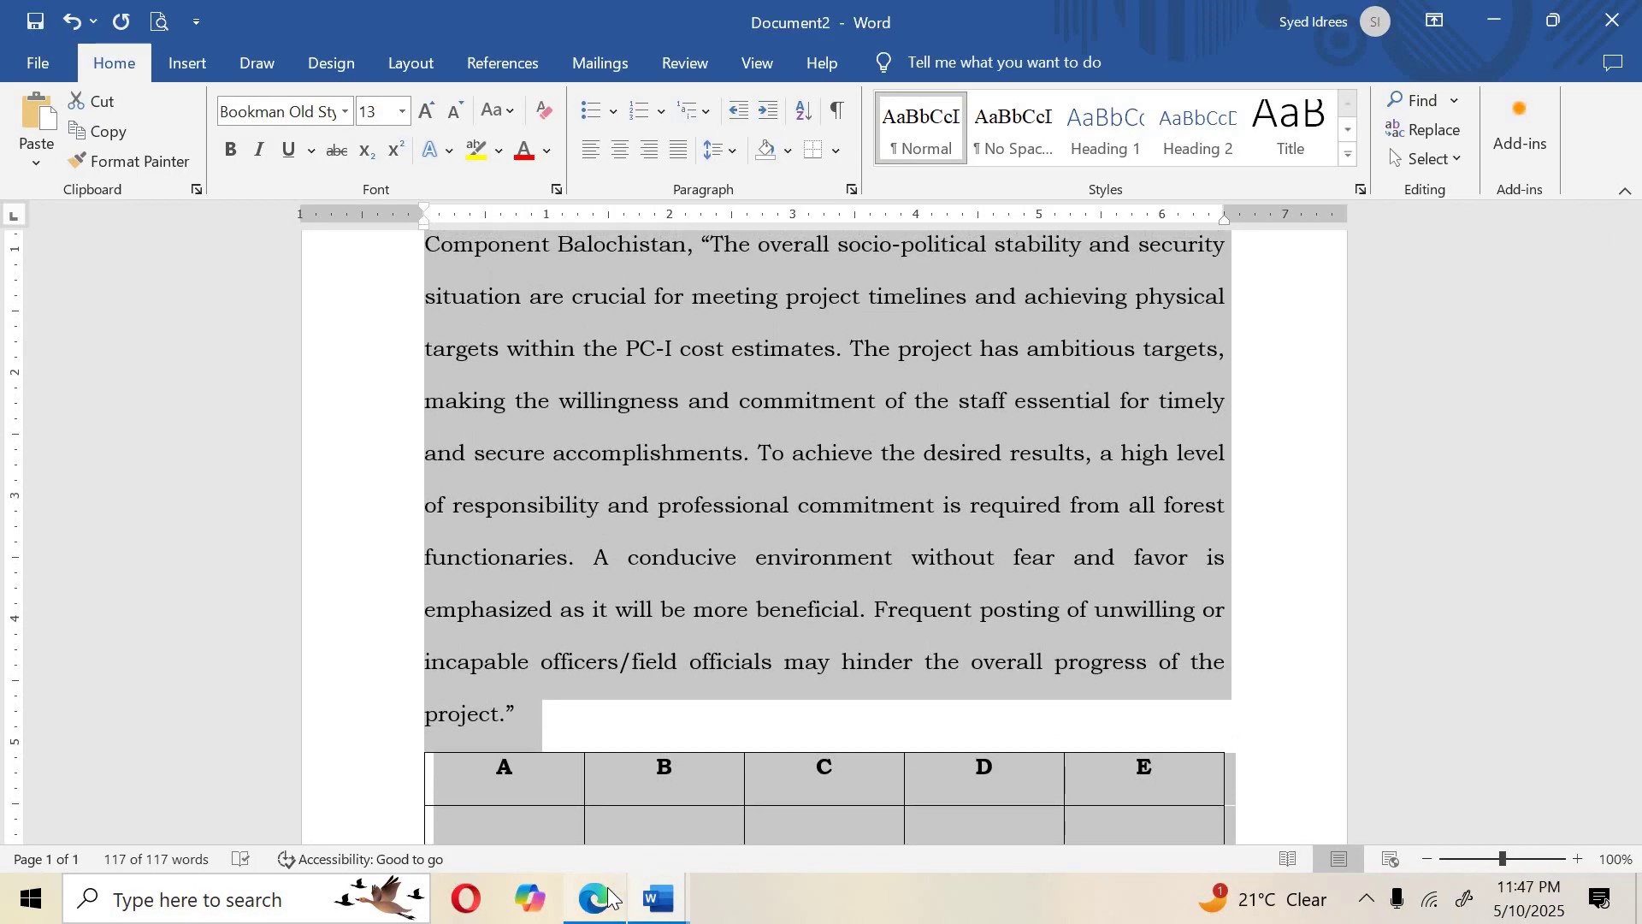
Return to Document2 in Word and copy its entire content, both the reply paragraph and the table.
click(596, 898)
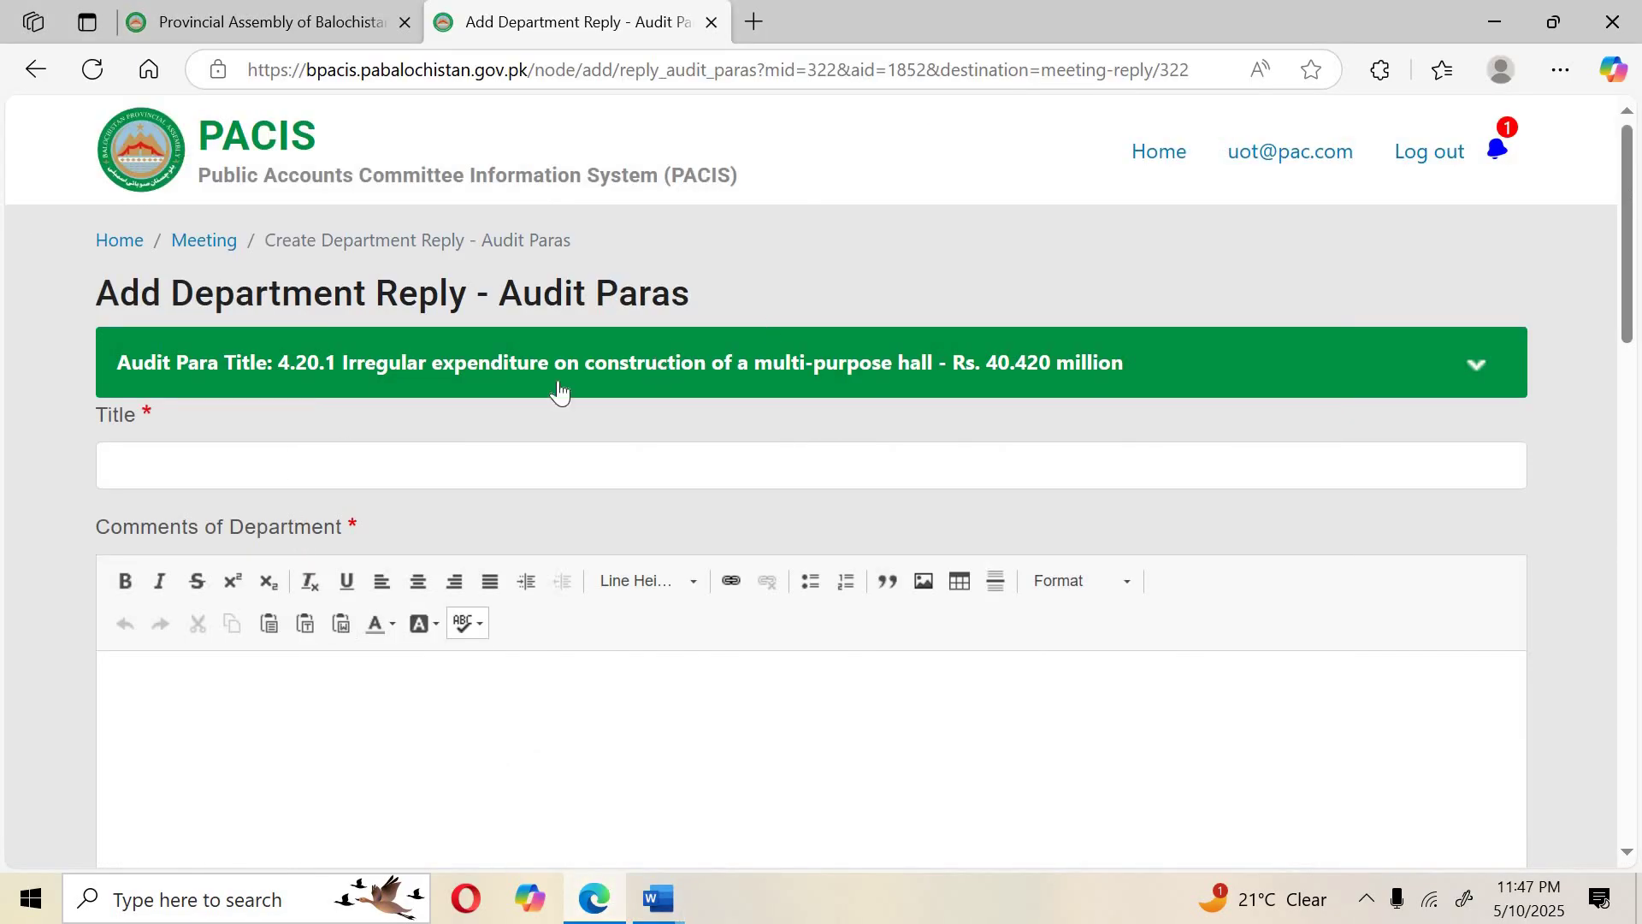
click(674, 917)
mouse_move(919, 808)
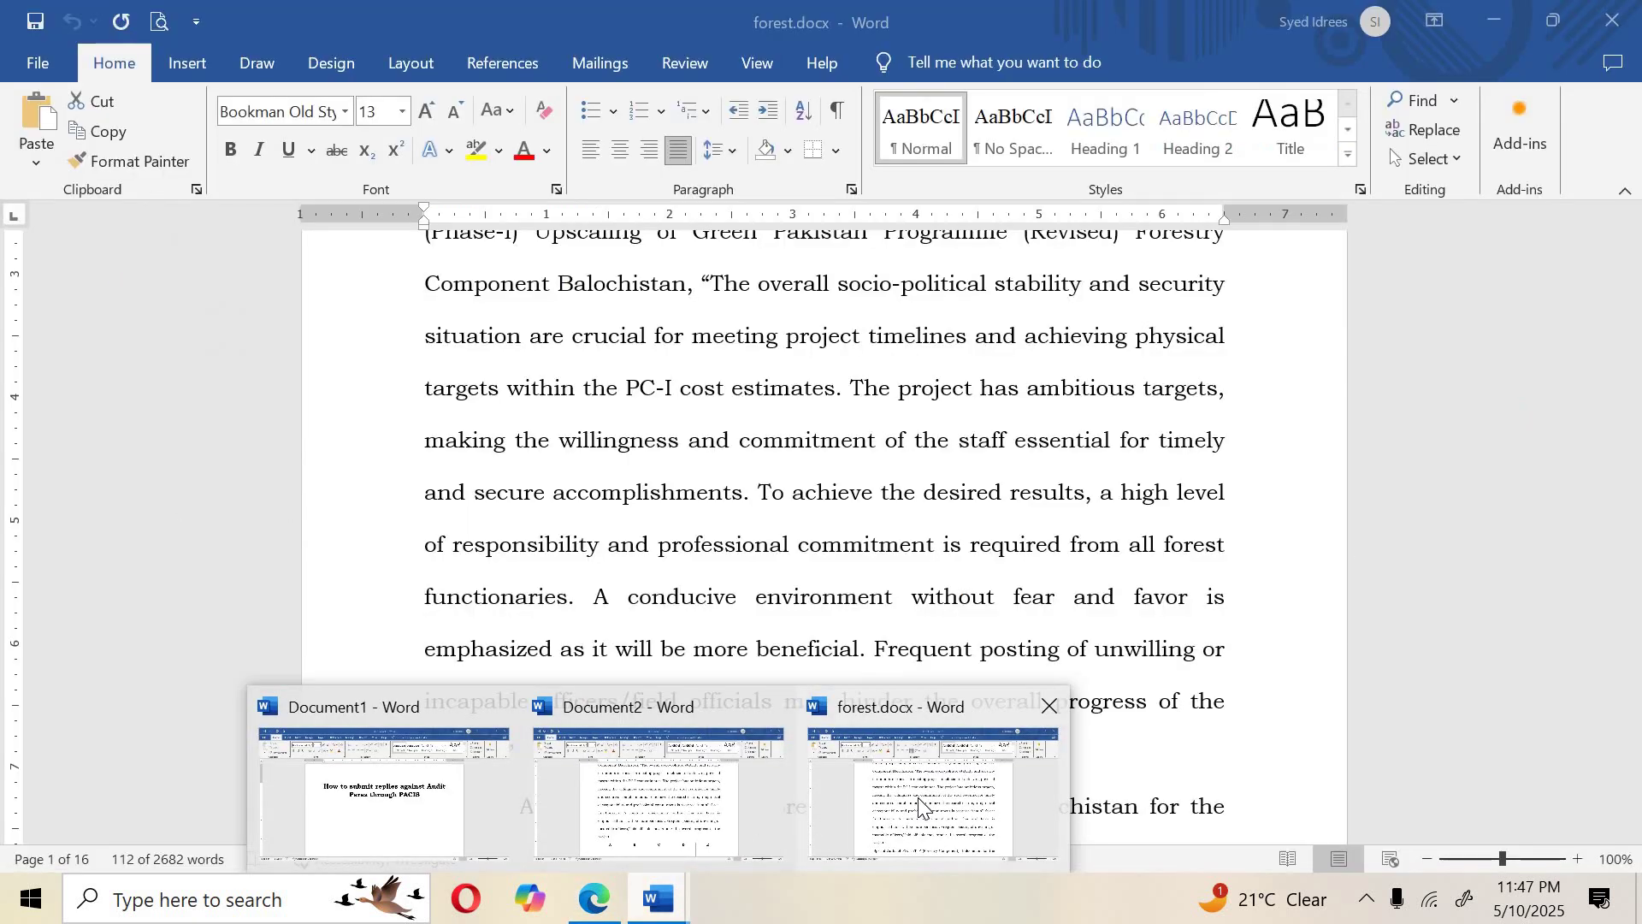
click(721, 794)
key(ctrl+a)
key(ctrl+c)
scroll(676, 511, up, 3)
scroll(675, 511, down, 8)
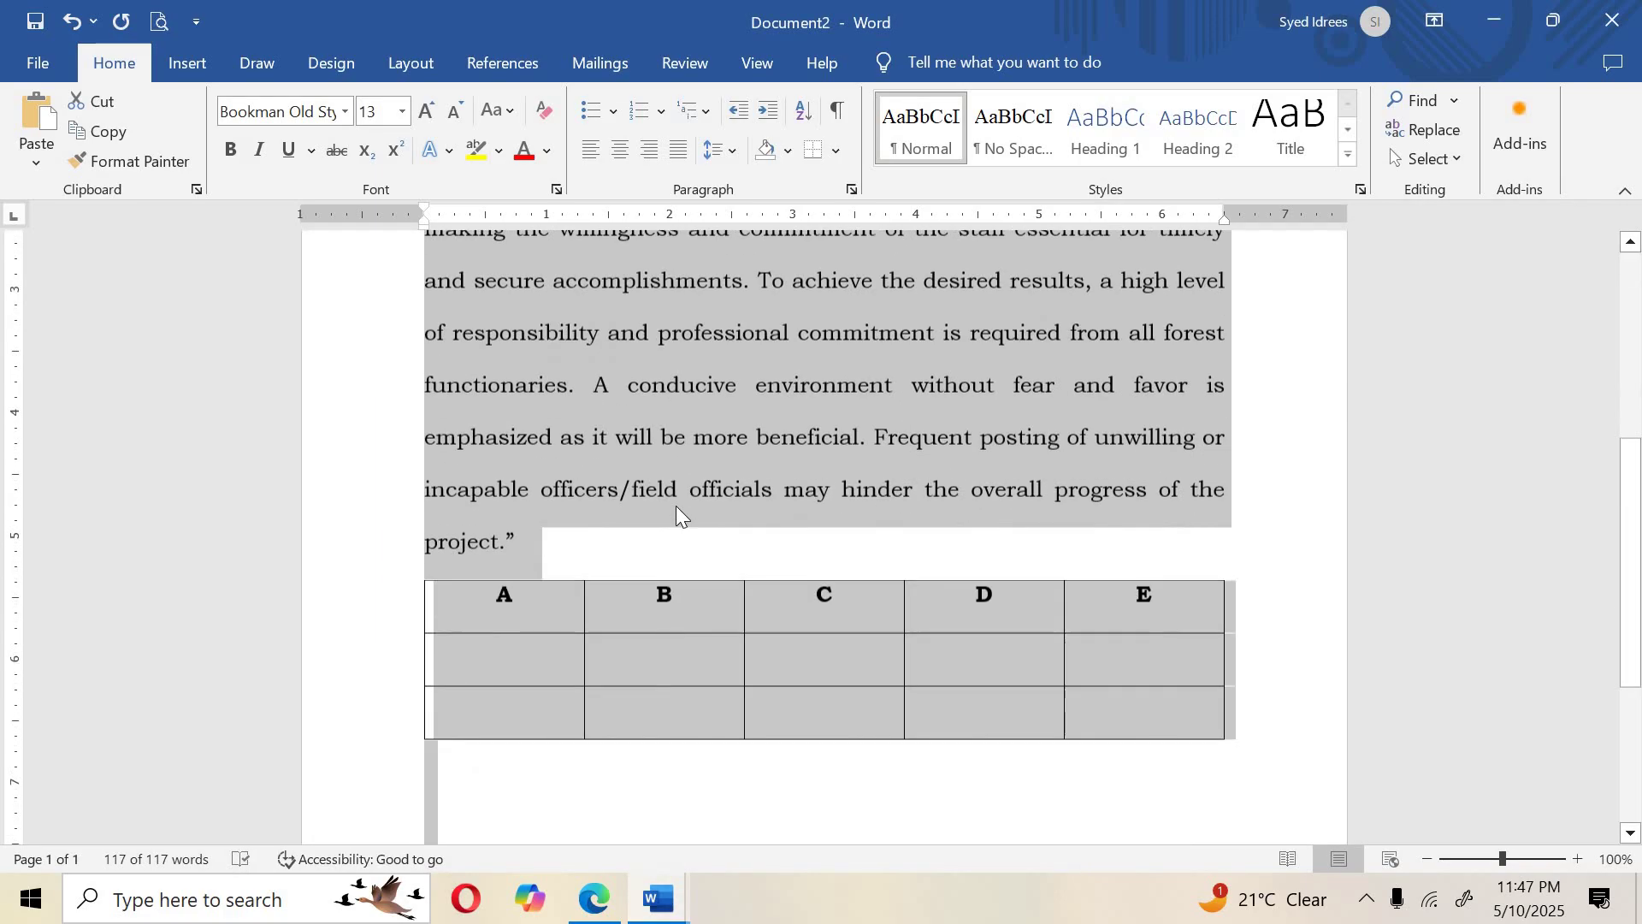
scroll(675, 512, up, 5)
scroll(675, 506, up, 3)
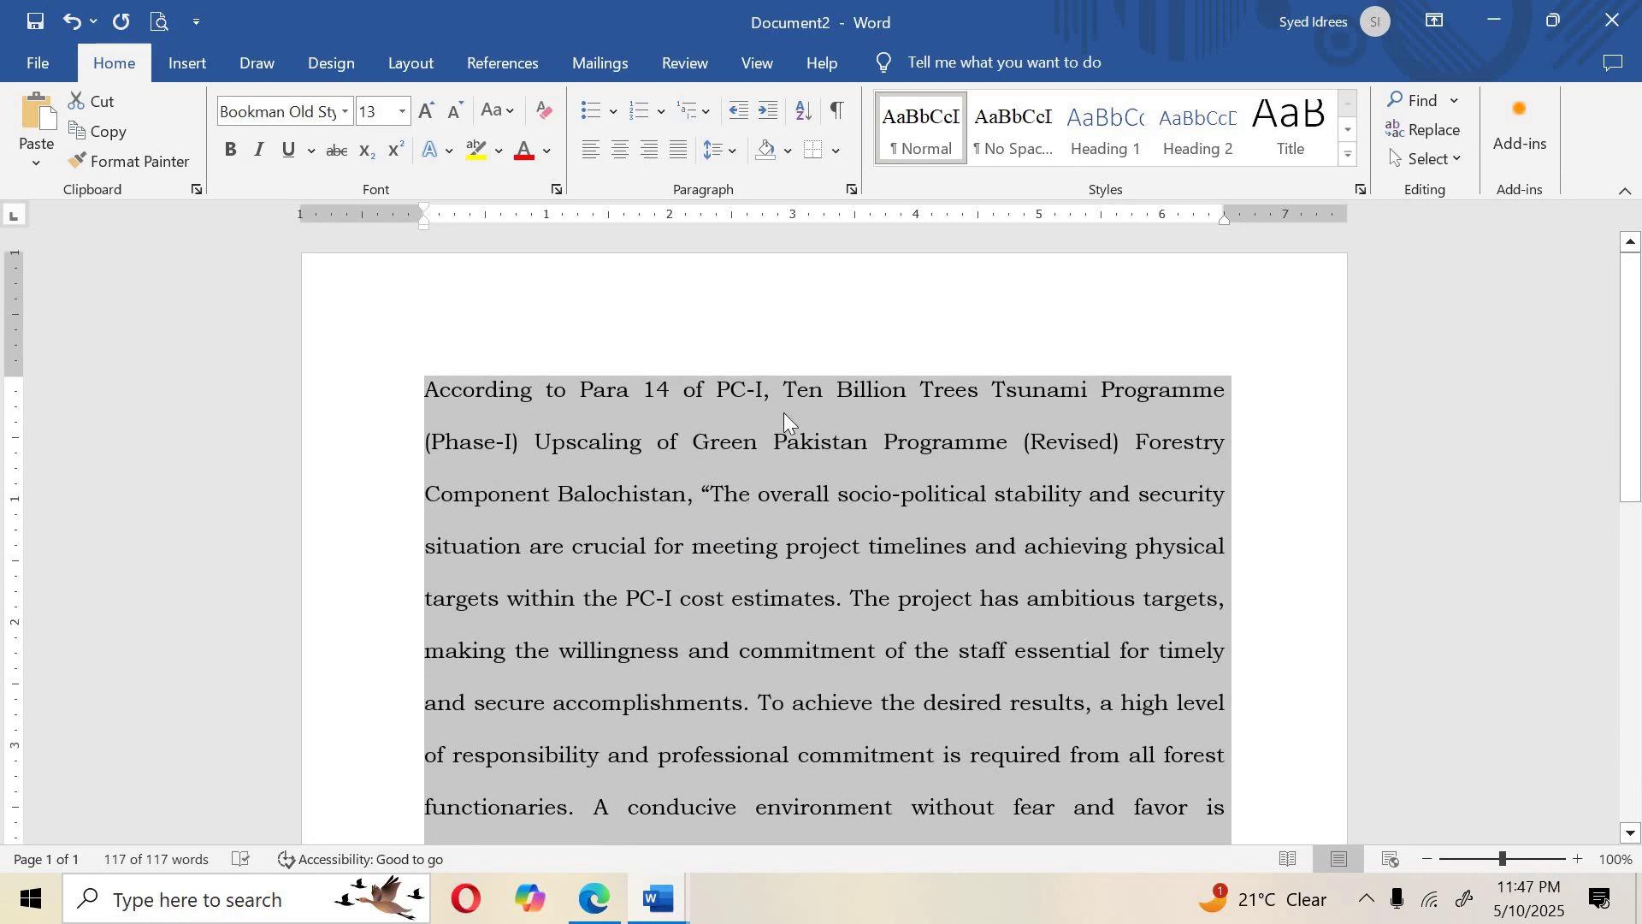
scroll(664, 613, down, 5)
scroll(664, 613, up, 3)
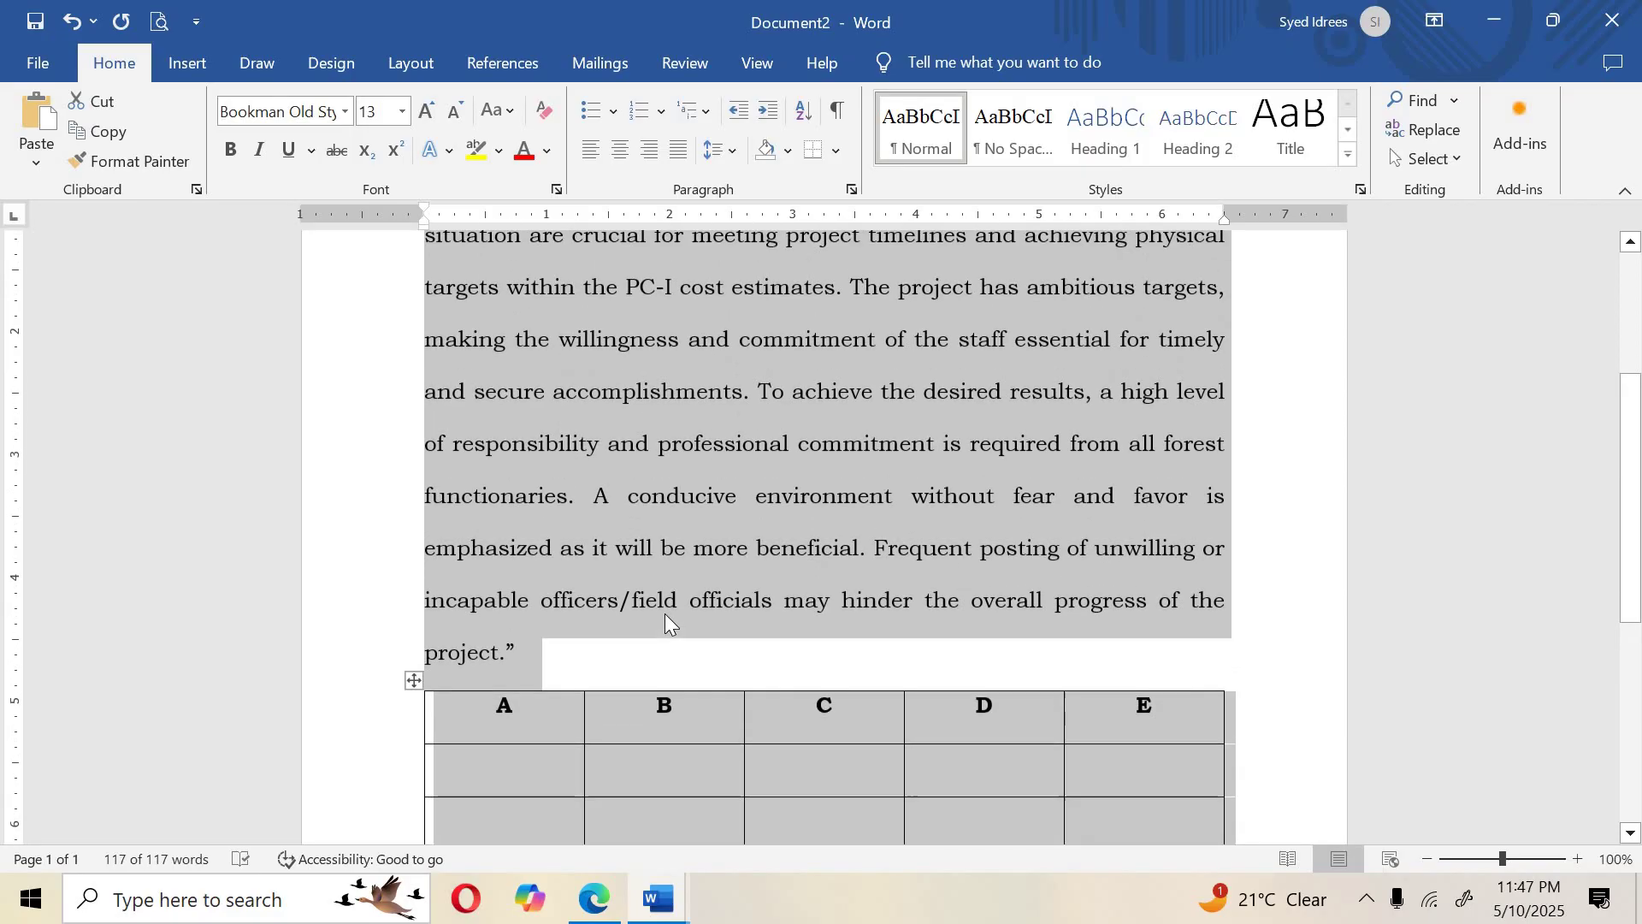
Switch to the PACIS reply form in Edge and enter "Departmental Reply" as the title.
click(595, 898)
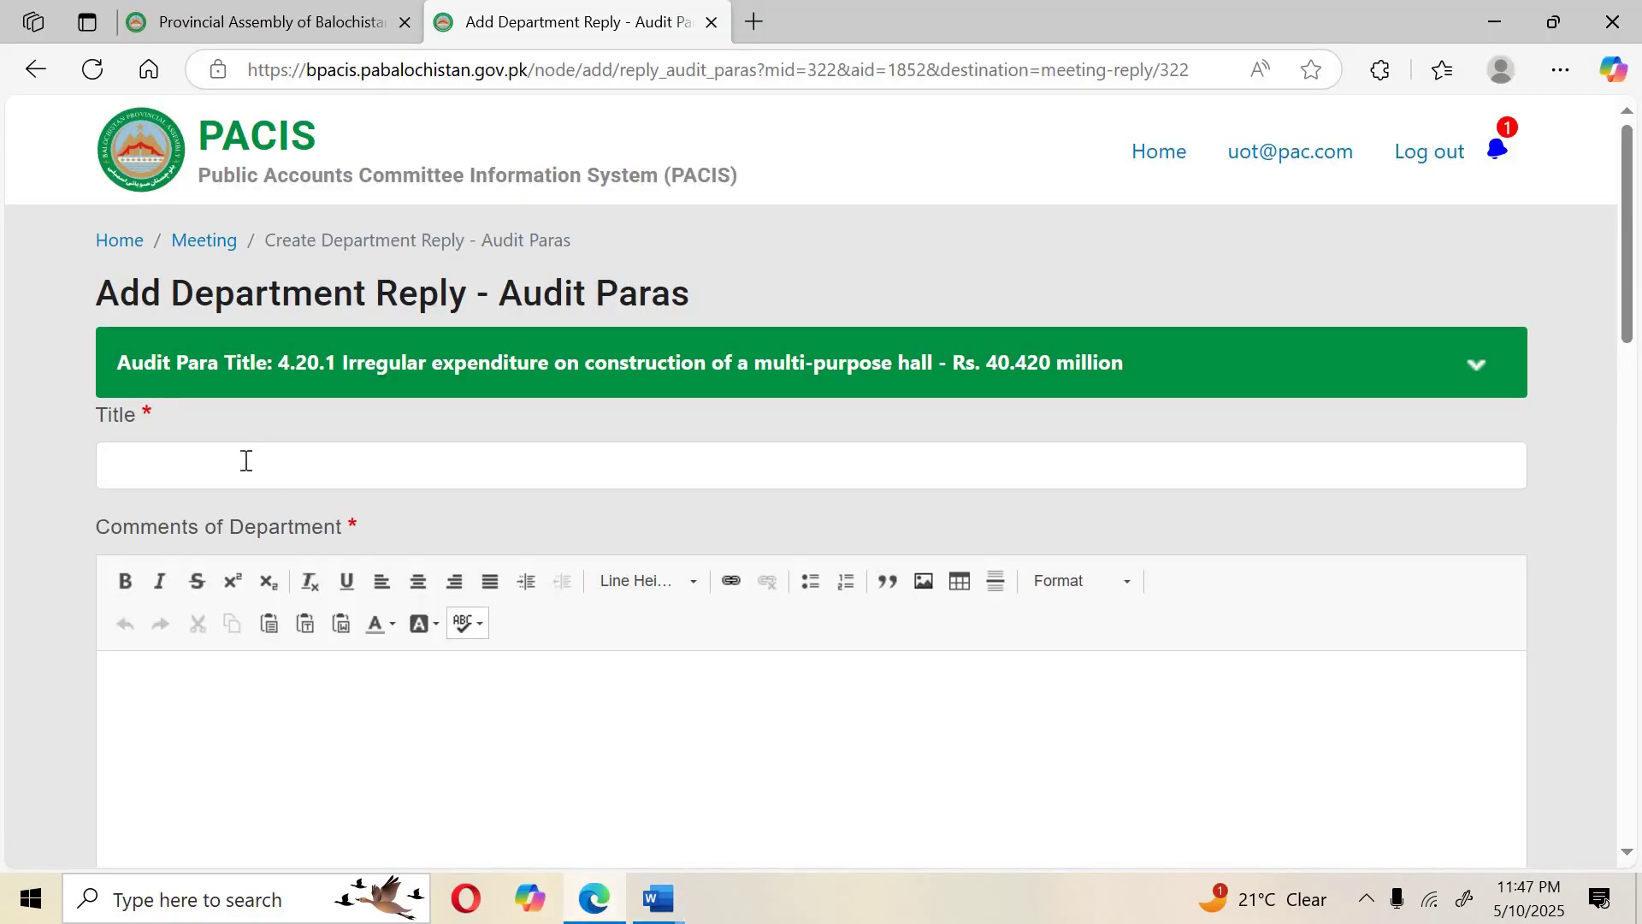
click(247, 480)
text(Departmental Reply)
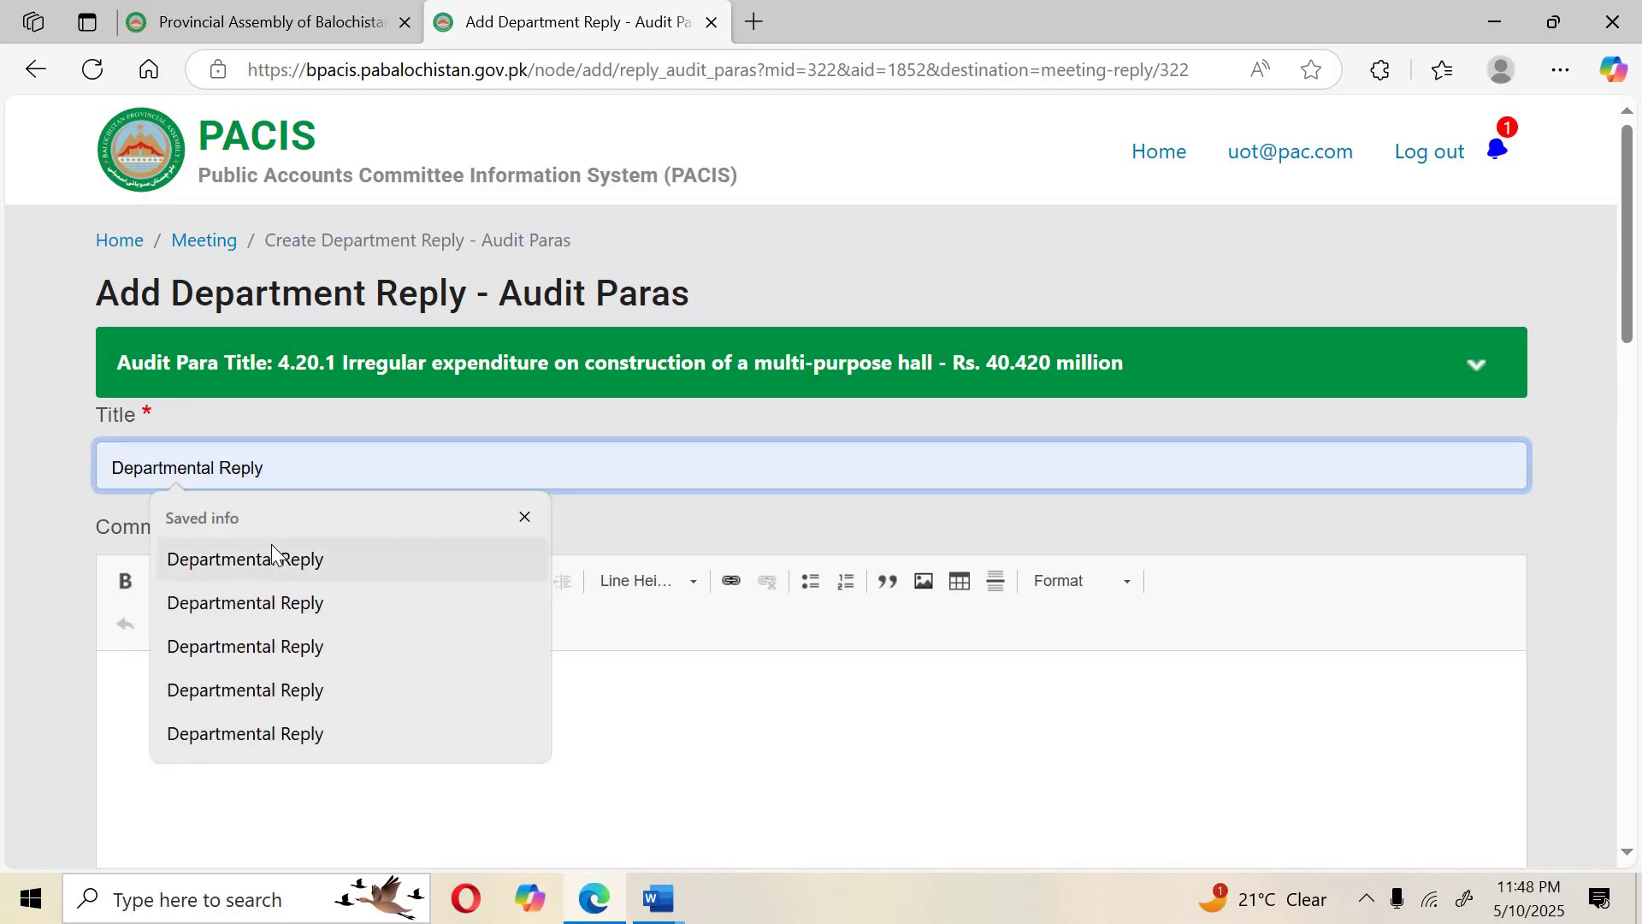
click(270, 548)
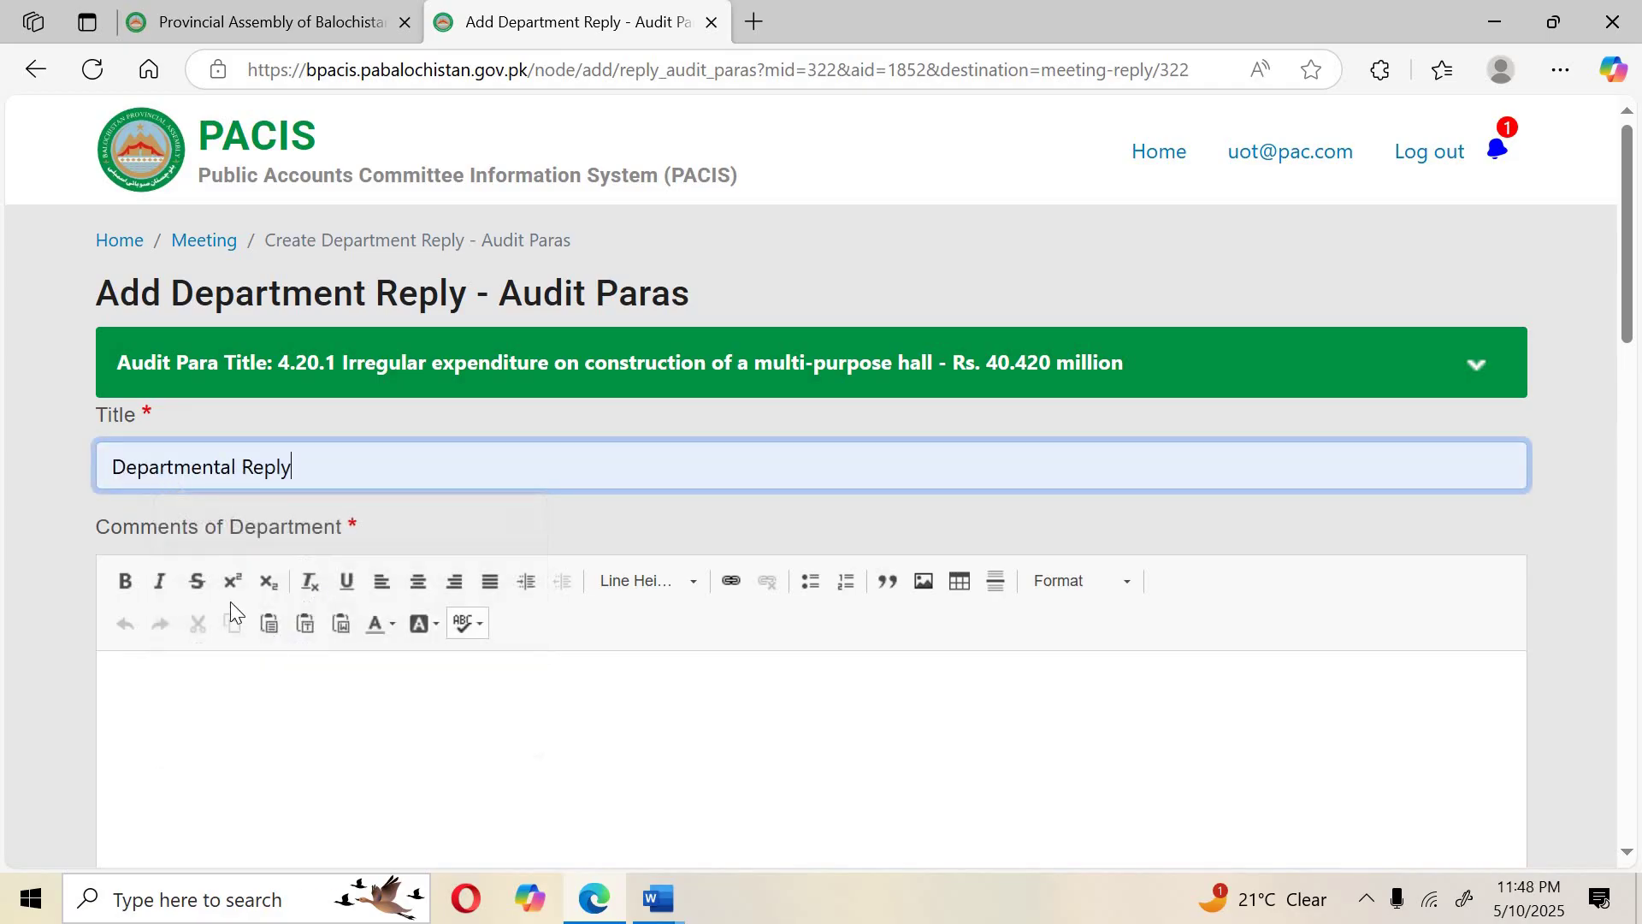
Paste the copied reply paragraph and table into the Comments of Department field.
click(171, 691)
scroll(172, 690, down, 2)
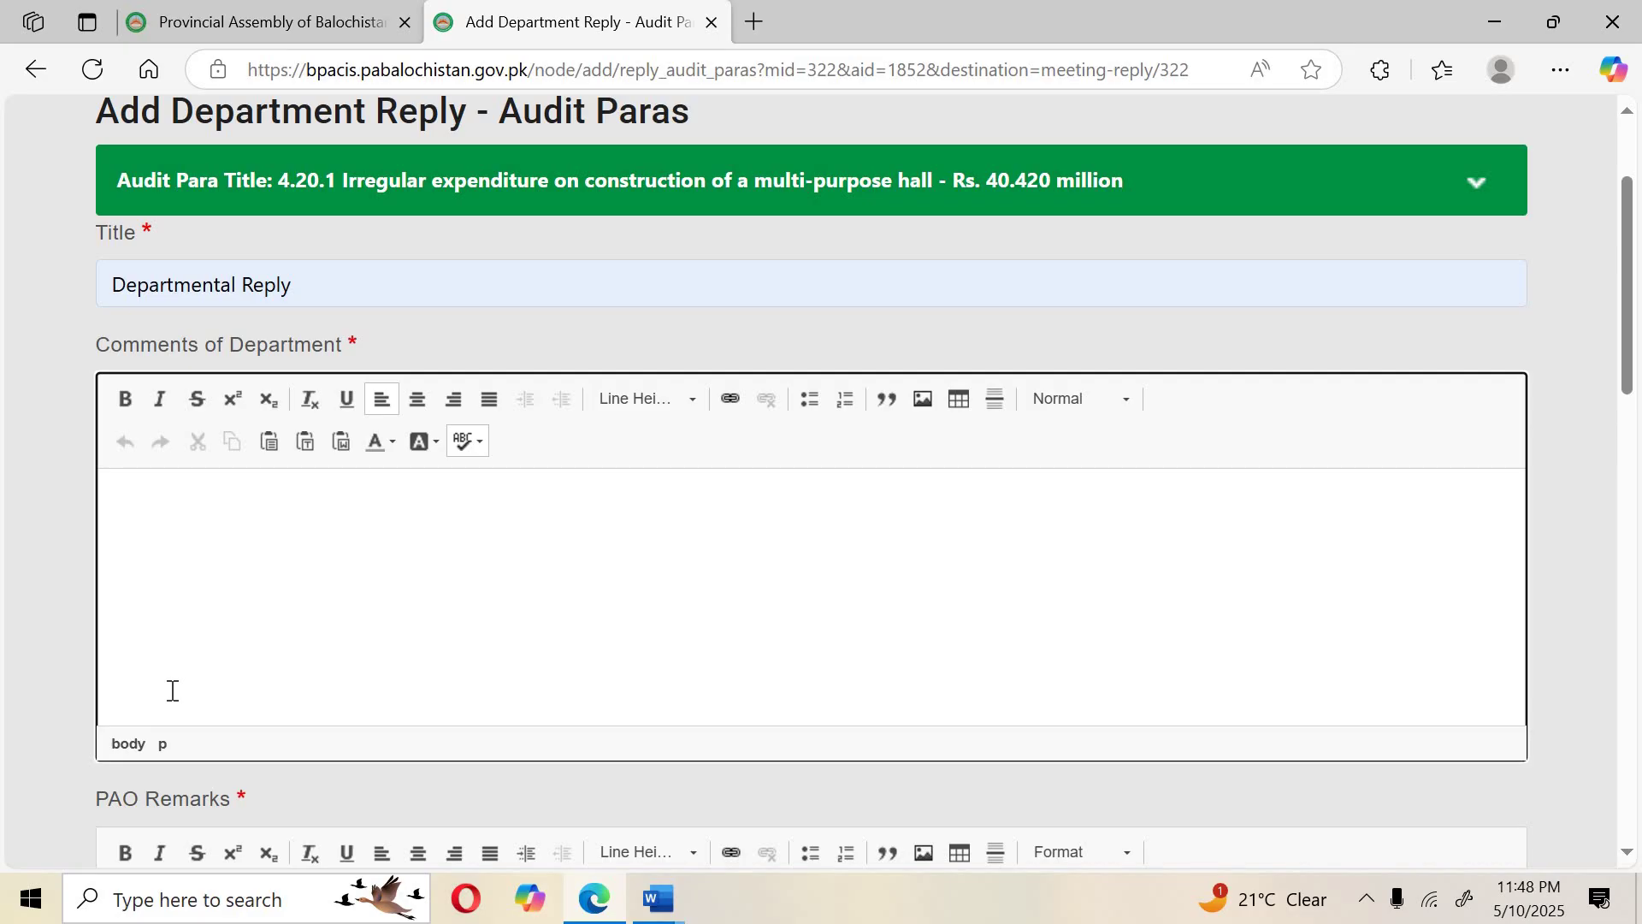
key(ctrl+v)
click(945, 233)
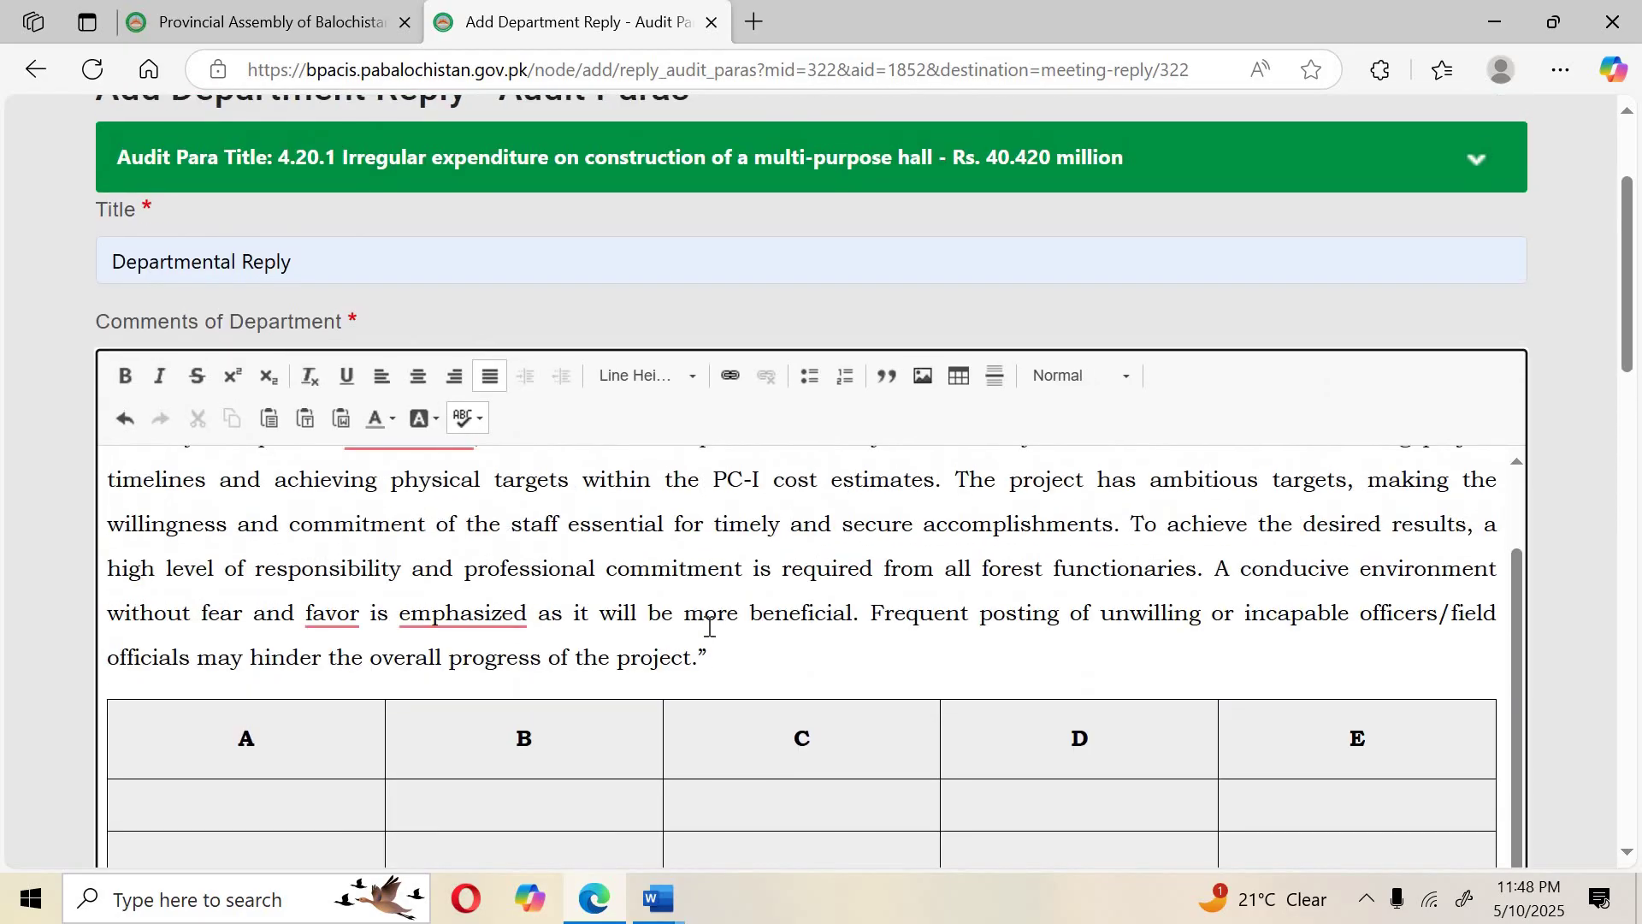
Remove the empty line below the pasted table in Comments of Department.
scroll(718, 633, up, 1)
scroll(710, 626, up, 1)
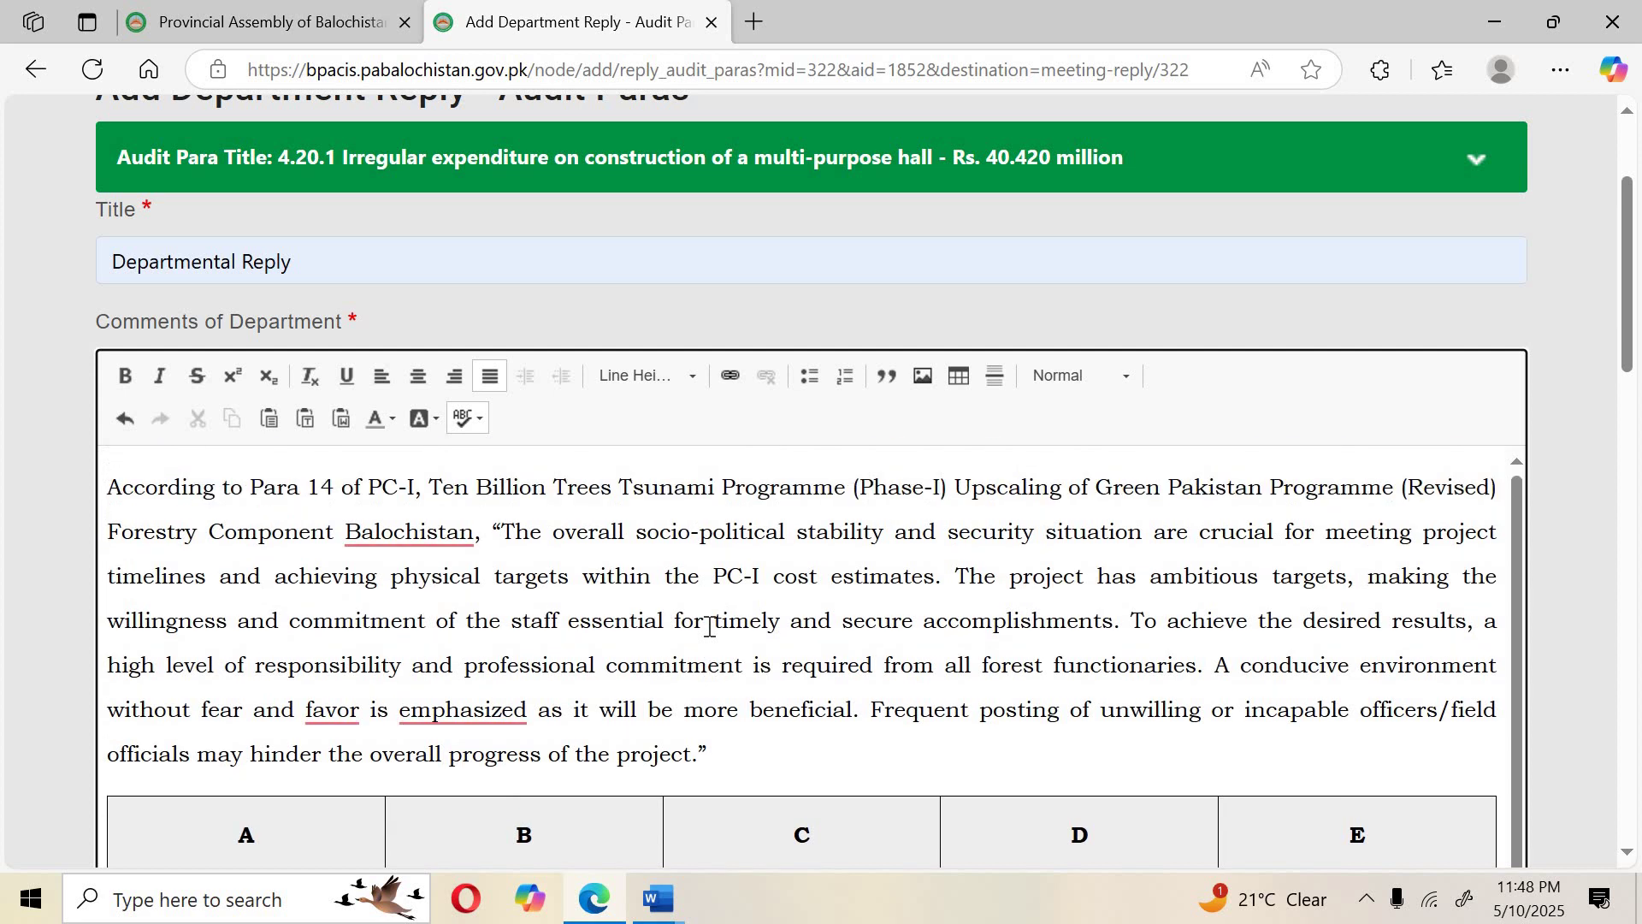
scroll(710, 627, down, 5)
click(623, 651)
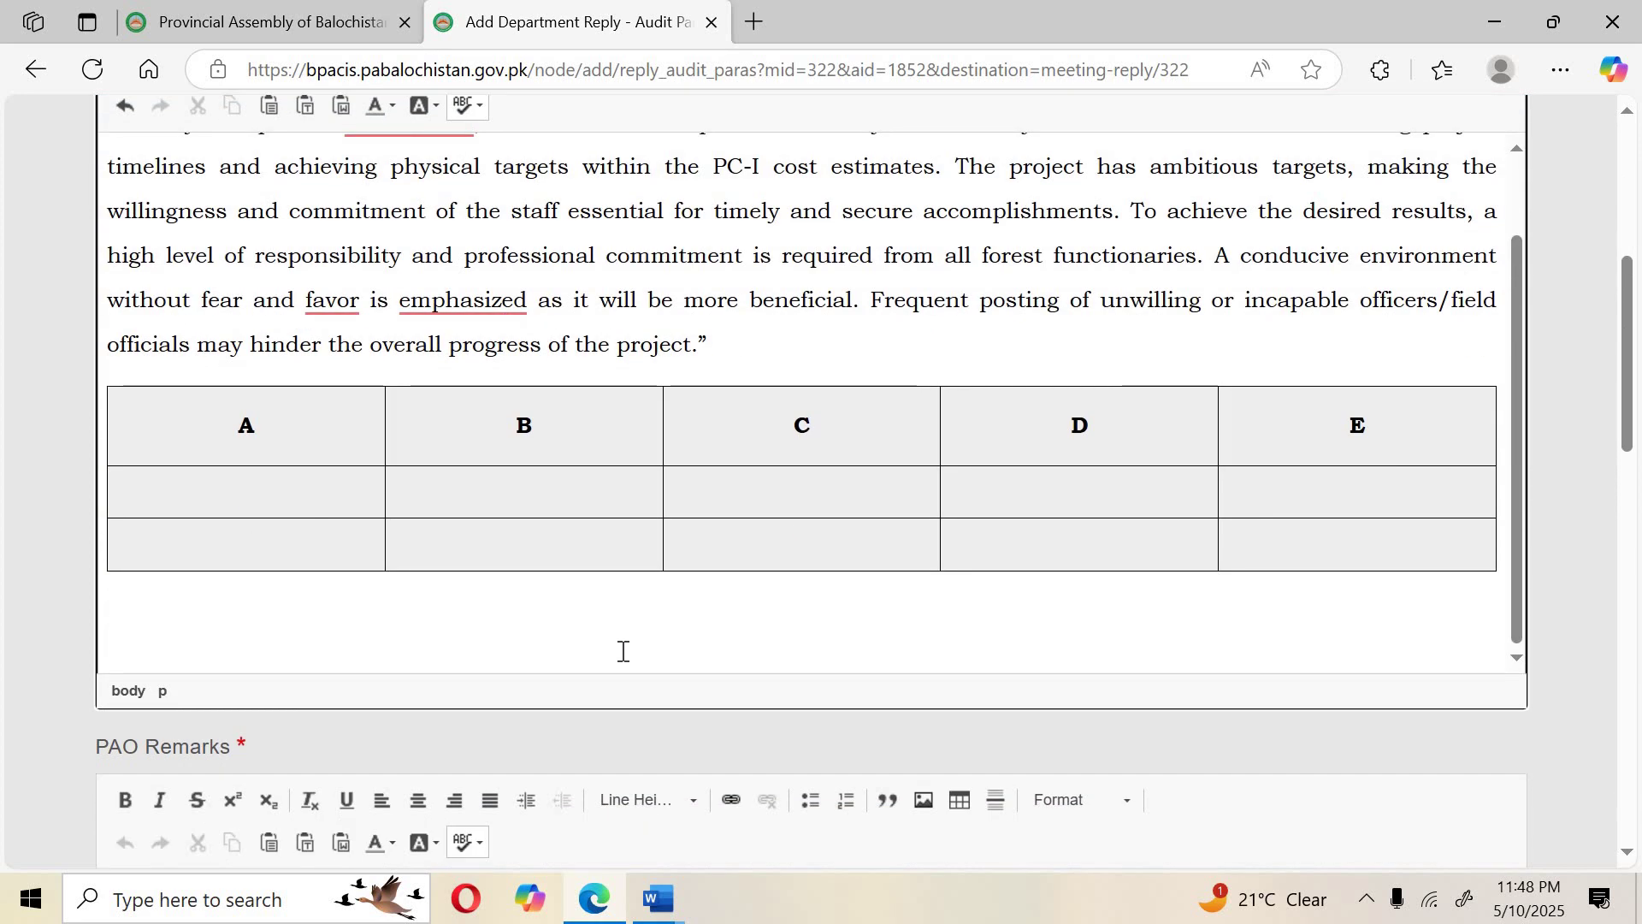
key(BackSpace)
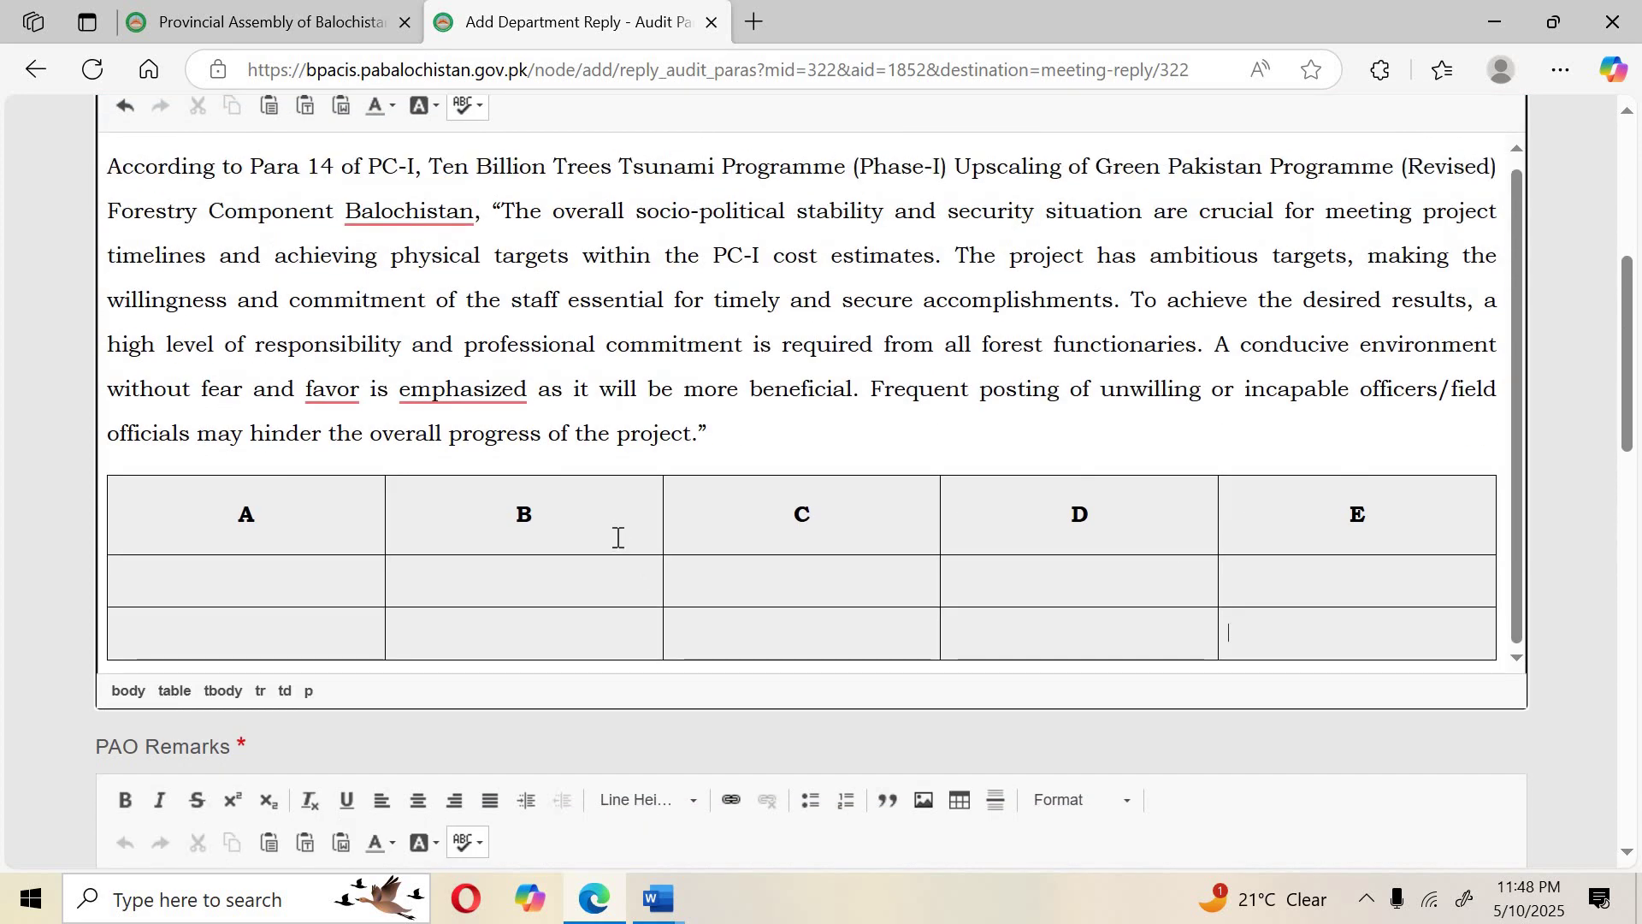
Set the pasted table's width to 100% in its table properties.
click(565, 519)
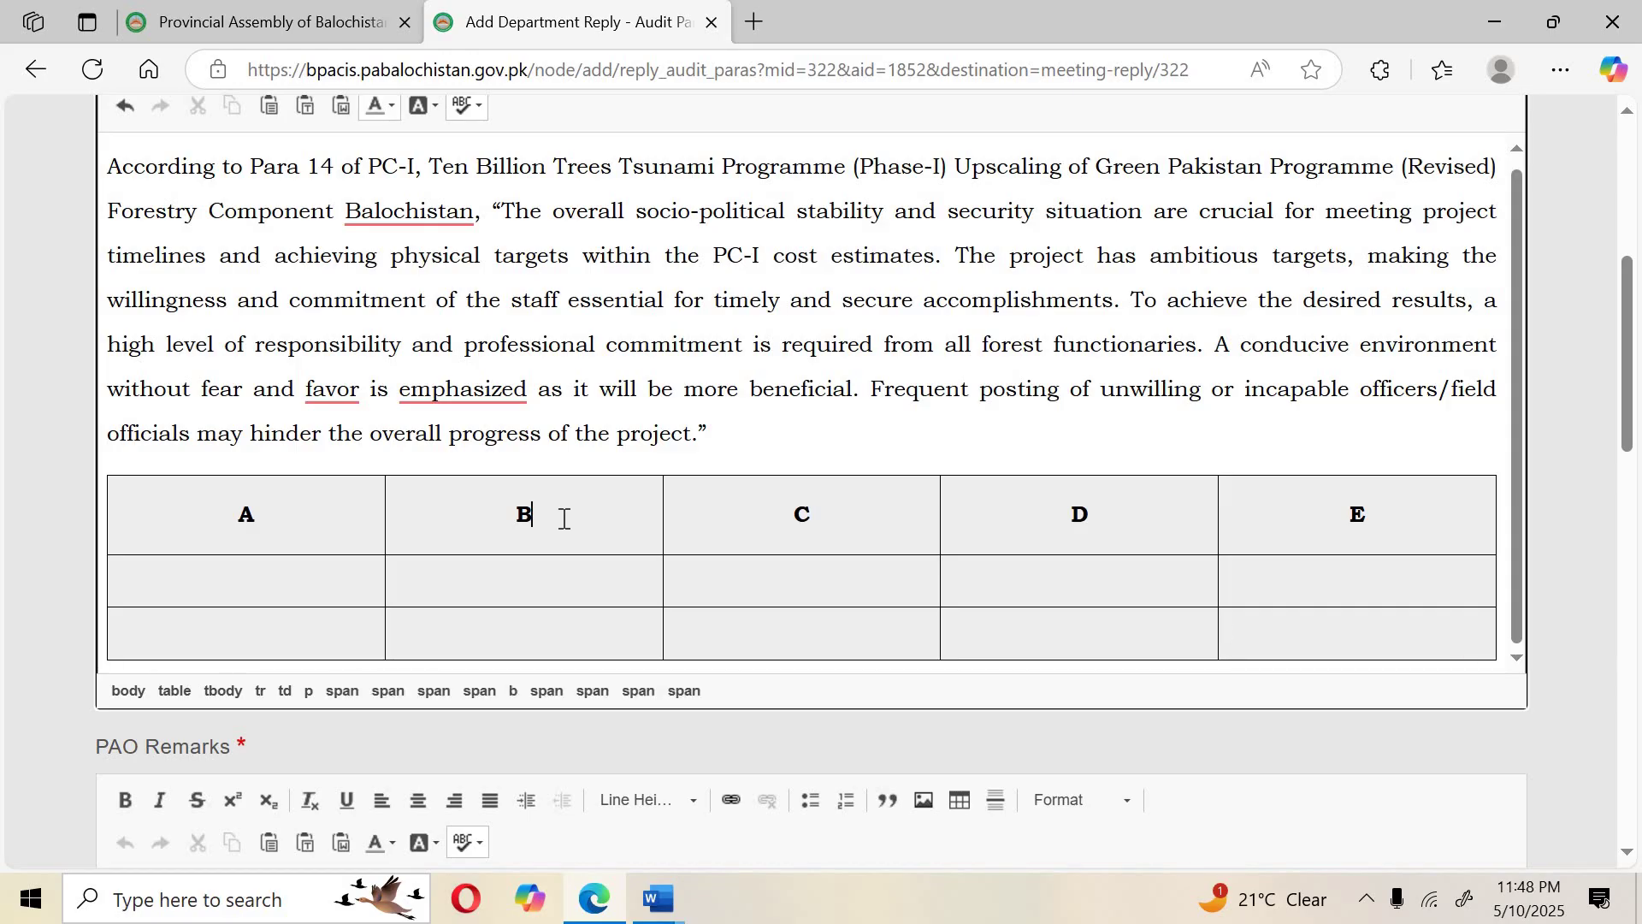
right_click(562, 517)
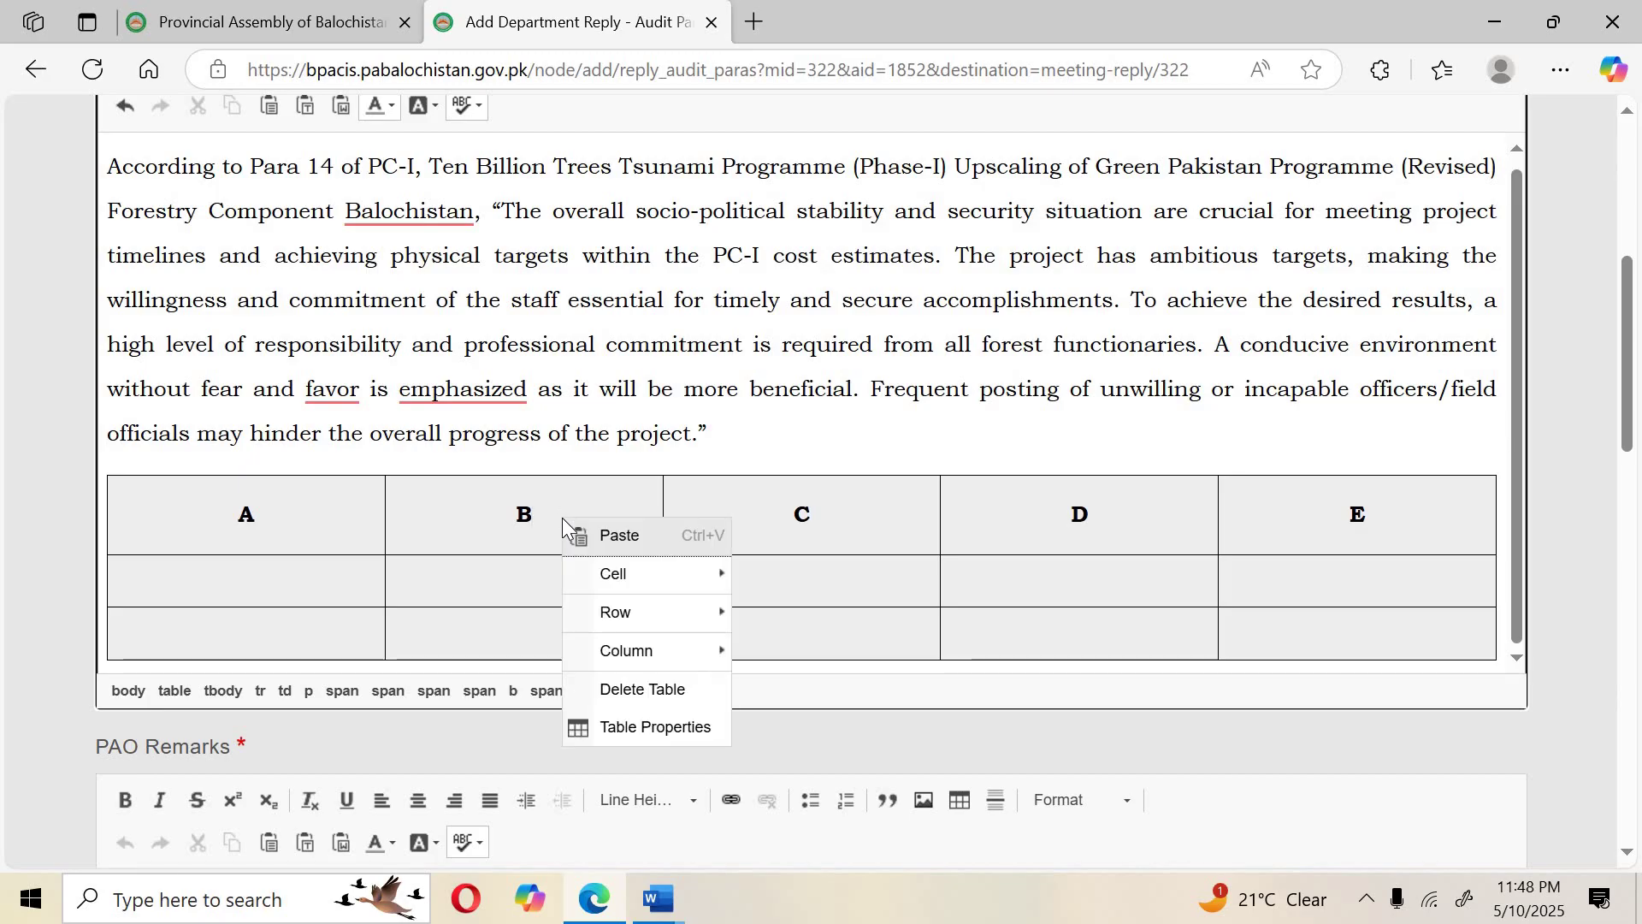
click(686, 728)
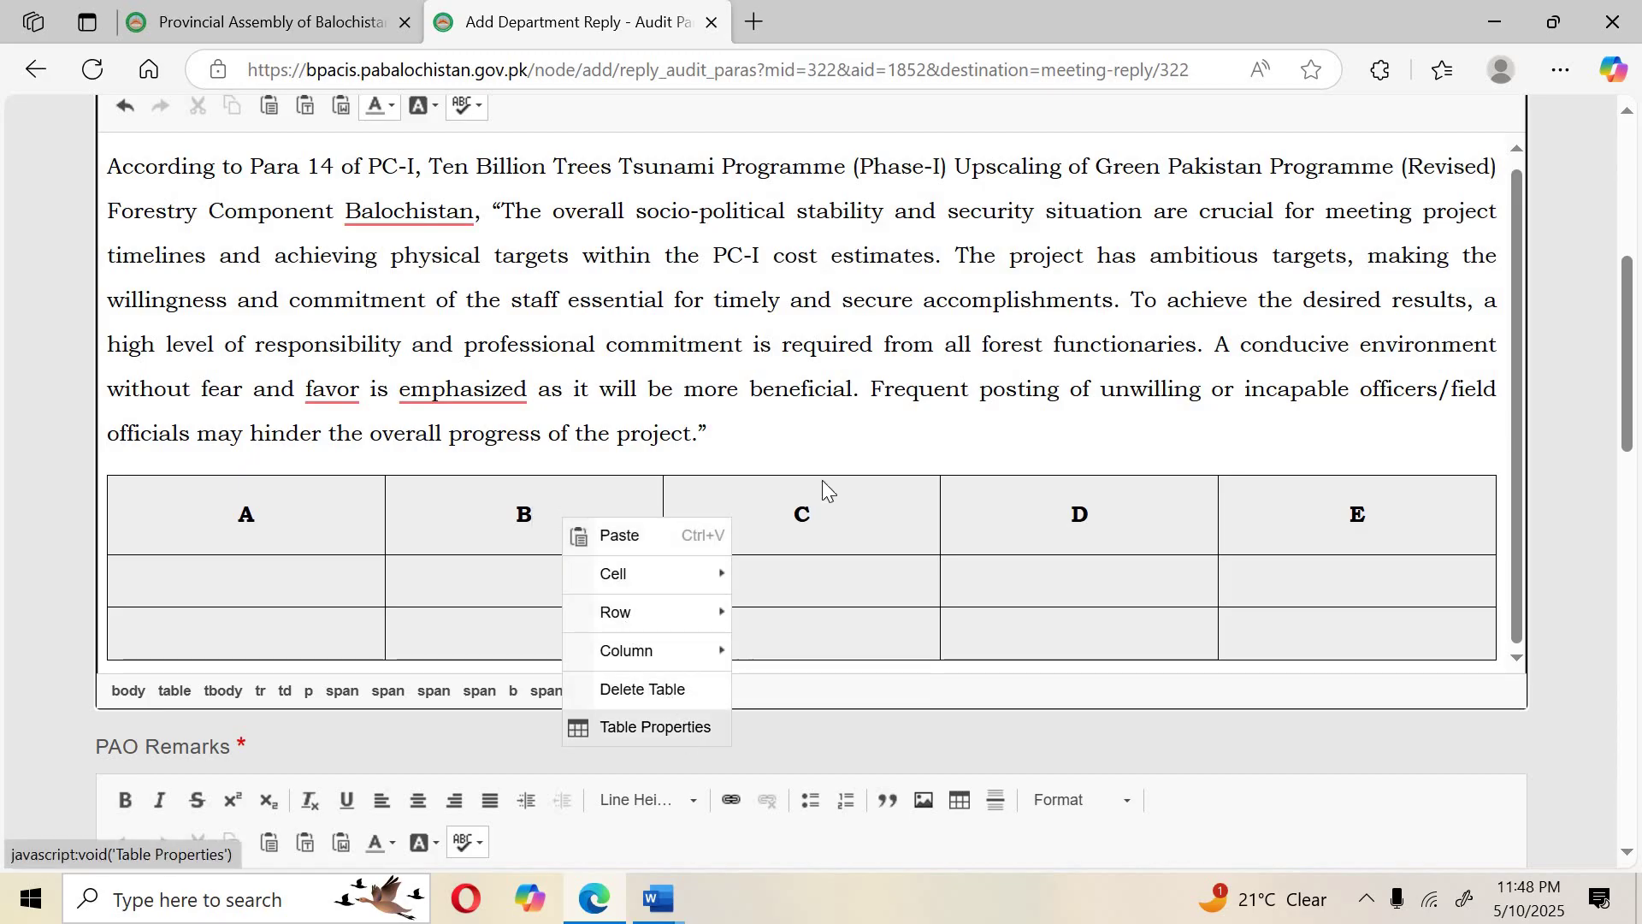
click(890, 286)
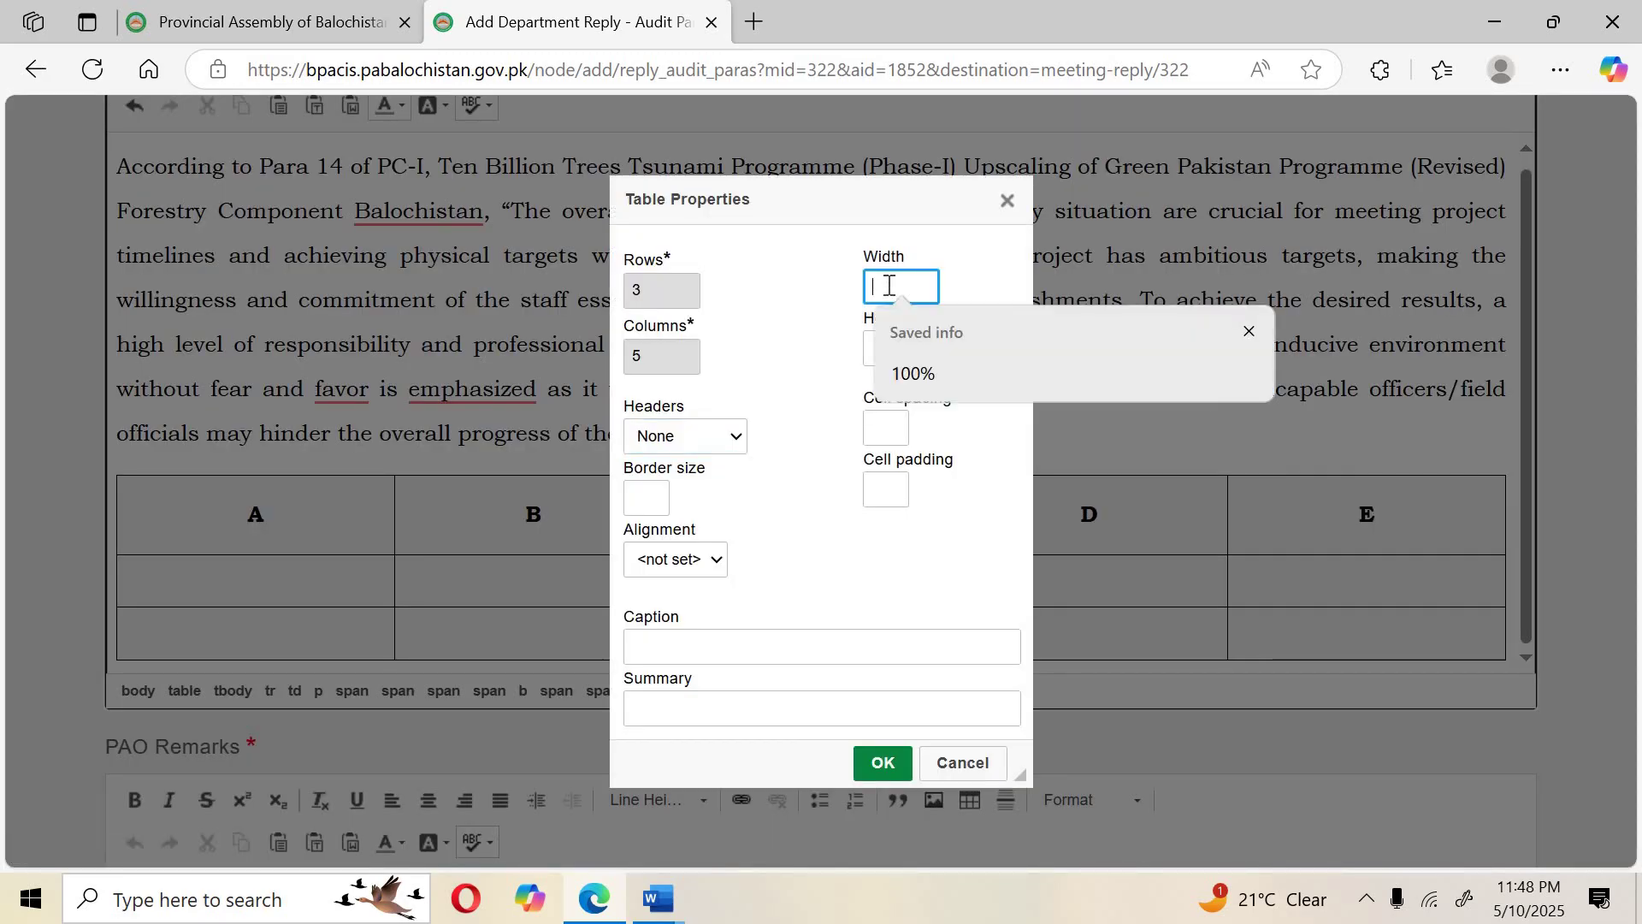
text(100%)
key(Escape)
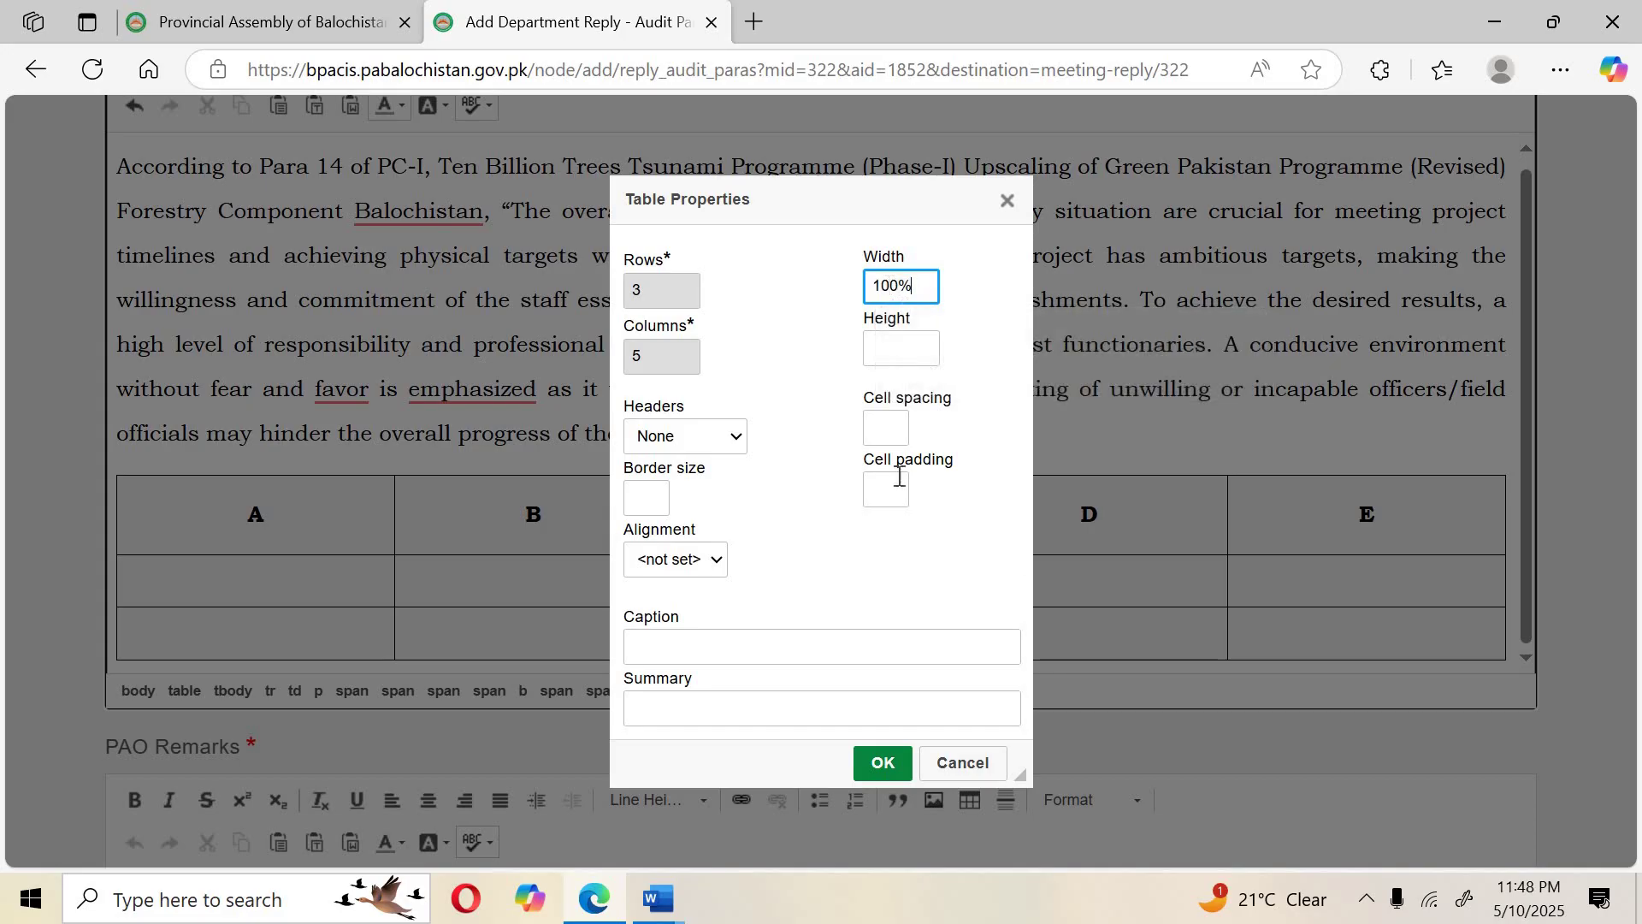
click(882, 762)
scroll(708, 516, down, 5)
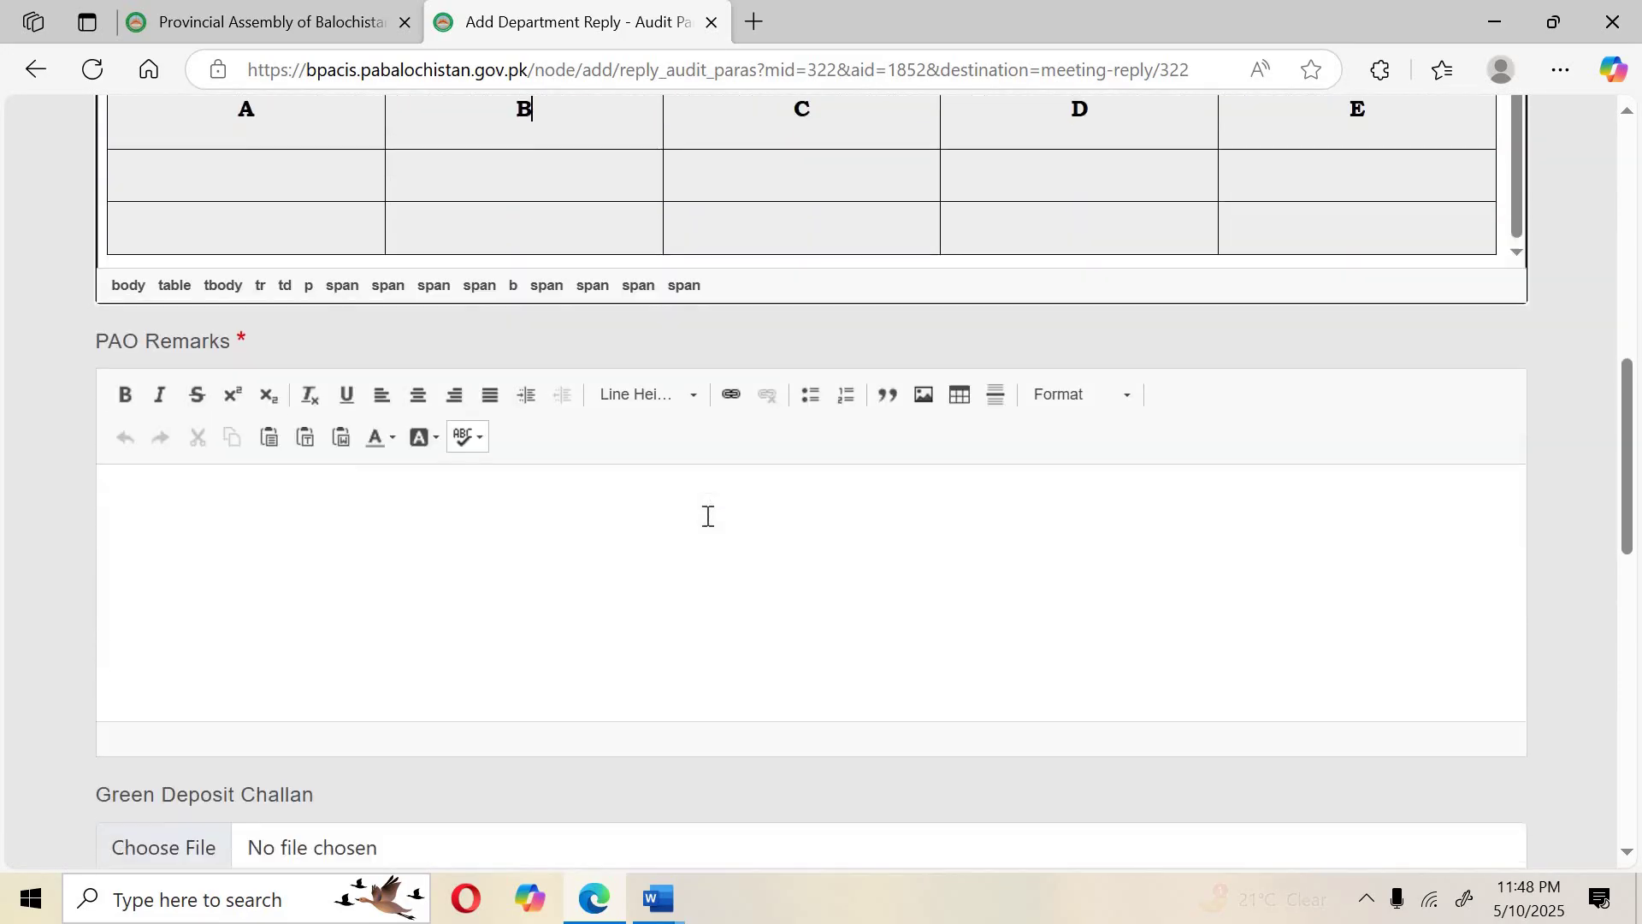
scroll(708, 516, up, 5)
scroll(708, 515, up, 3)
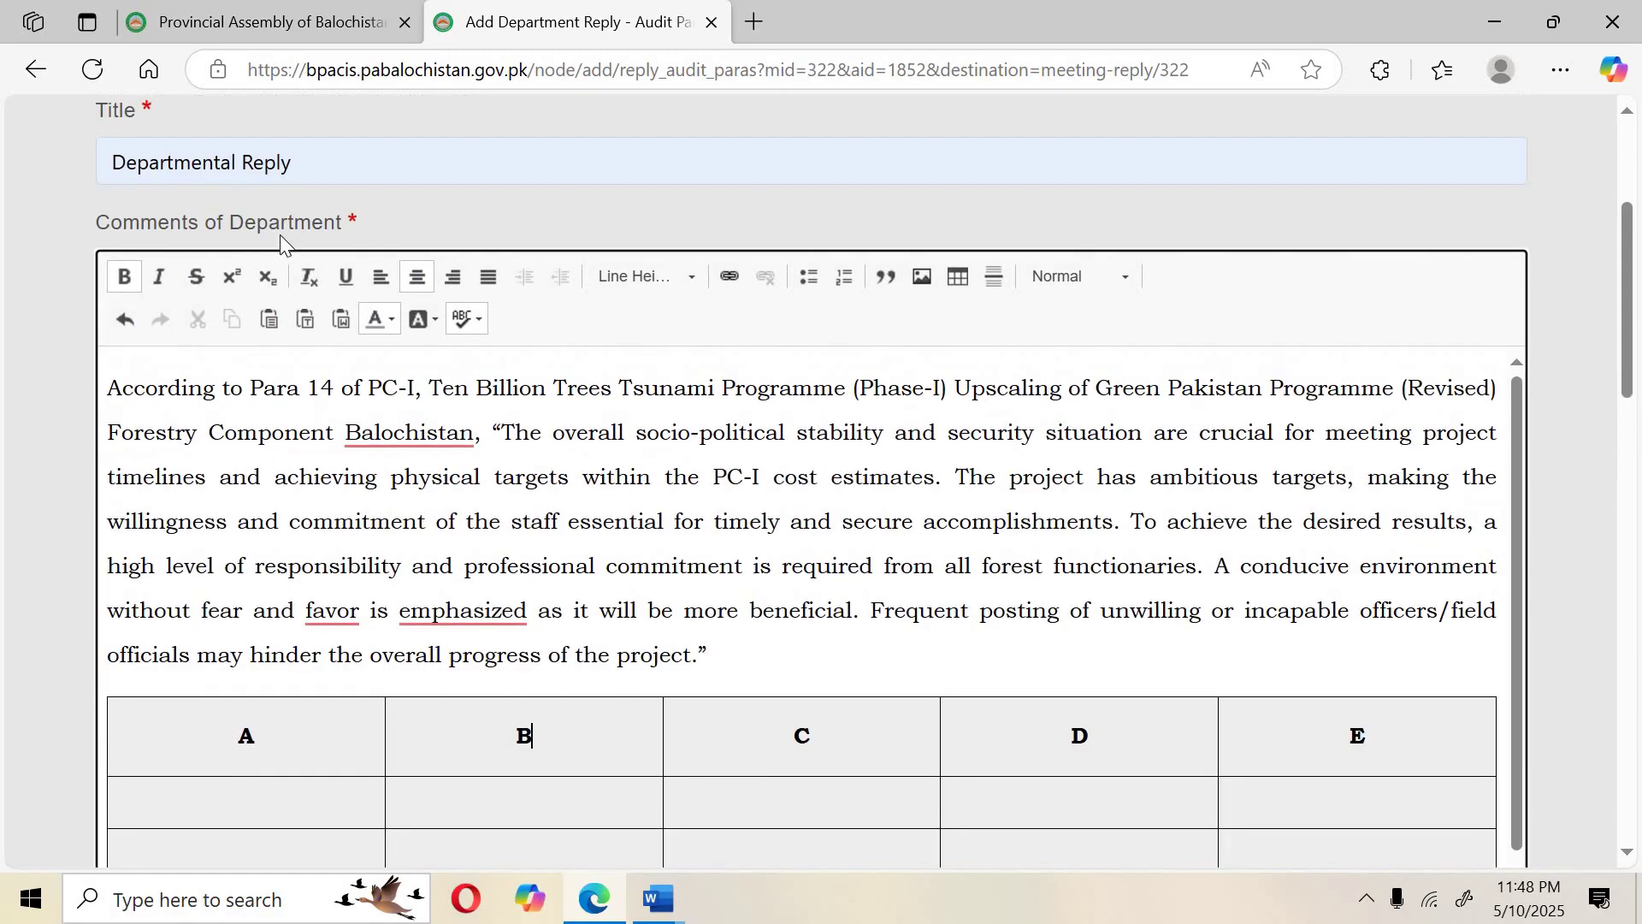
drag(99, 219, 344, 219)
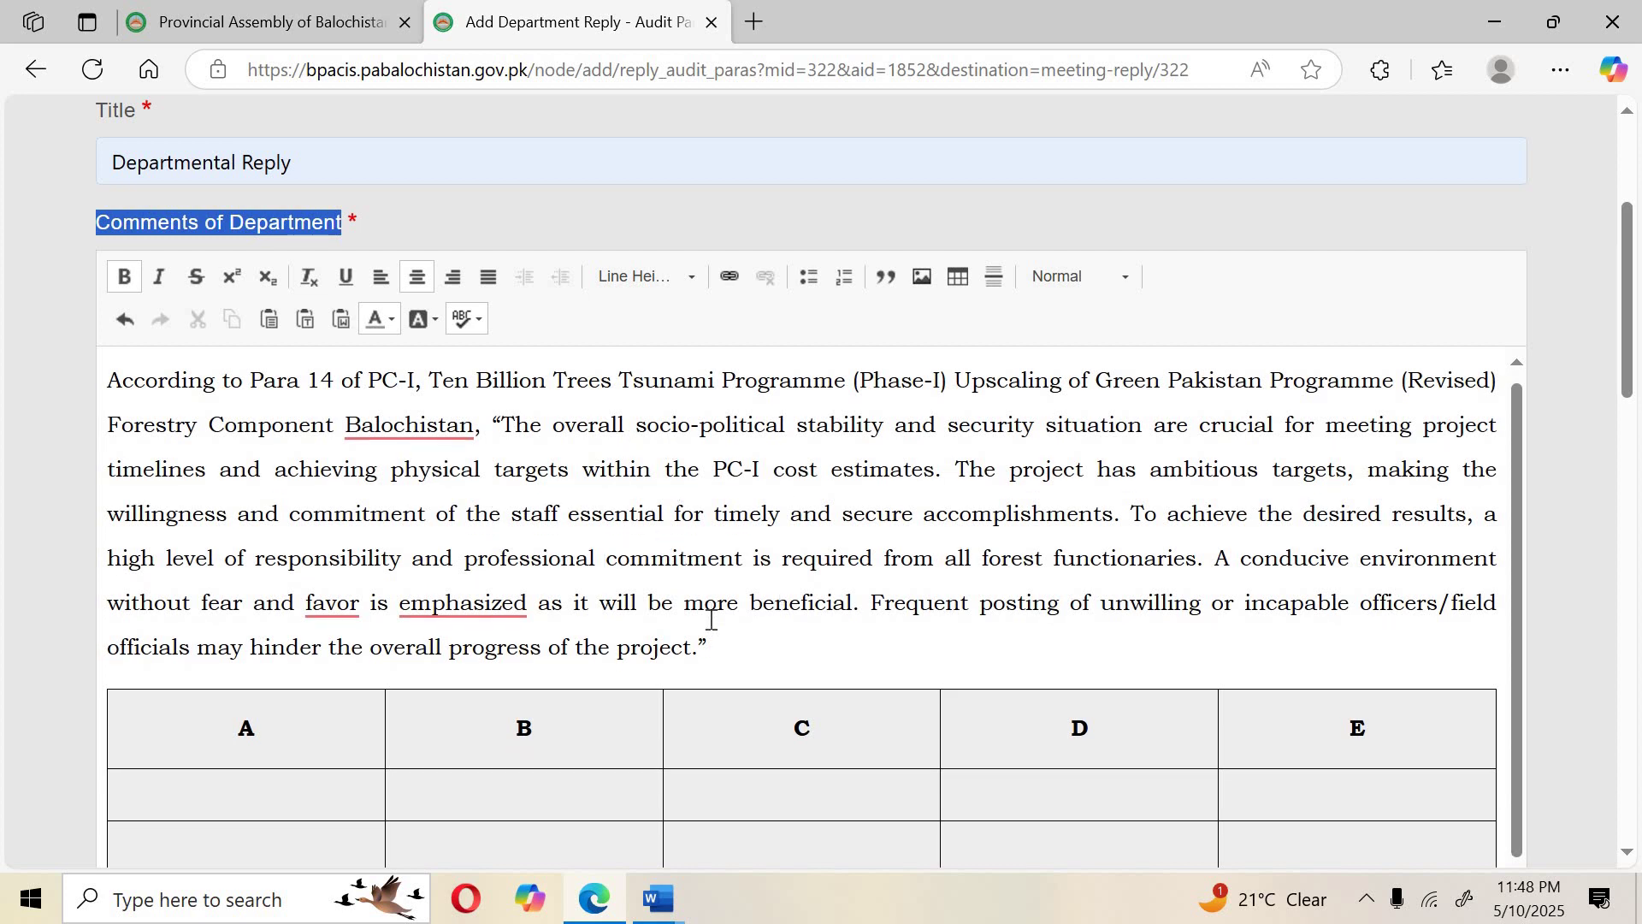
Enter "Departmental reply is endorsed." in the PAO Remarks field.
scroll(711, 619, down, 6)
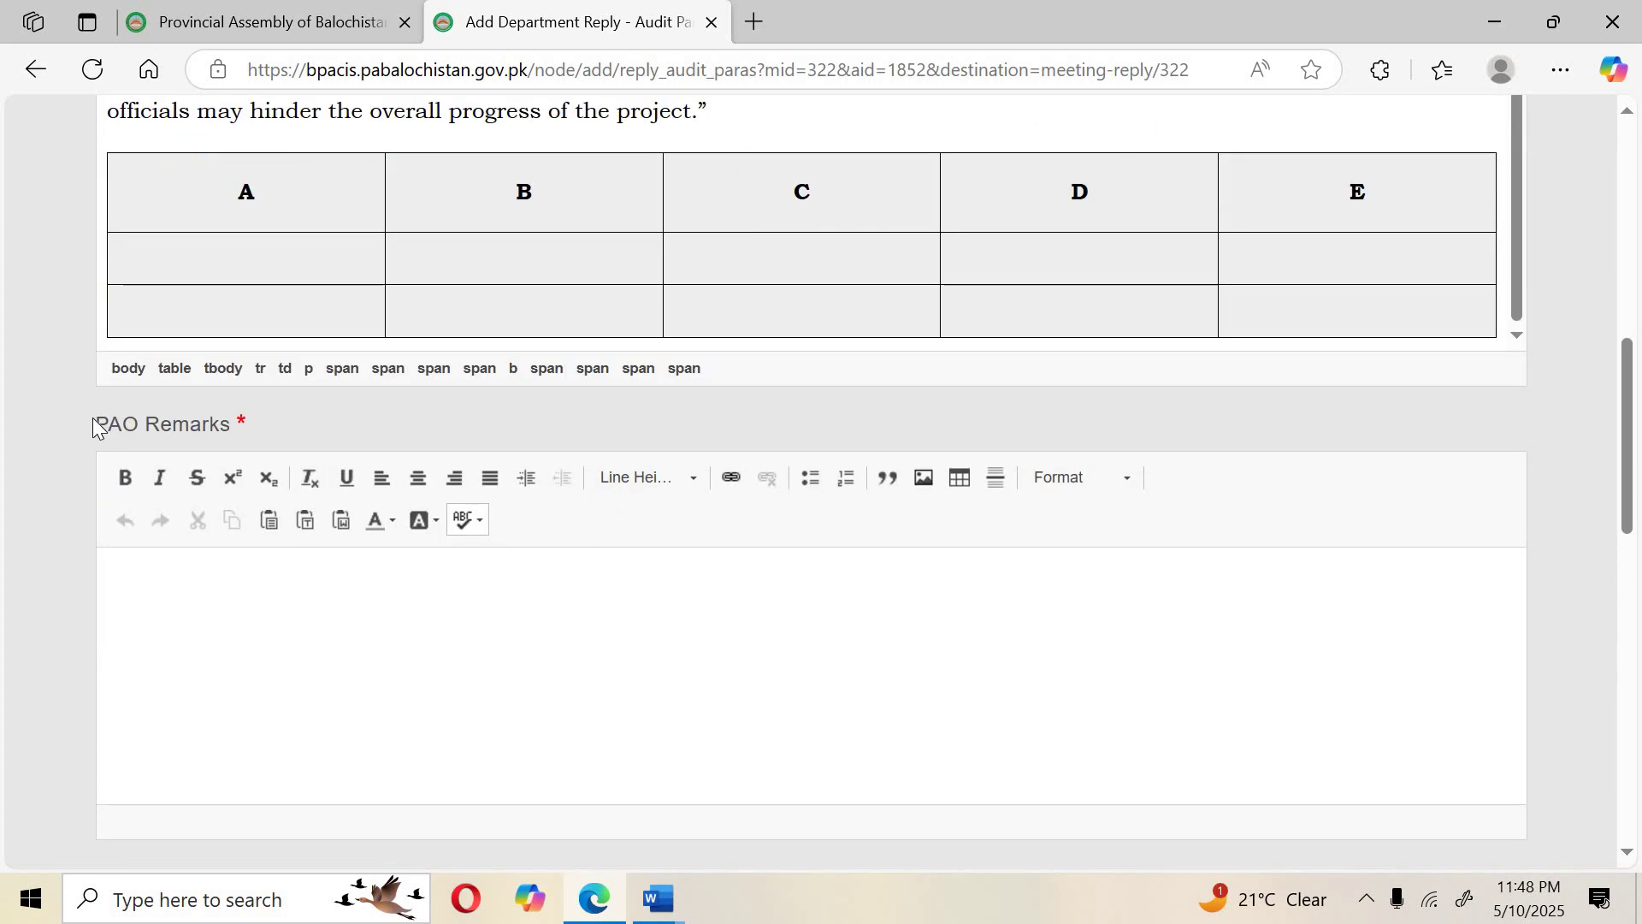
drag(97, 431, 250, 429)
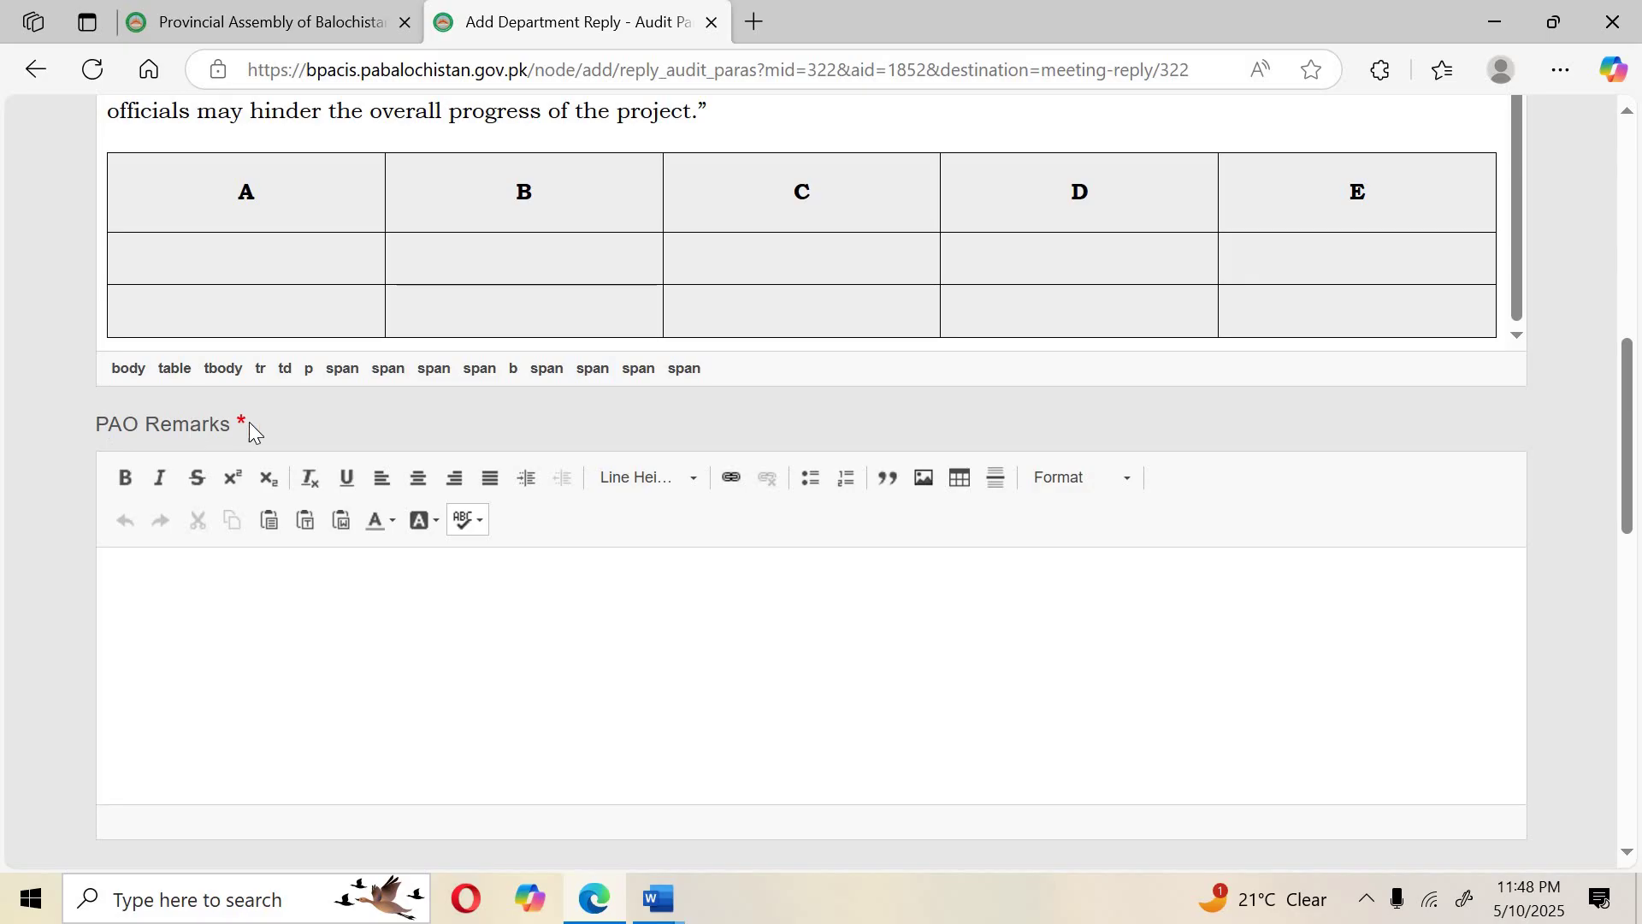
click(561, 246)
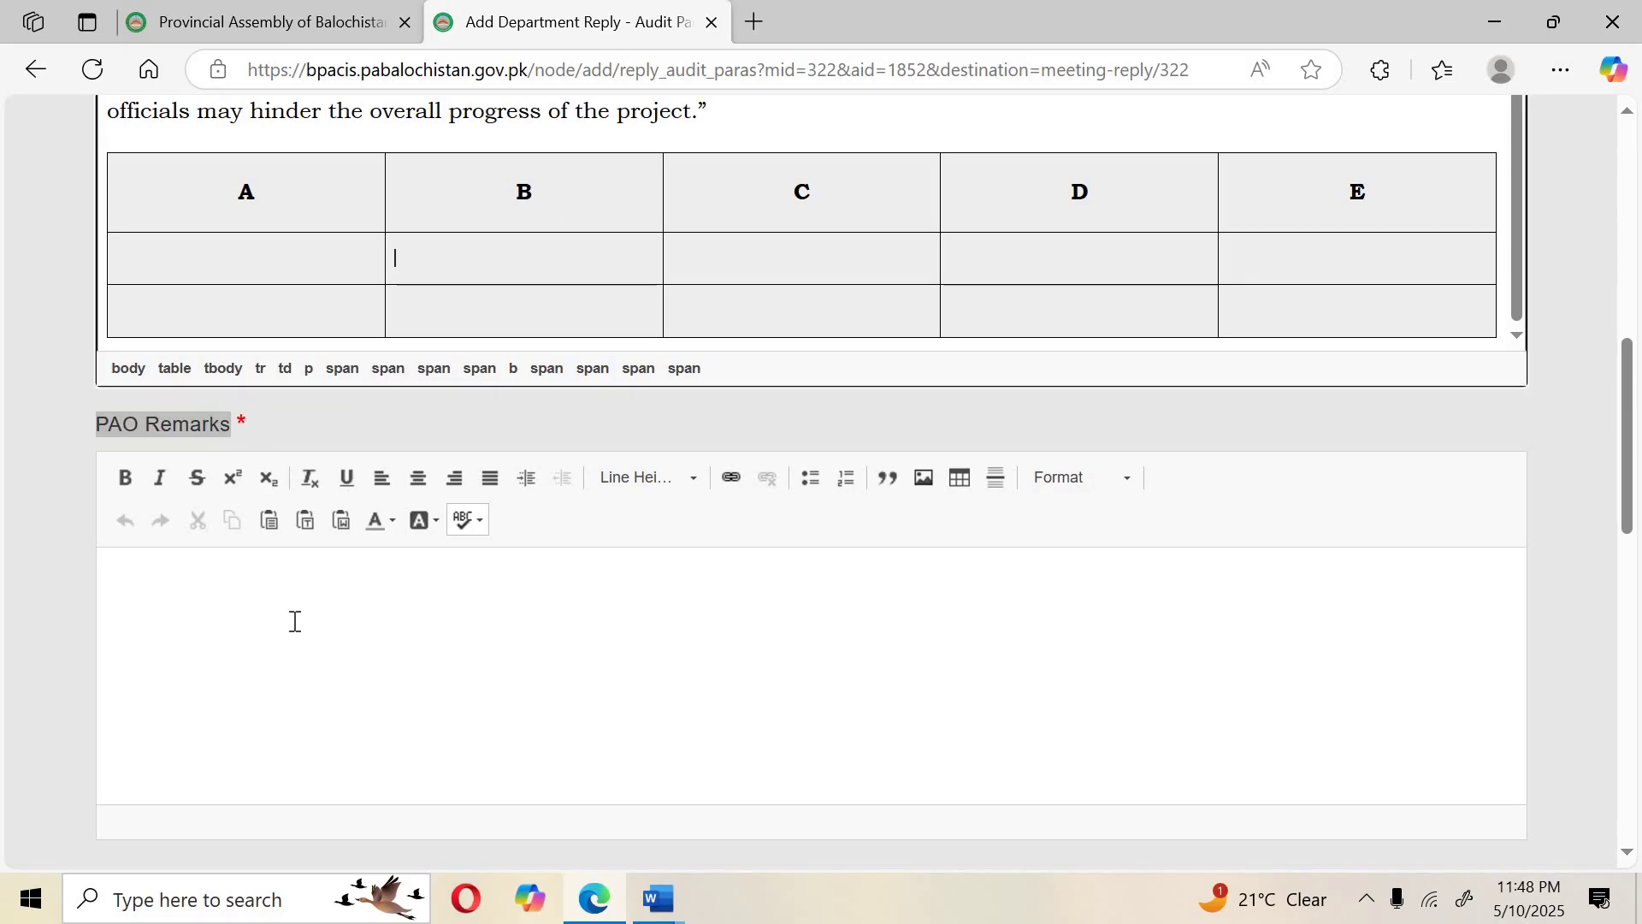
click(251, 616)
scroll(501, 277, up, 5)
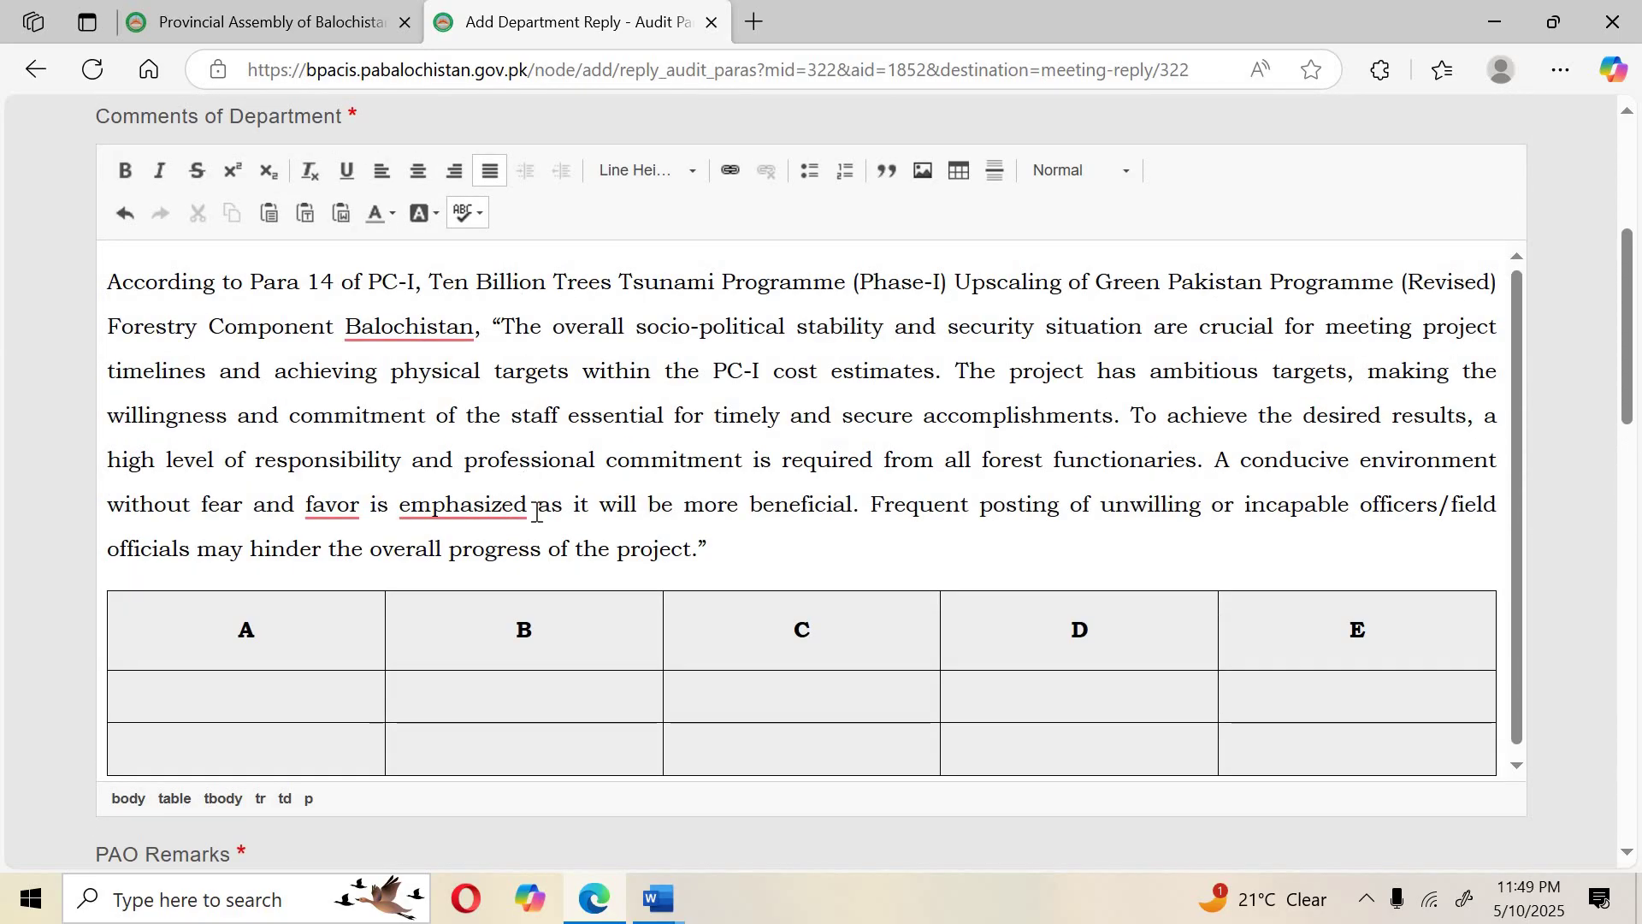
scroll(535, 513, down, 3)
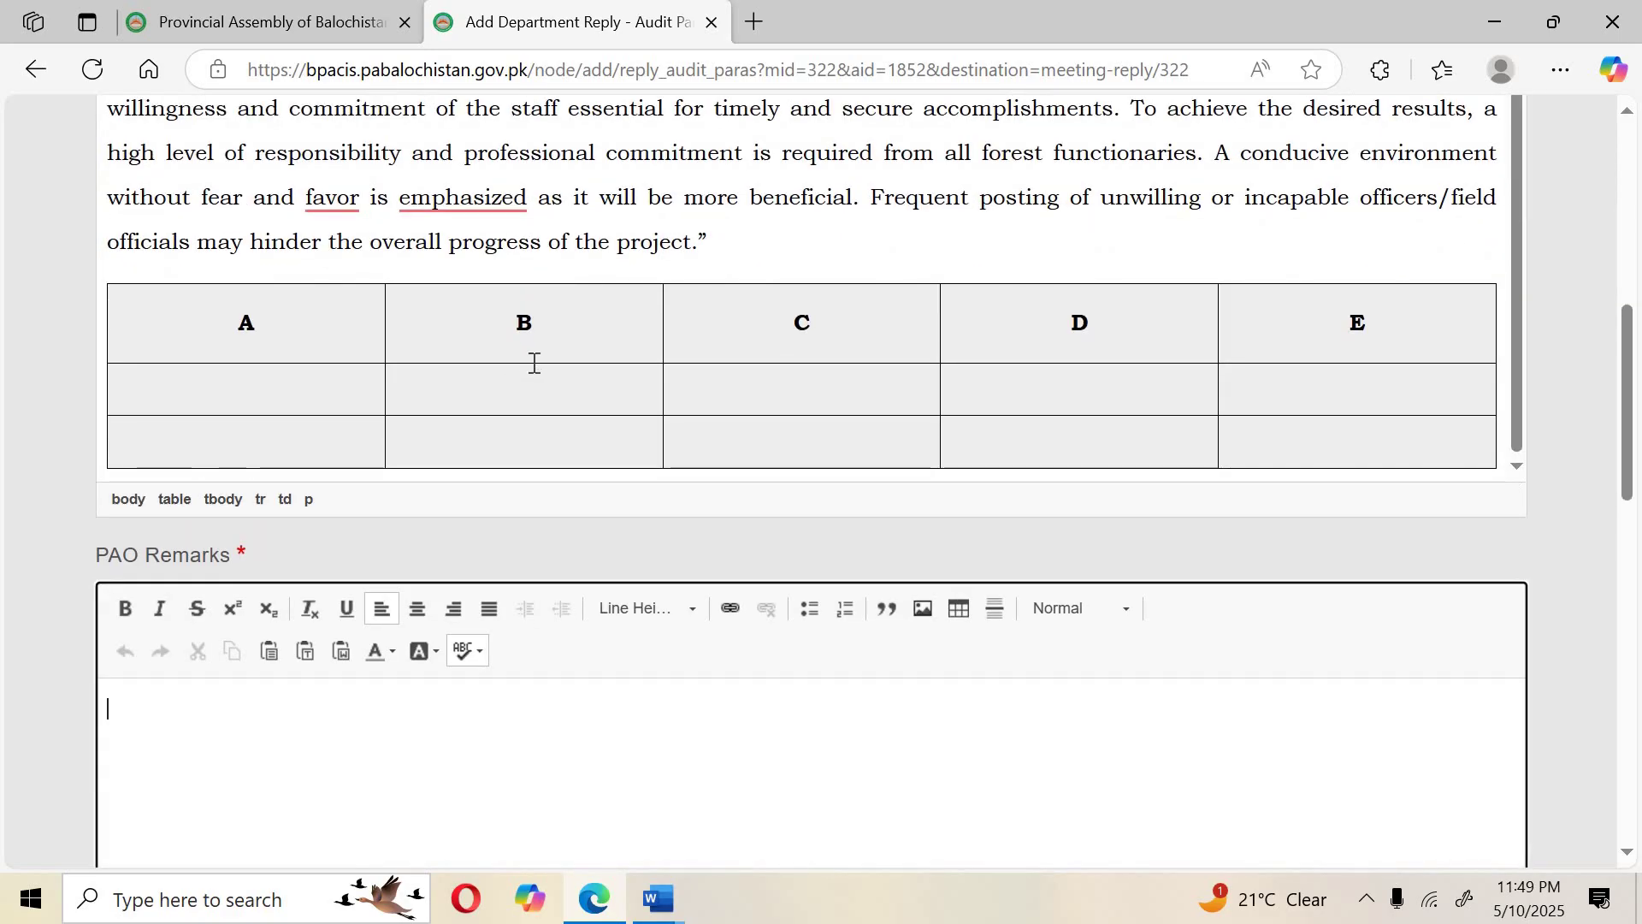
scroll(532, 361, down, 3)
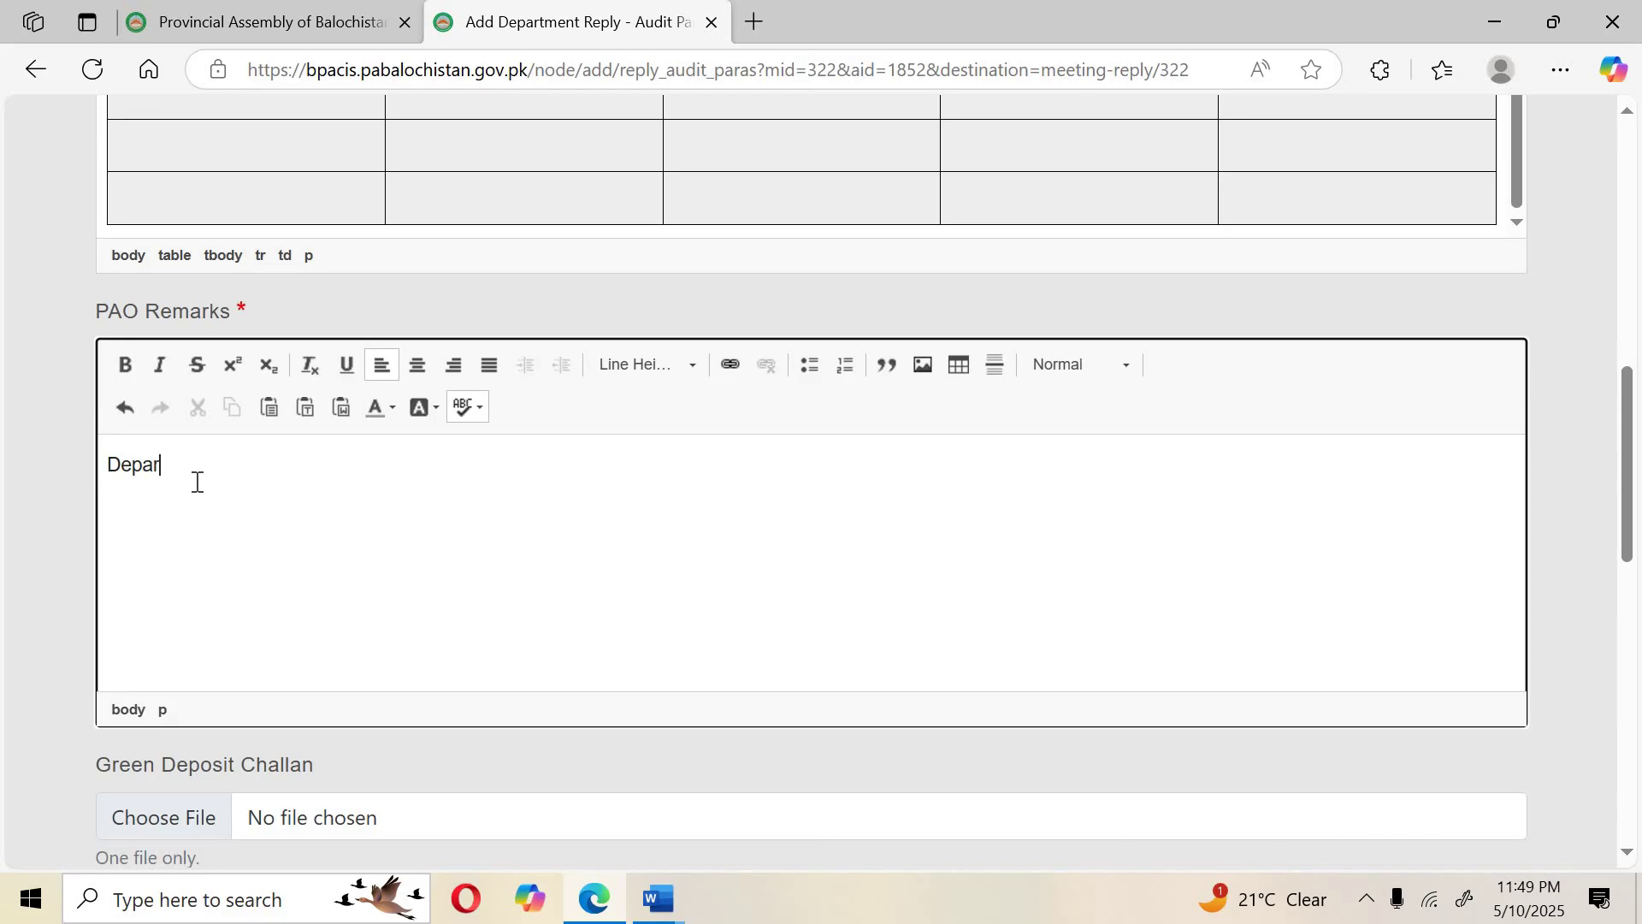
text(ental reply is endorsed.)
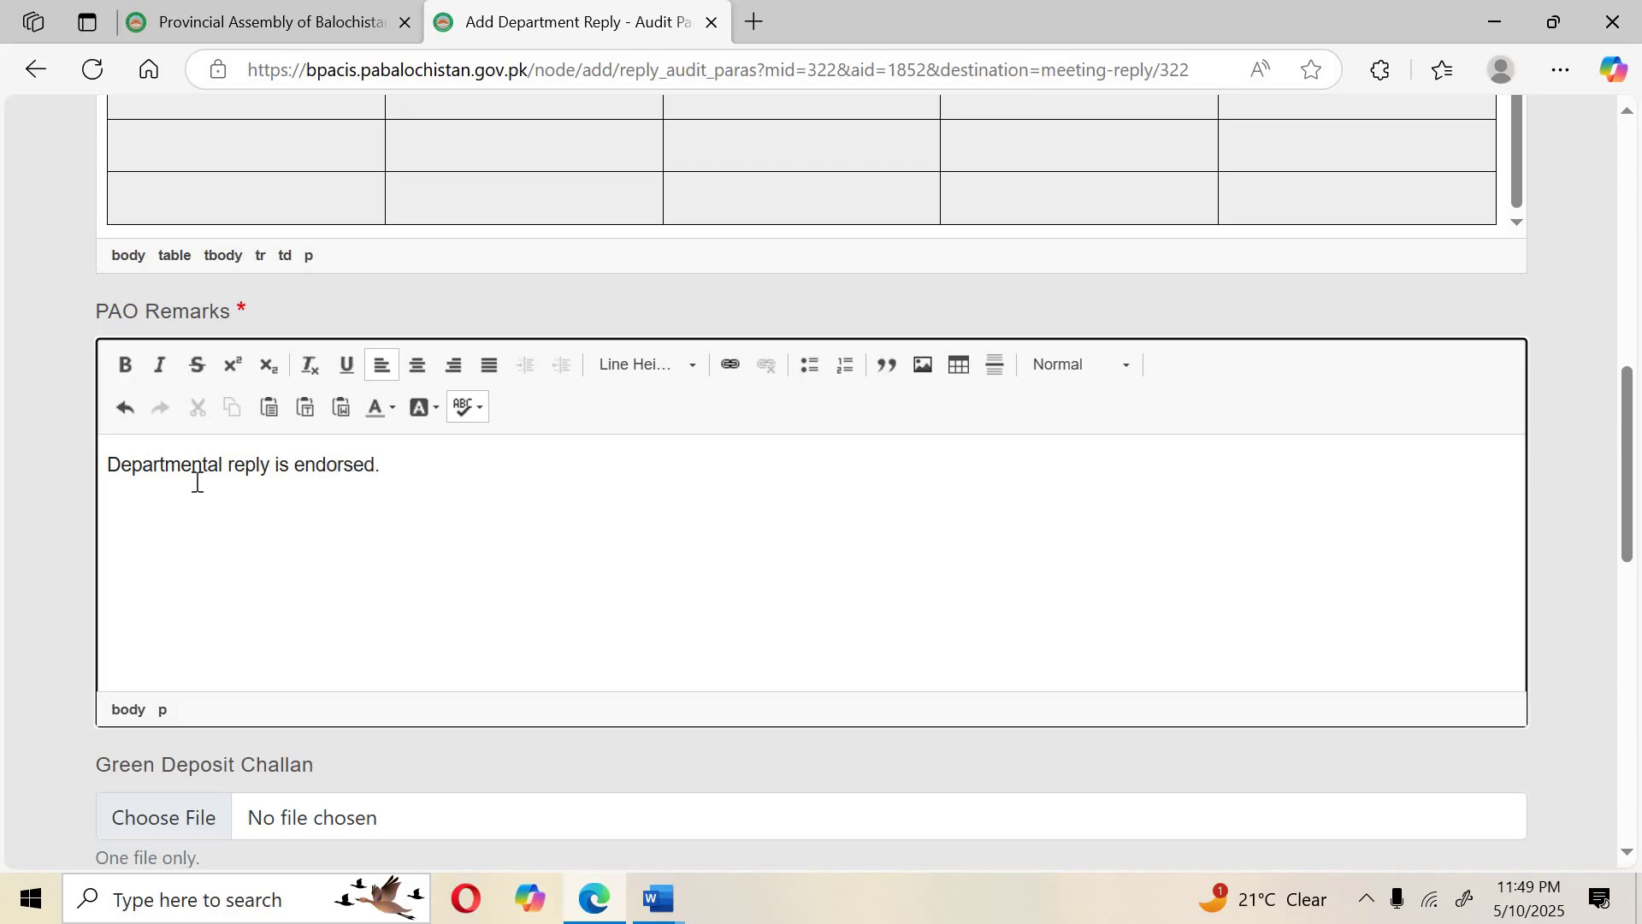
Append the filler text "fjldjfljdfn ljflkjdlfjldf lkjlkfjlkdjf lkjflkjdsljf" after the endorsement sentence in PAO Remarks.
scroll(527, 473, up, 4)
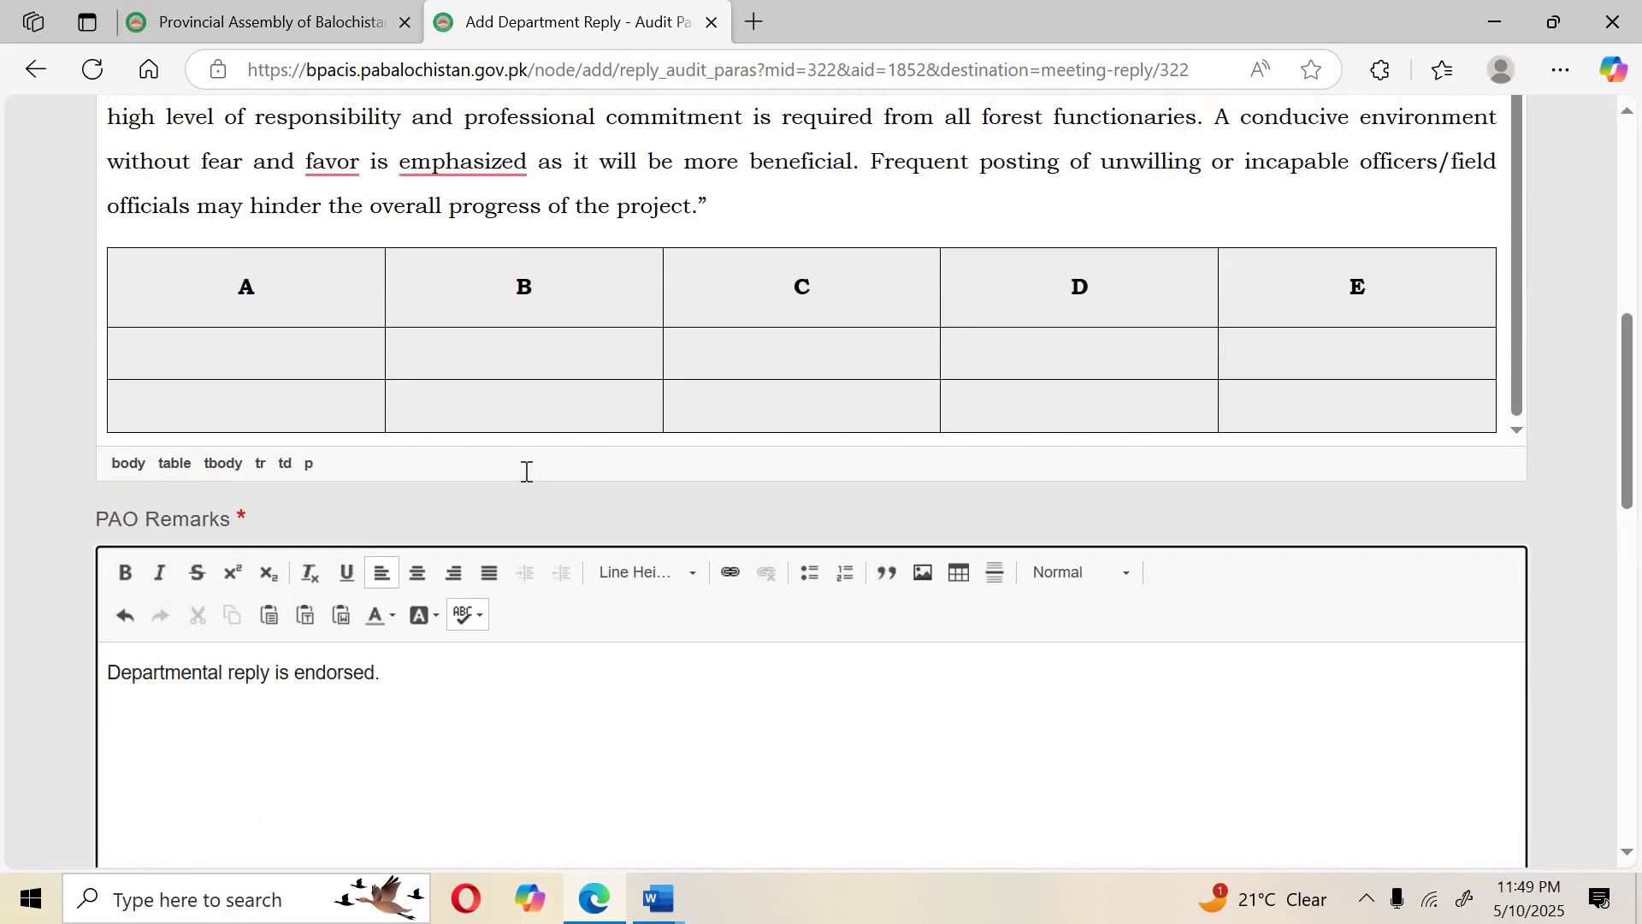
scroll(382, 208, up, 2)
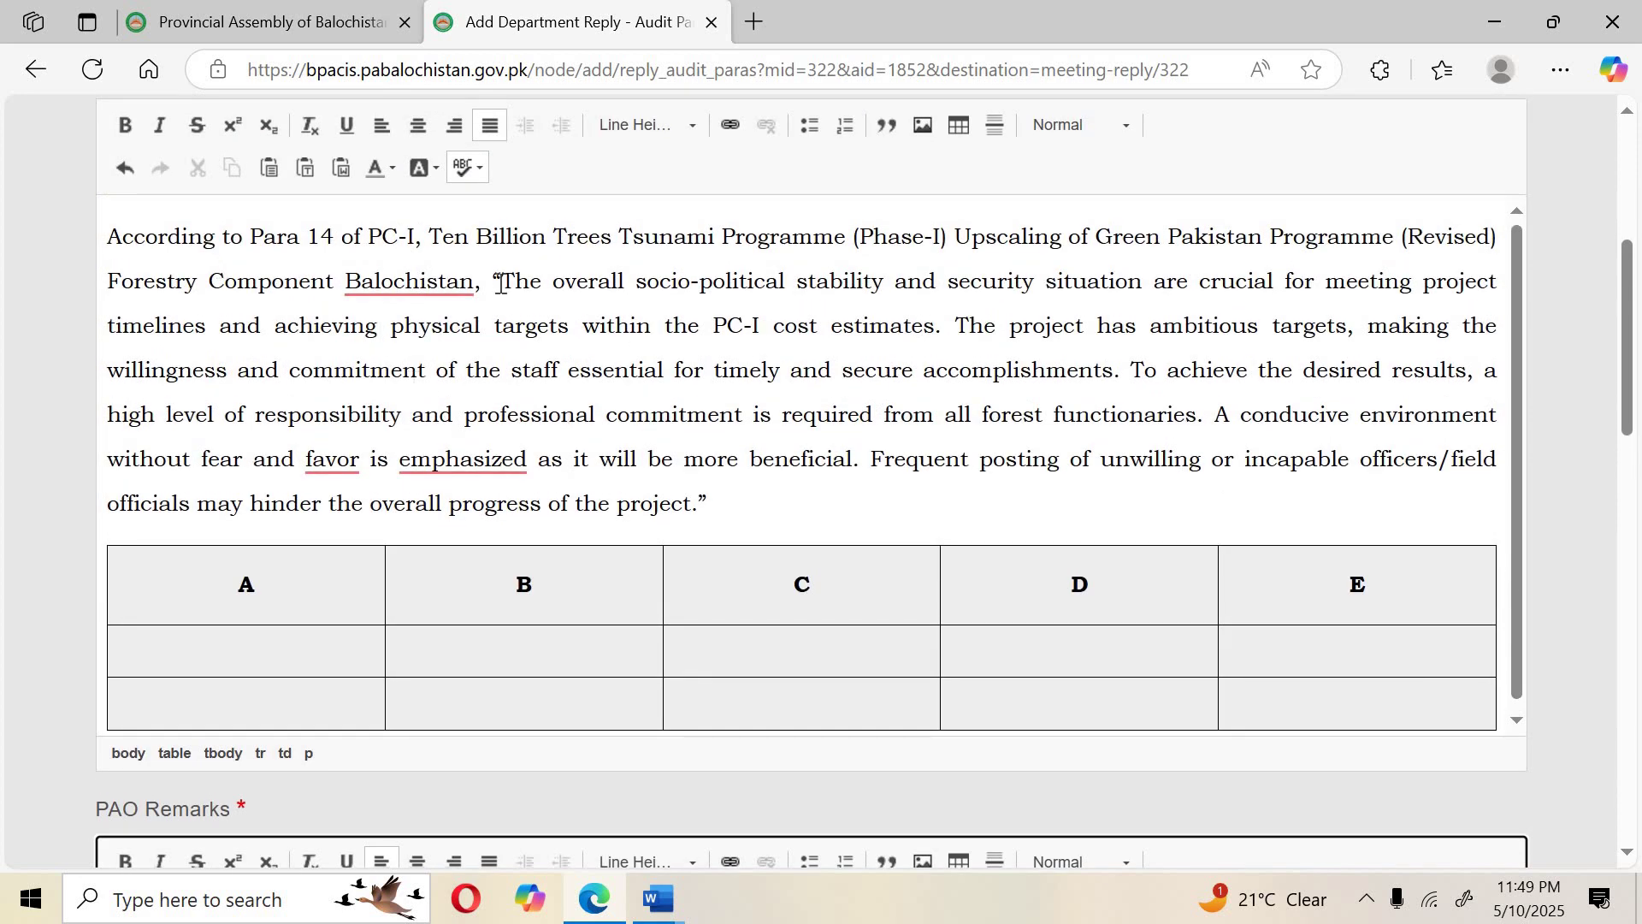
scroll(560, 419, down, 6)
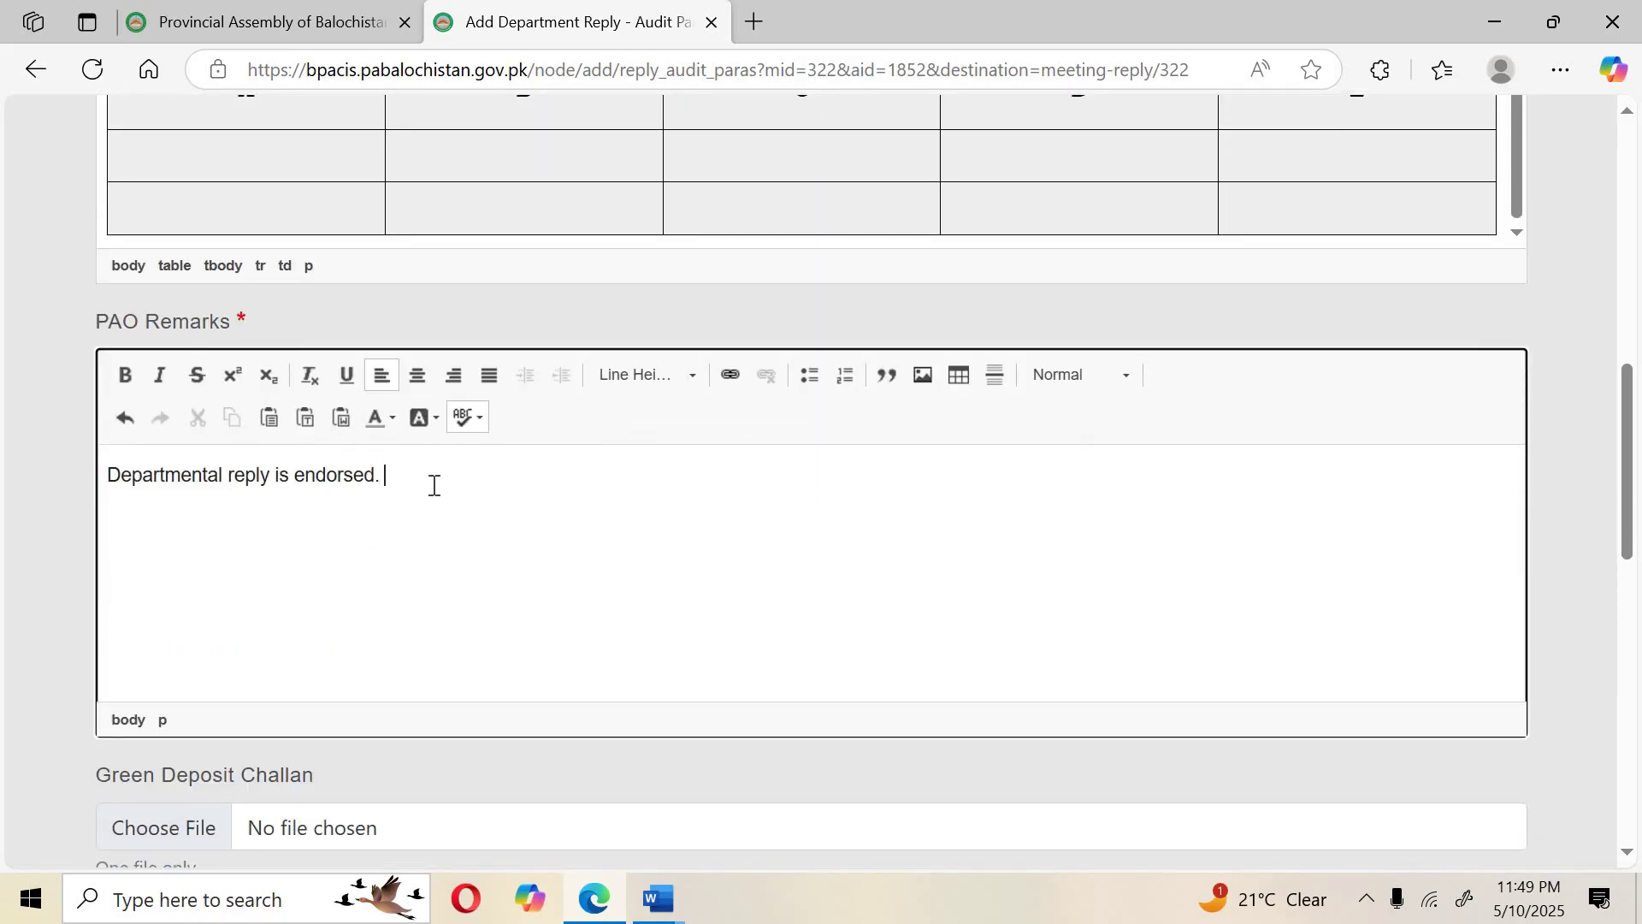
text(ldjflje)
text(fn ljflkjdlfjldf lkjlkfj)
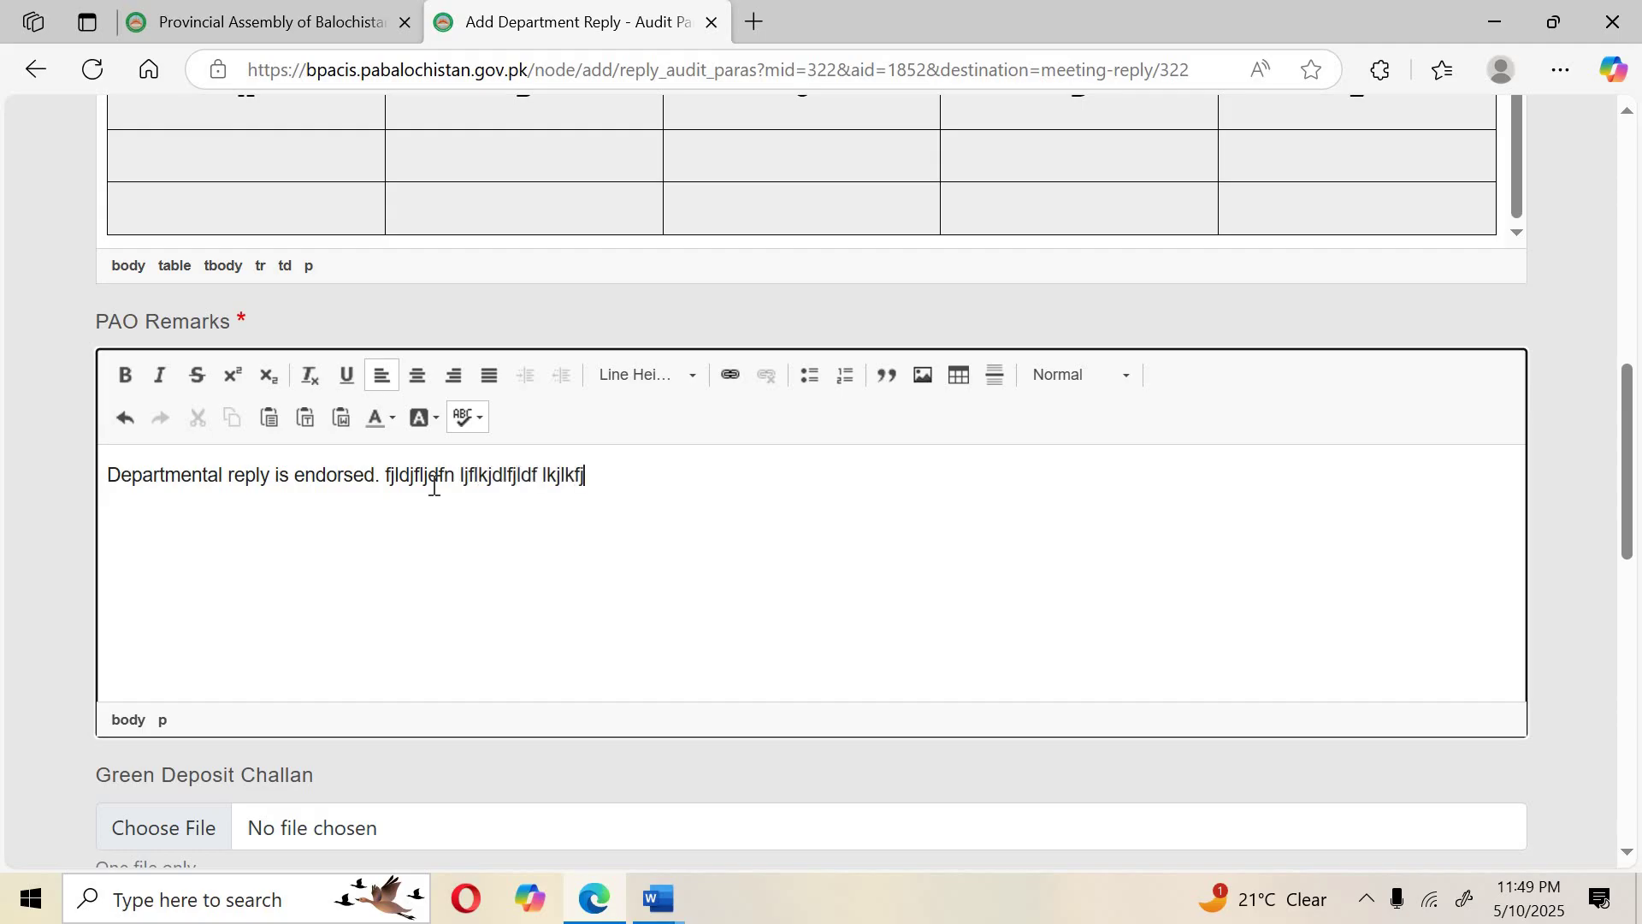
text(lkdjf lkjflkjdsljf)
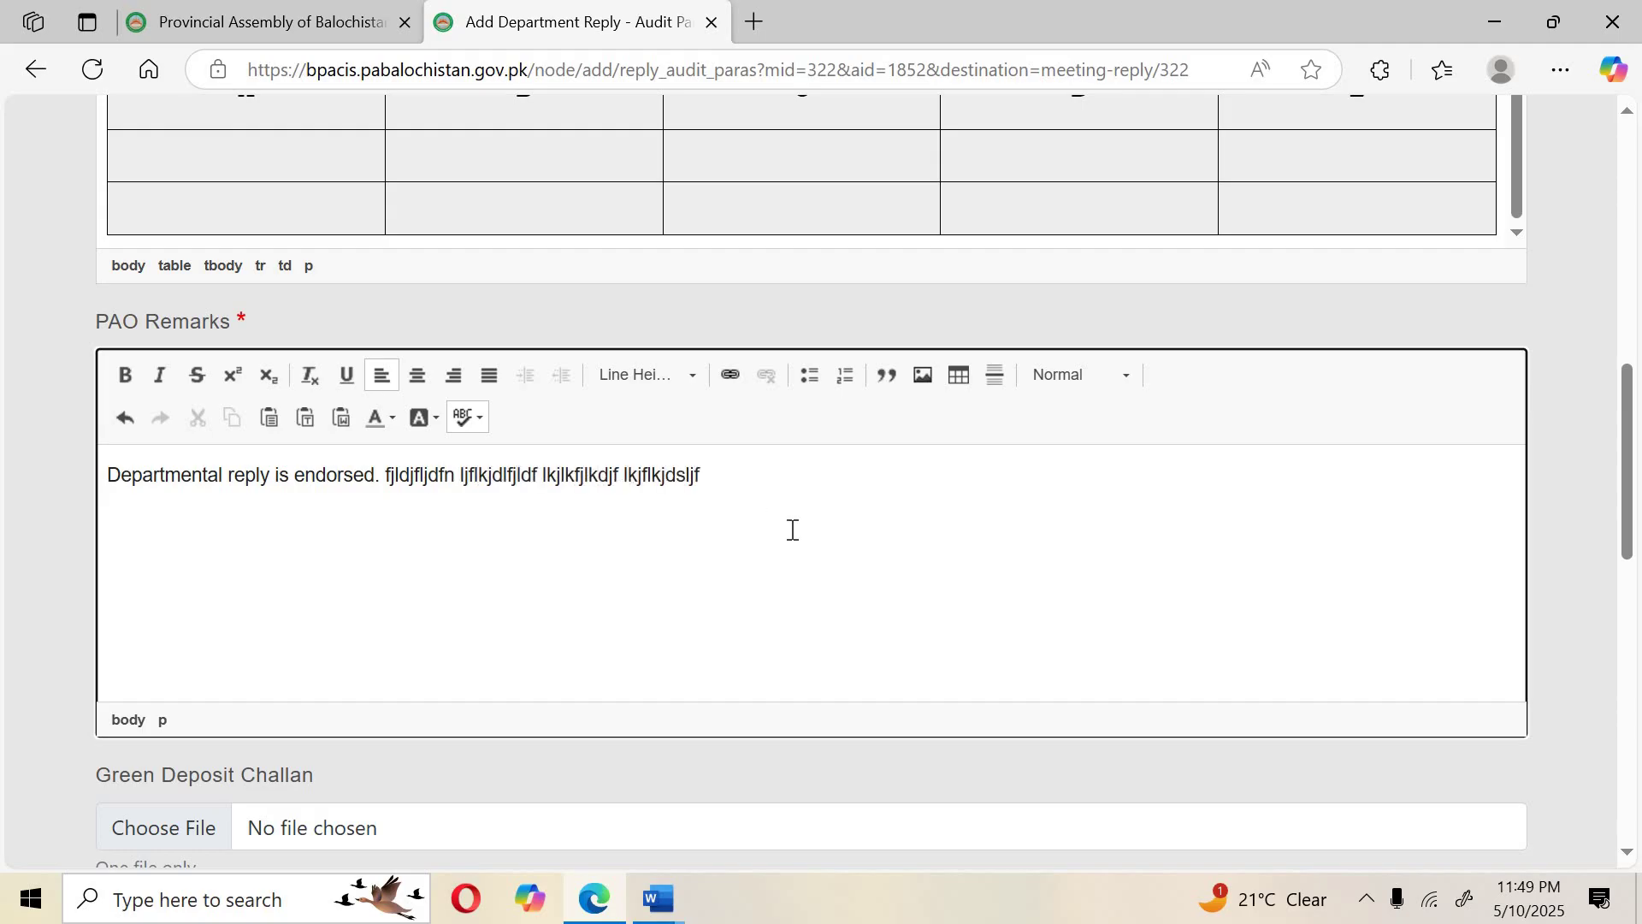
Review the reply paragraph and table in Comments of Department together with the PAO Remarks.
scroll(792, 530, down, 5)
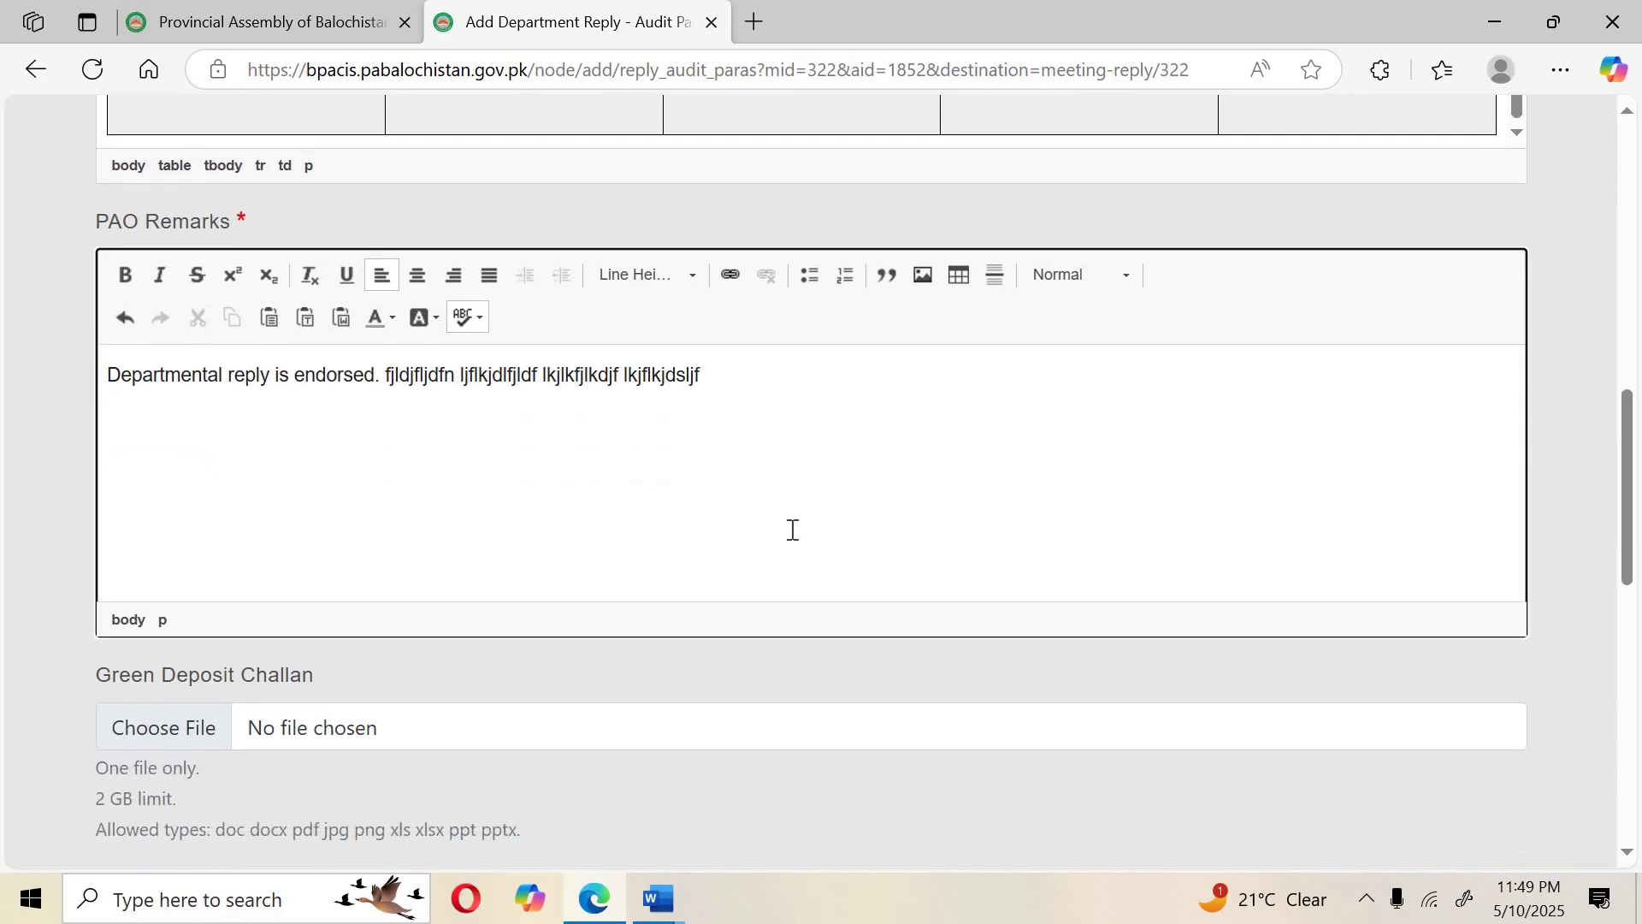
scroll(792, 530, up, 7)
scroll(792, 528, up, 5)
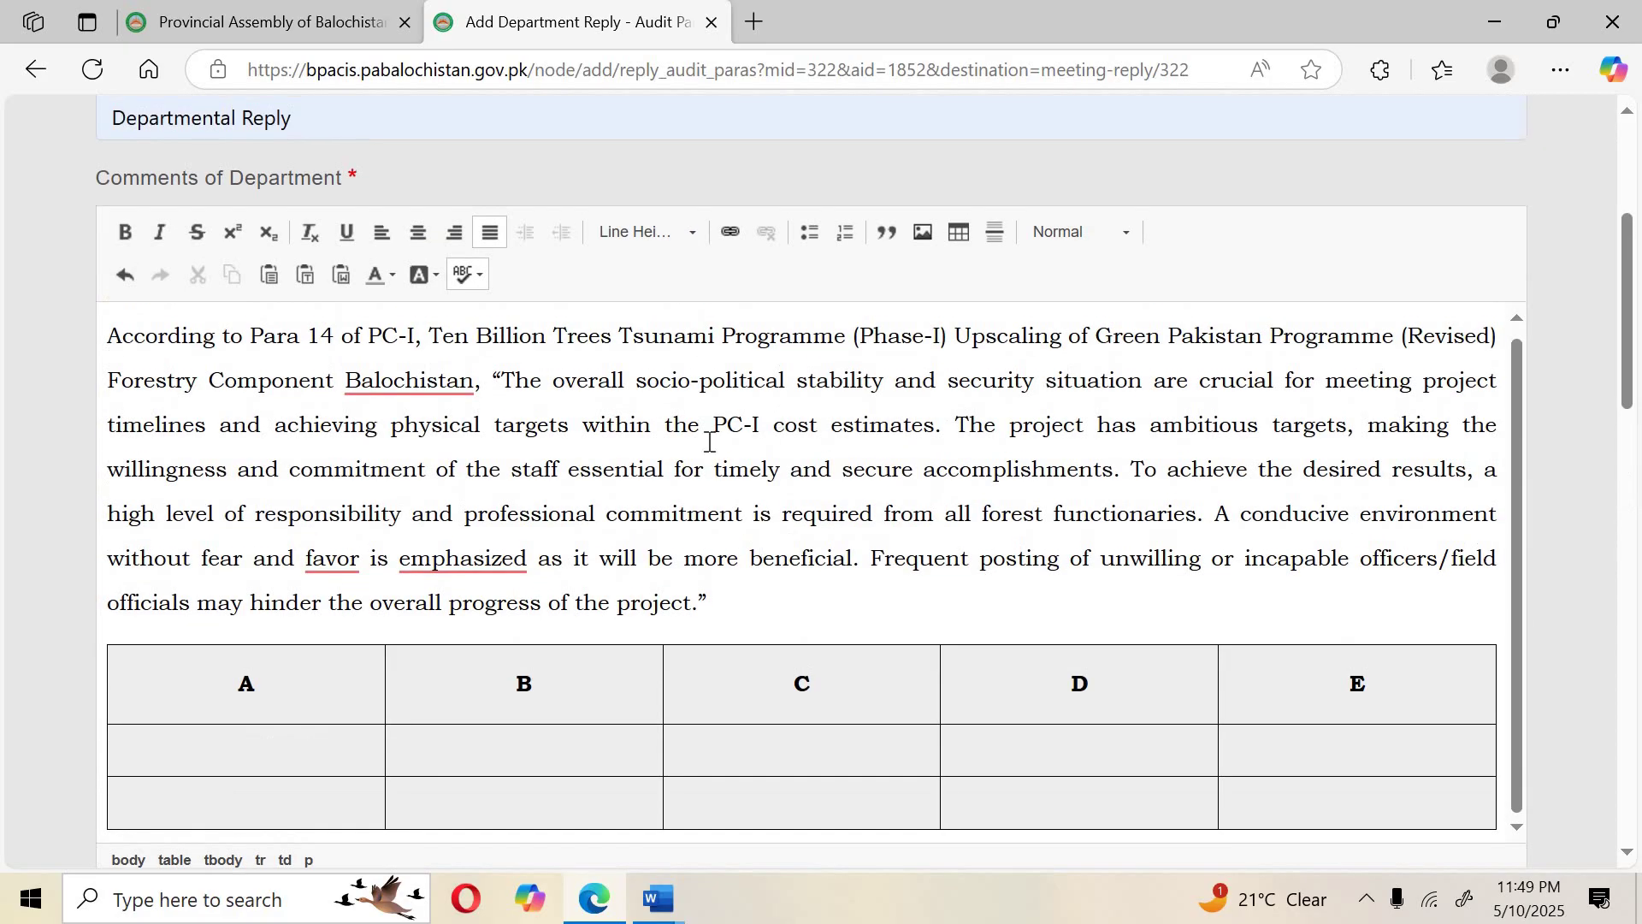
scroll(714, 419, down, 4)
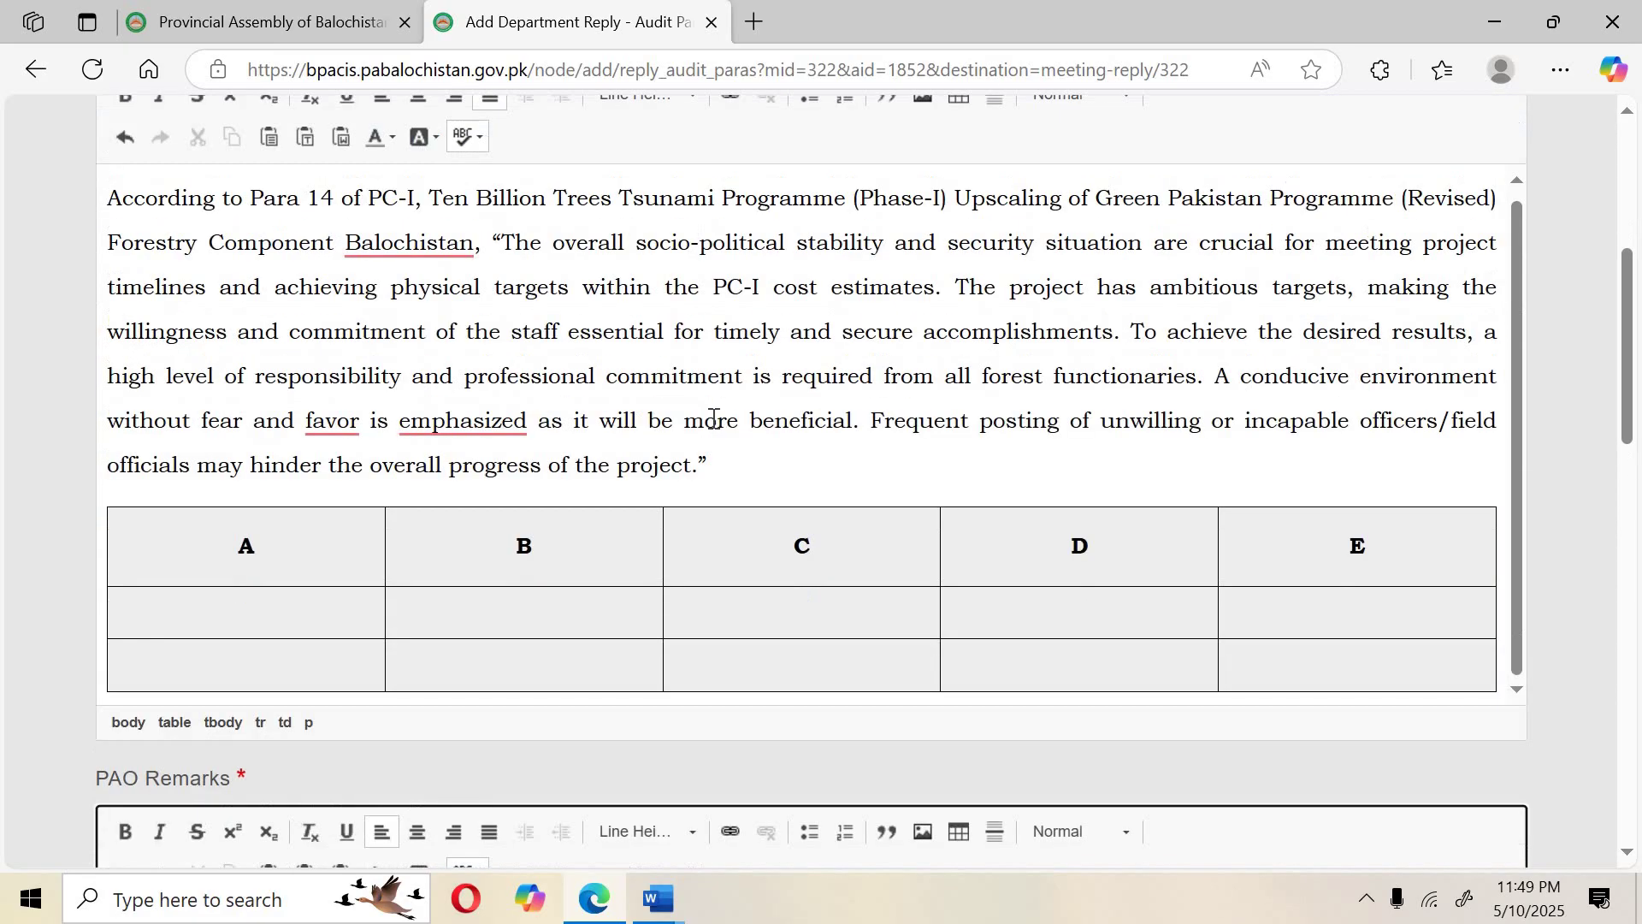
scroll(714, 419, up, 4)
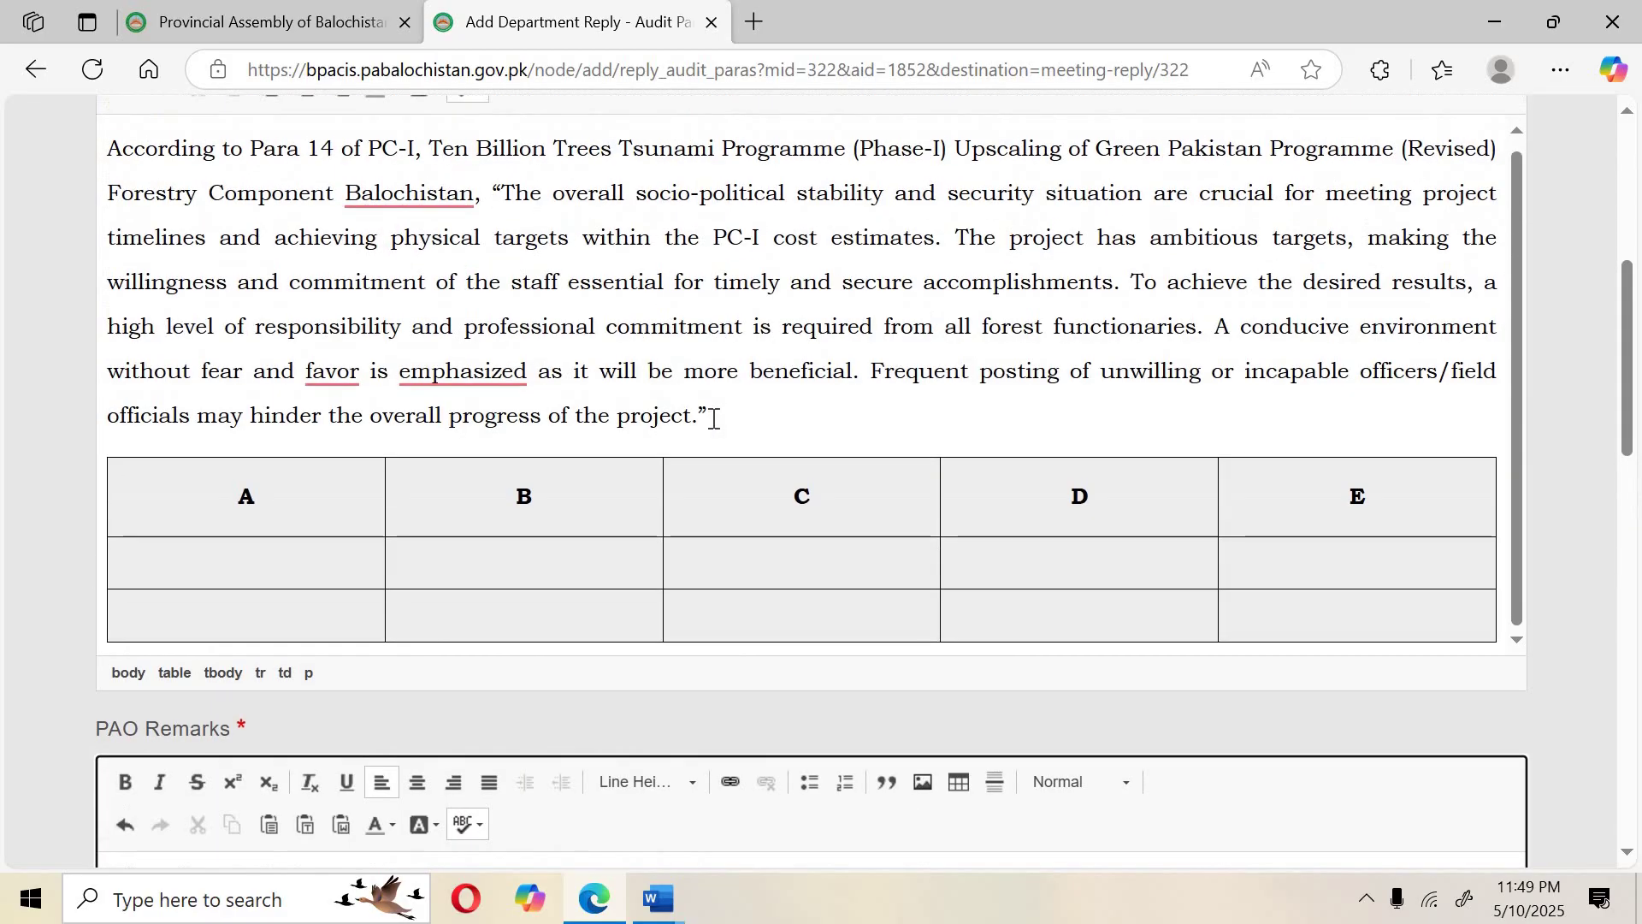
scroll(714, 419, down, 4)
scroll(714, 419, up, 5)
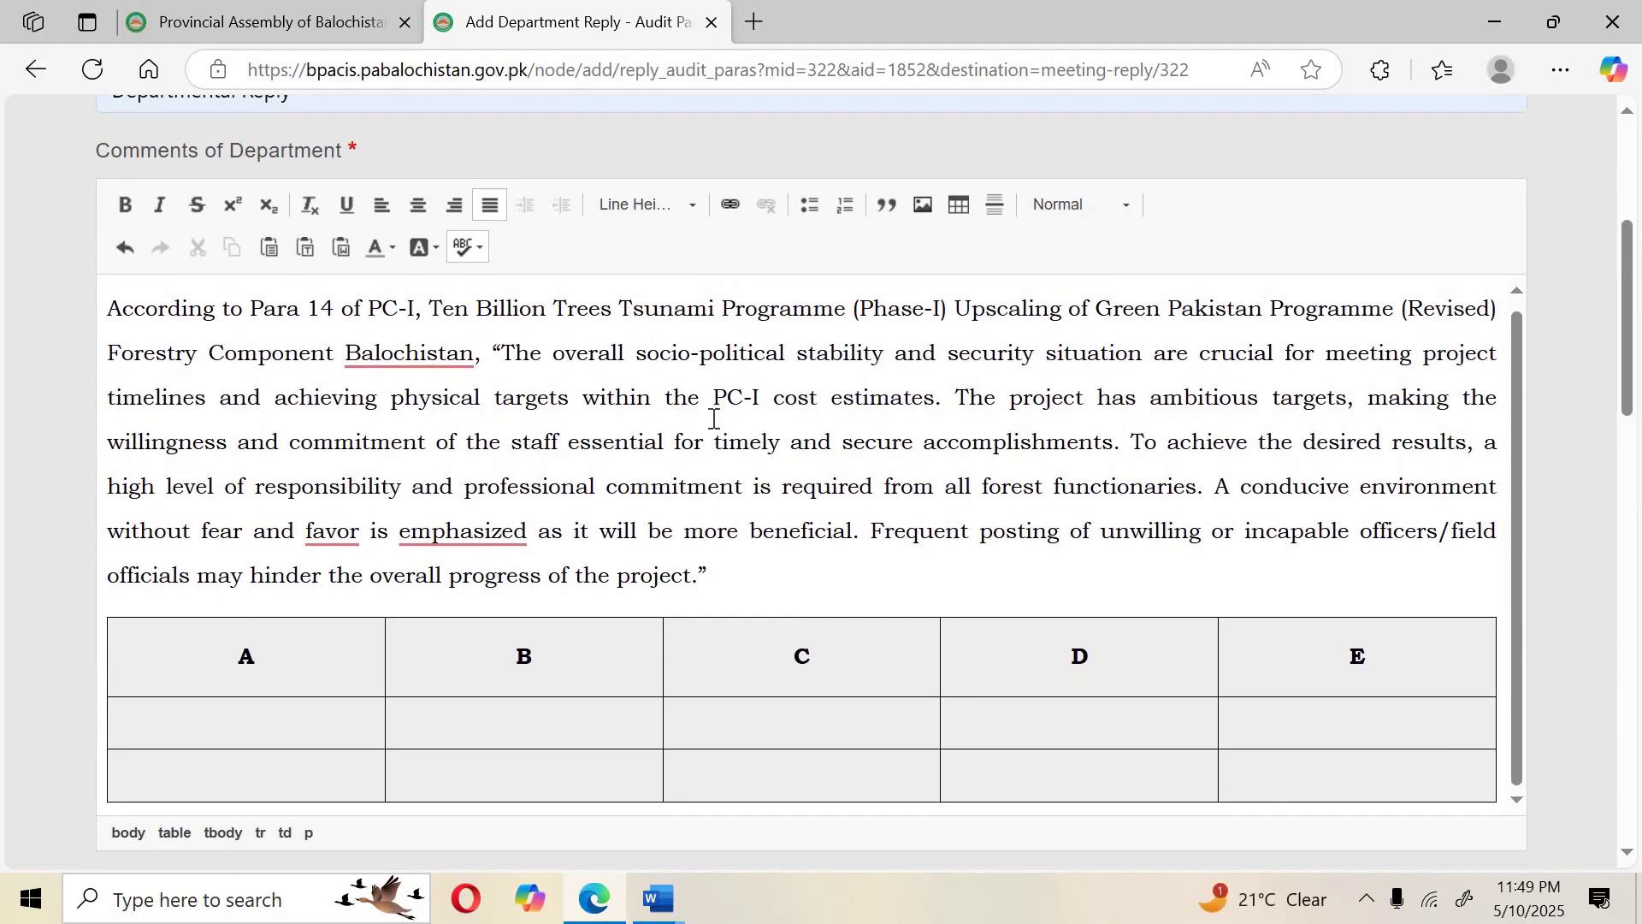
Examine the attachment fields from Green Deposit Challan to Signed copy by PAO and the form's submit option.
scroll(714, 419, down, 12)
scroll(581, 432, up, 1)
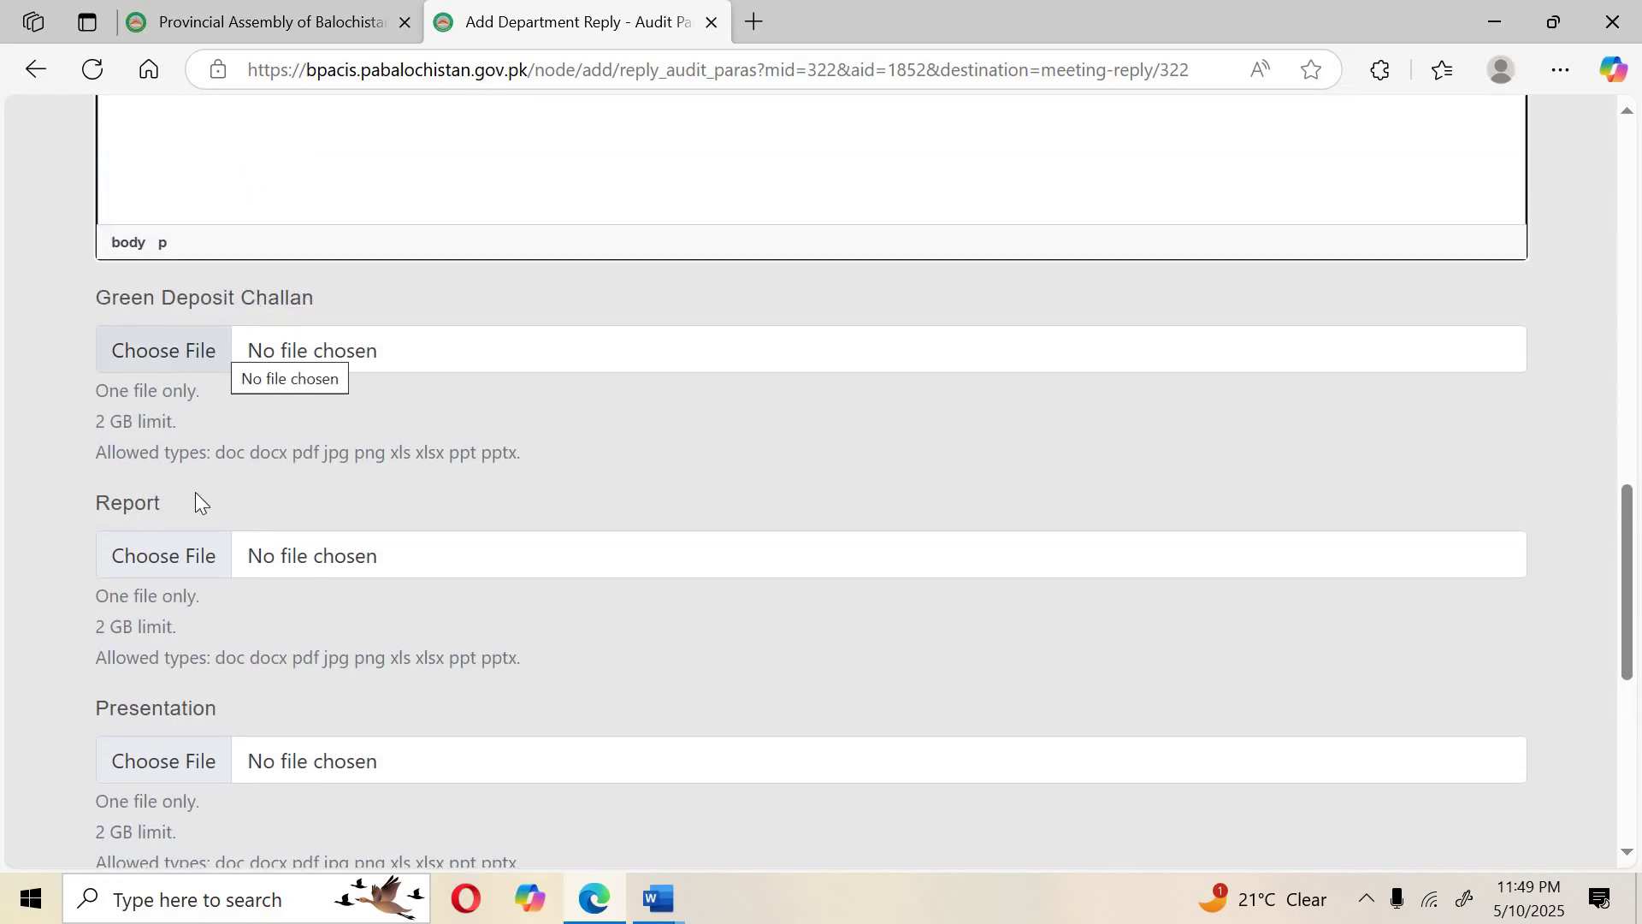
scroll(220, 554, down, 2)
scroll(214, 573, down, 3)
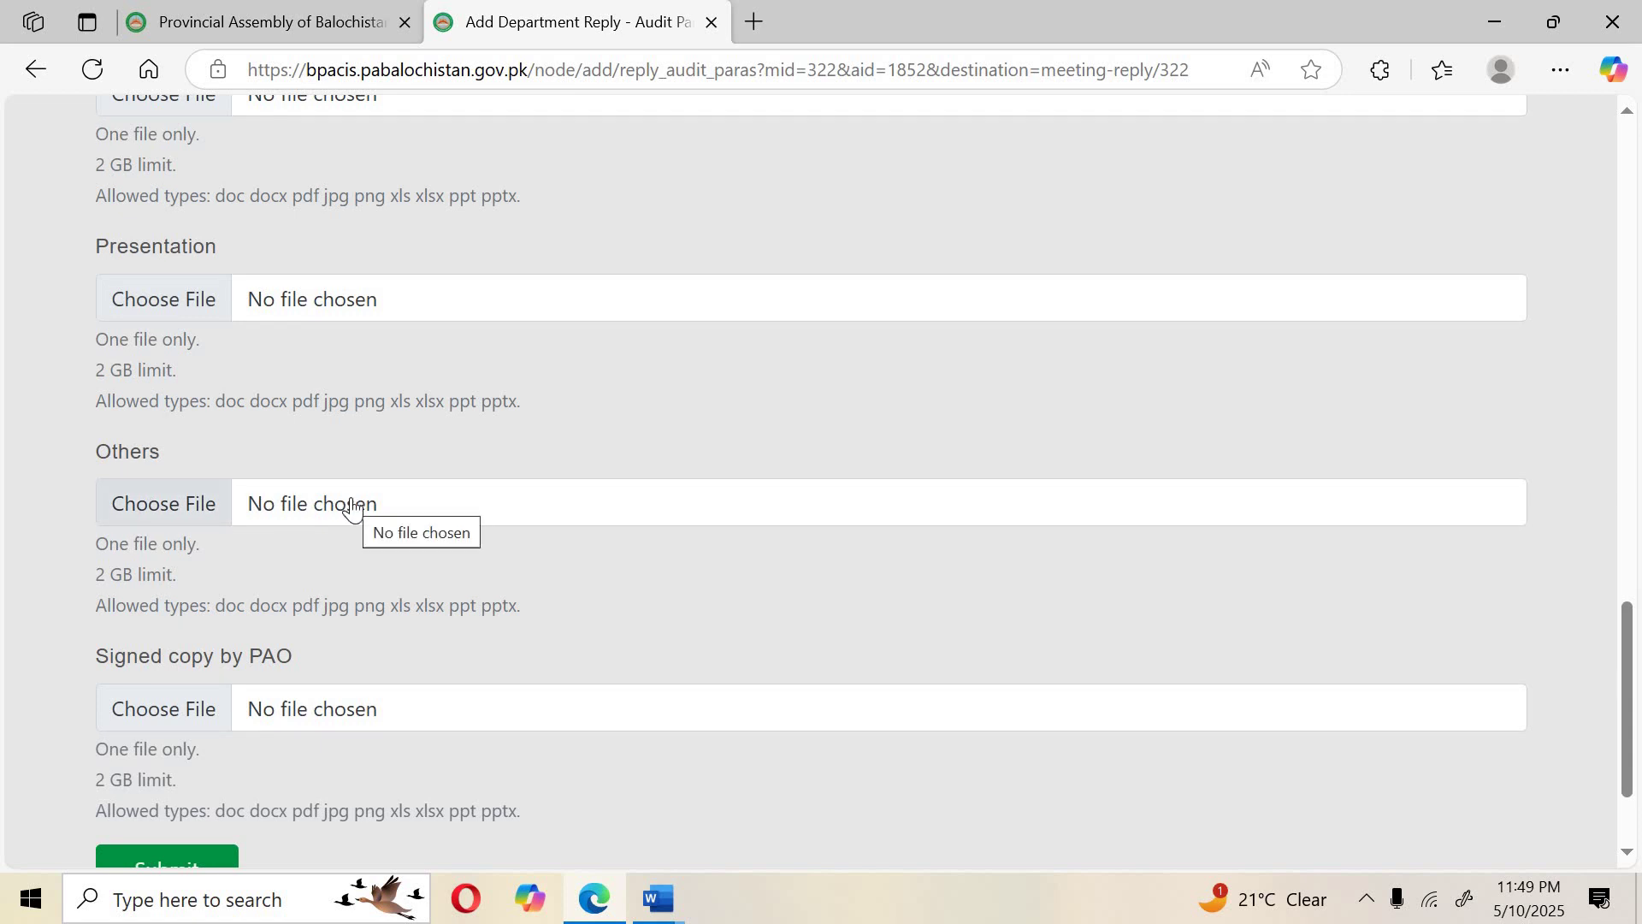
scroll(352, 504, down, 2)
scroll(353, 500, up, 9)
scroll(257, 453, down, 2)
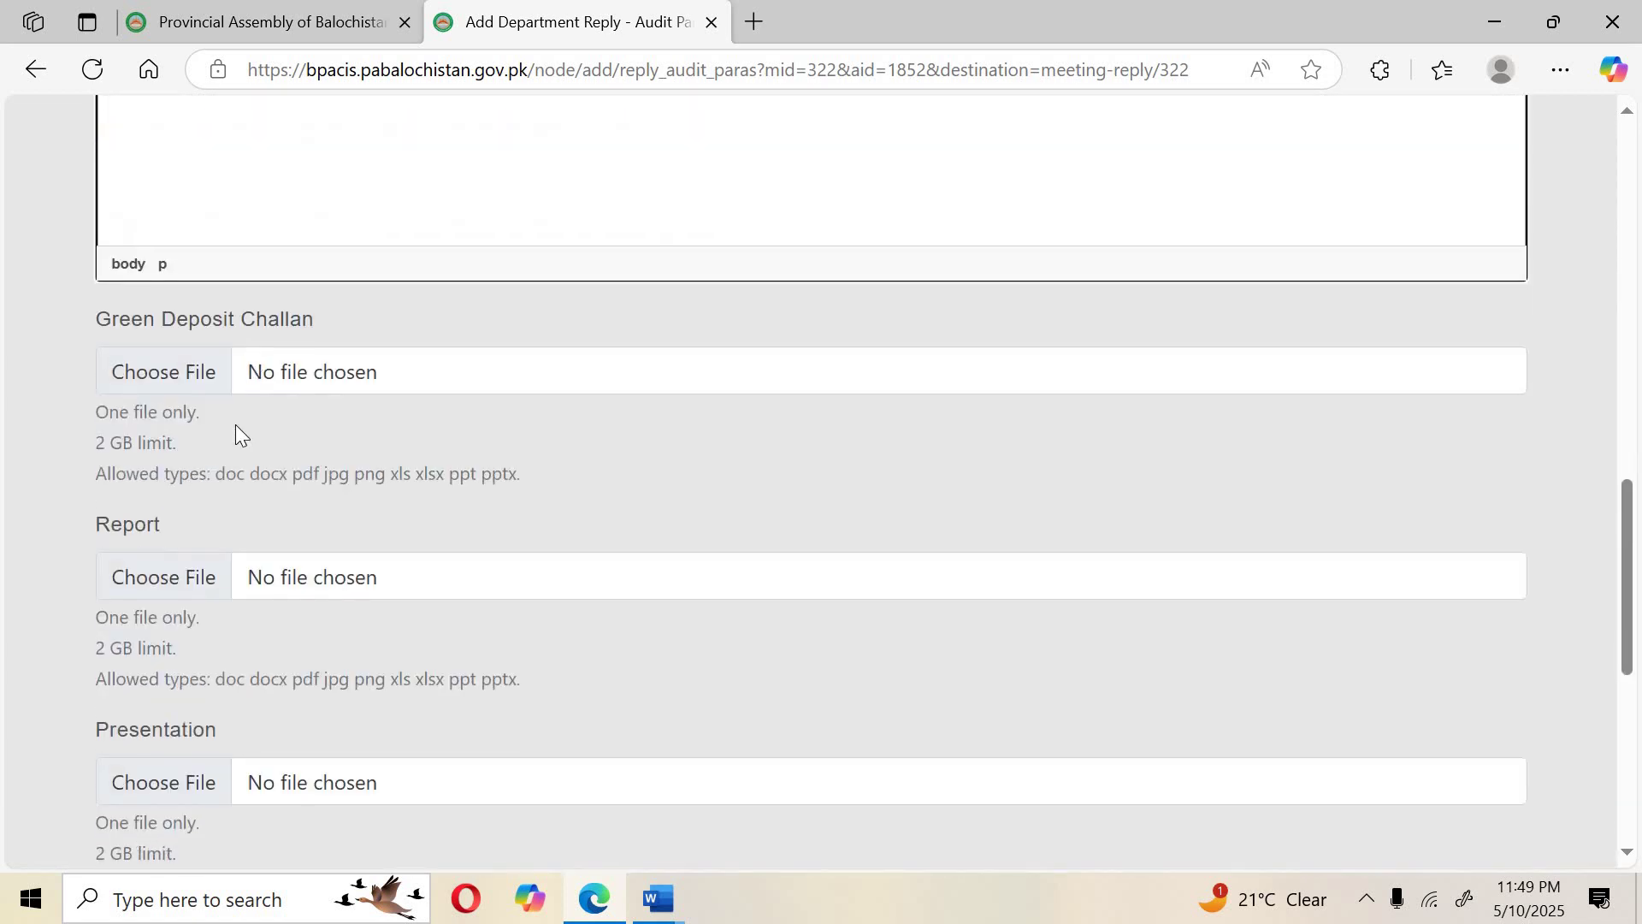
scroll(226, 520, down, 2)
scroll(226, 523, up, 2)
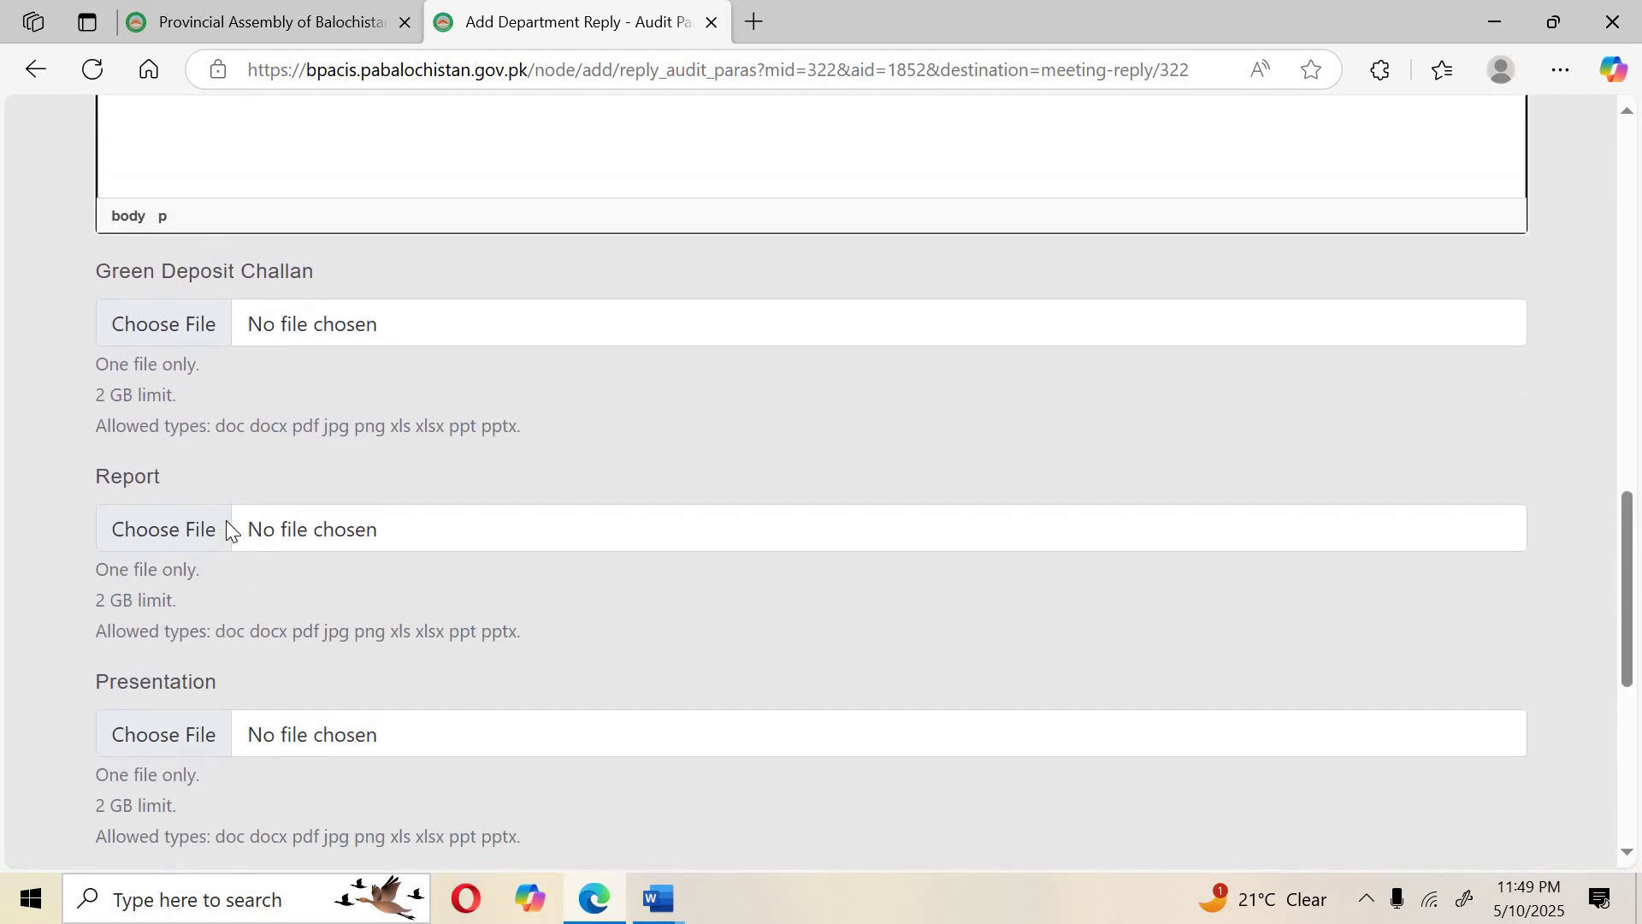
scroll(222, 547, down, 2)
scroll(220, 590, up, 2)
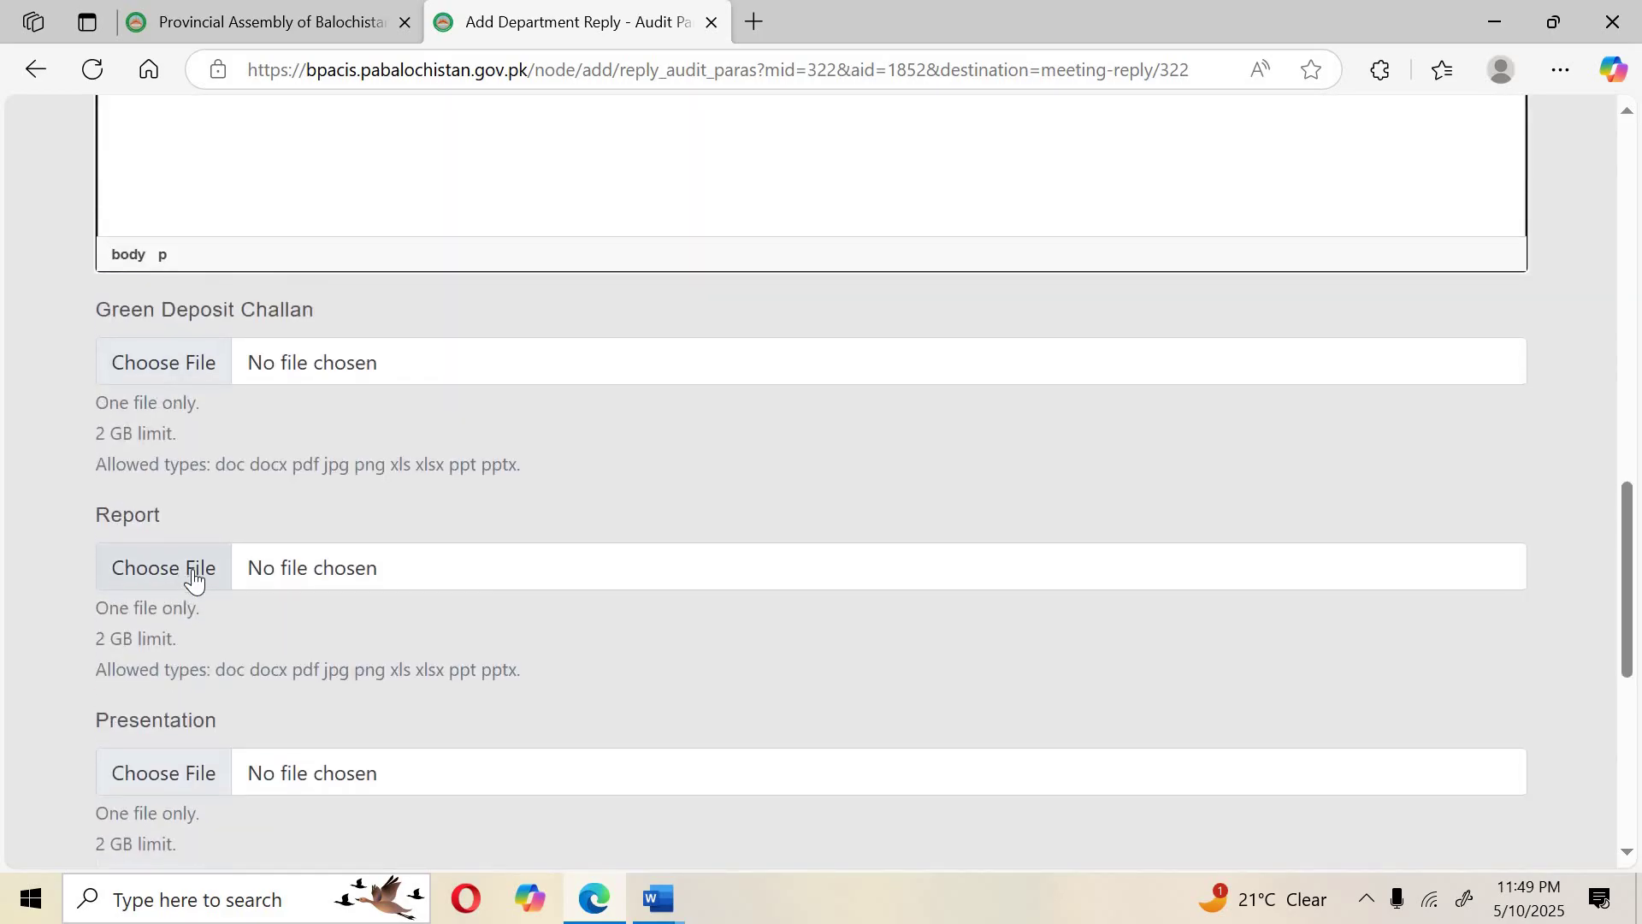
scroll(191, 568, down, 6)
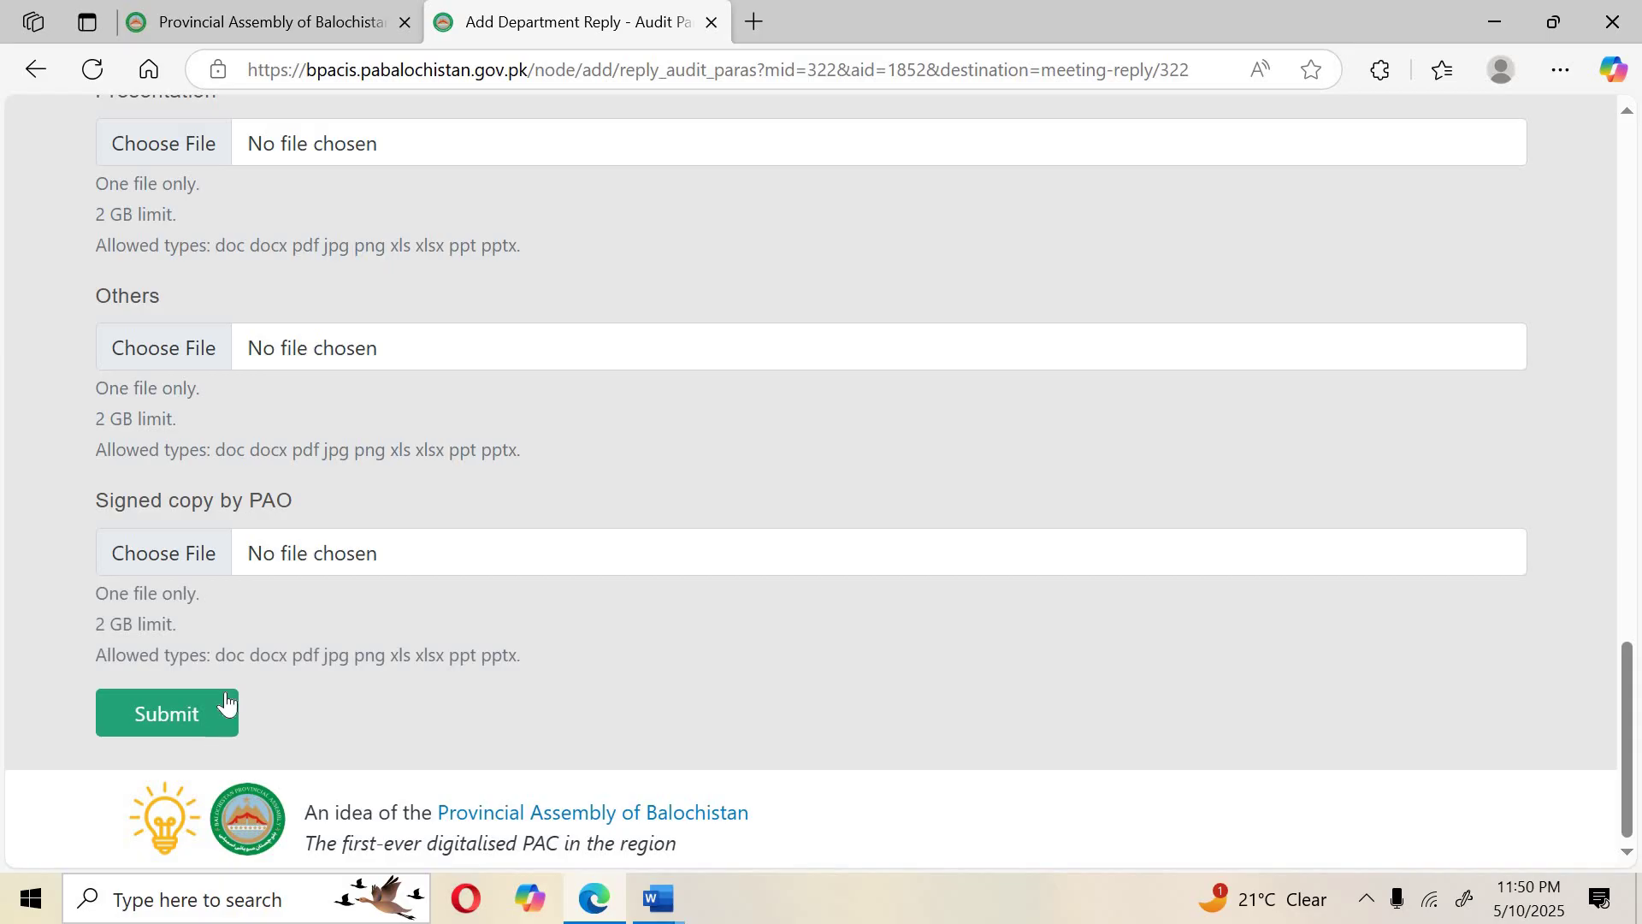
click(220, 714)
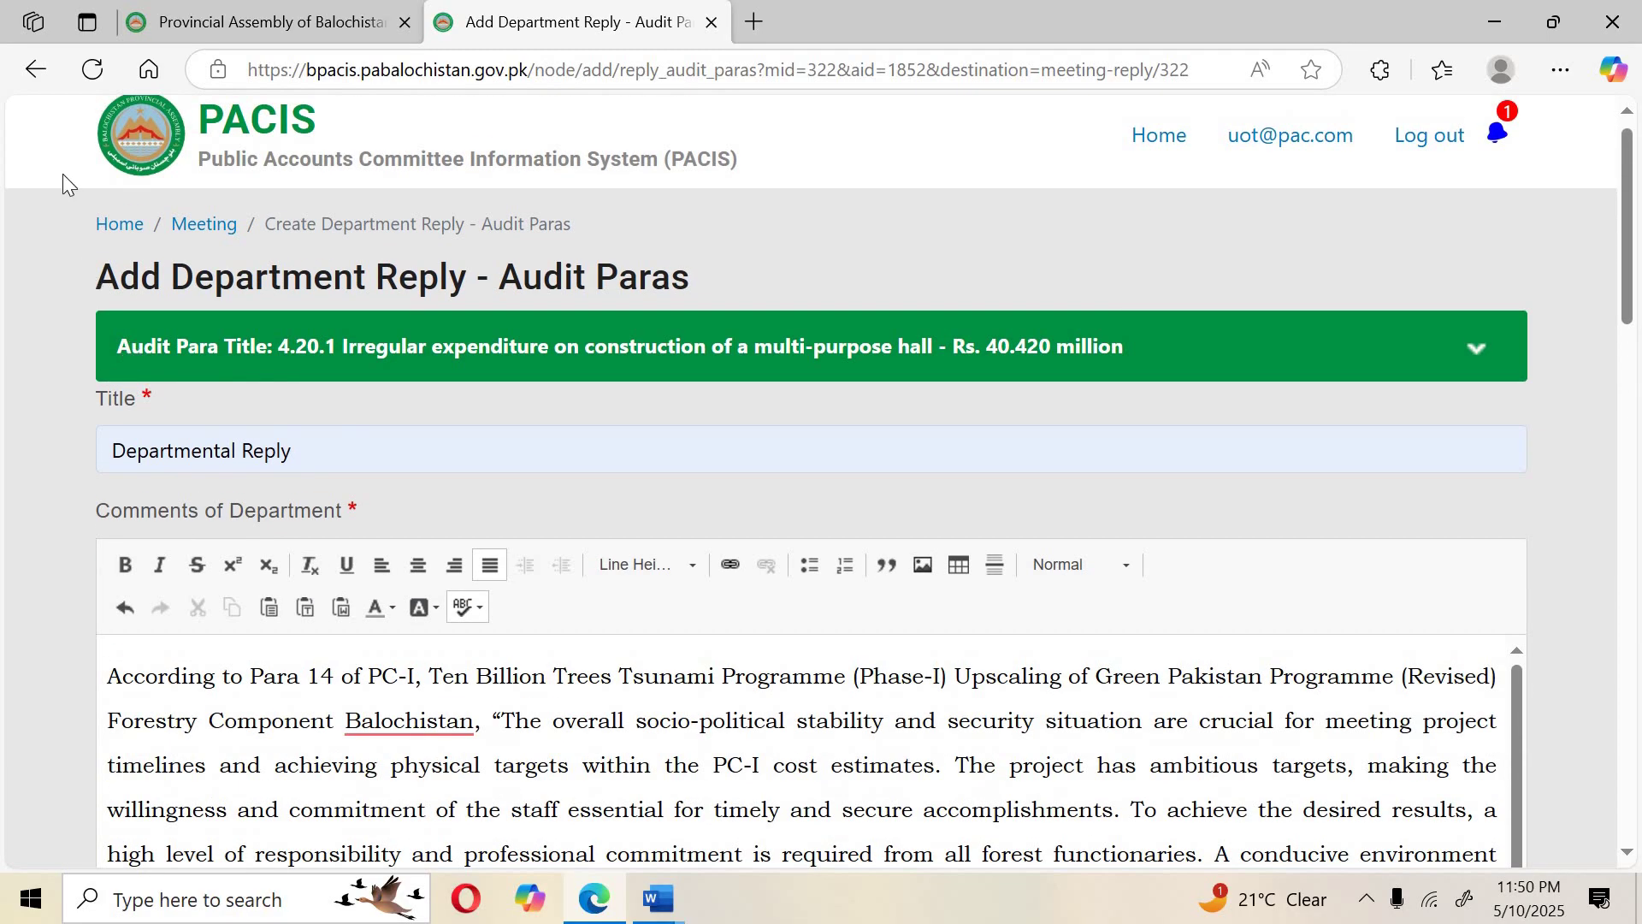
Return to the meeting page and examine the reply deadline, the agenda's reply links and the Audit Office Comments column.
click(34, 70)
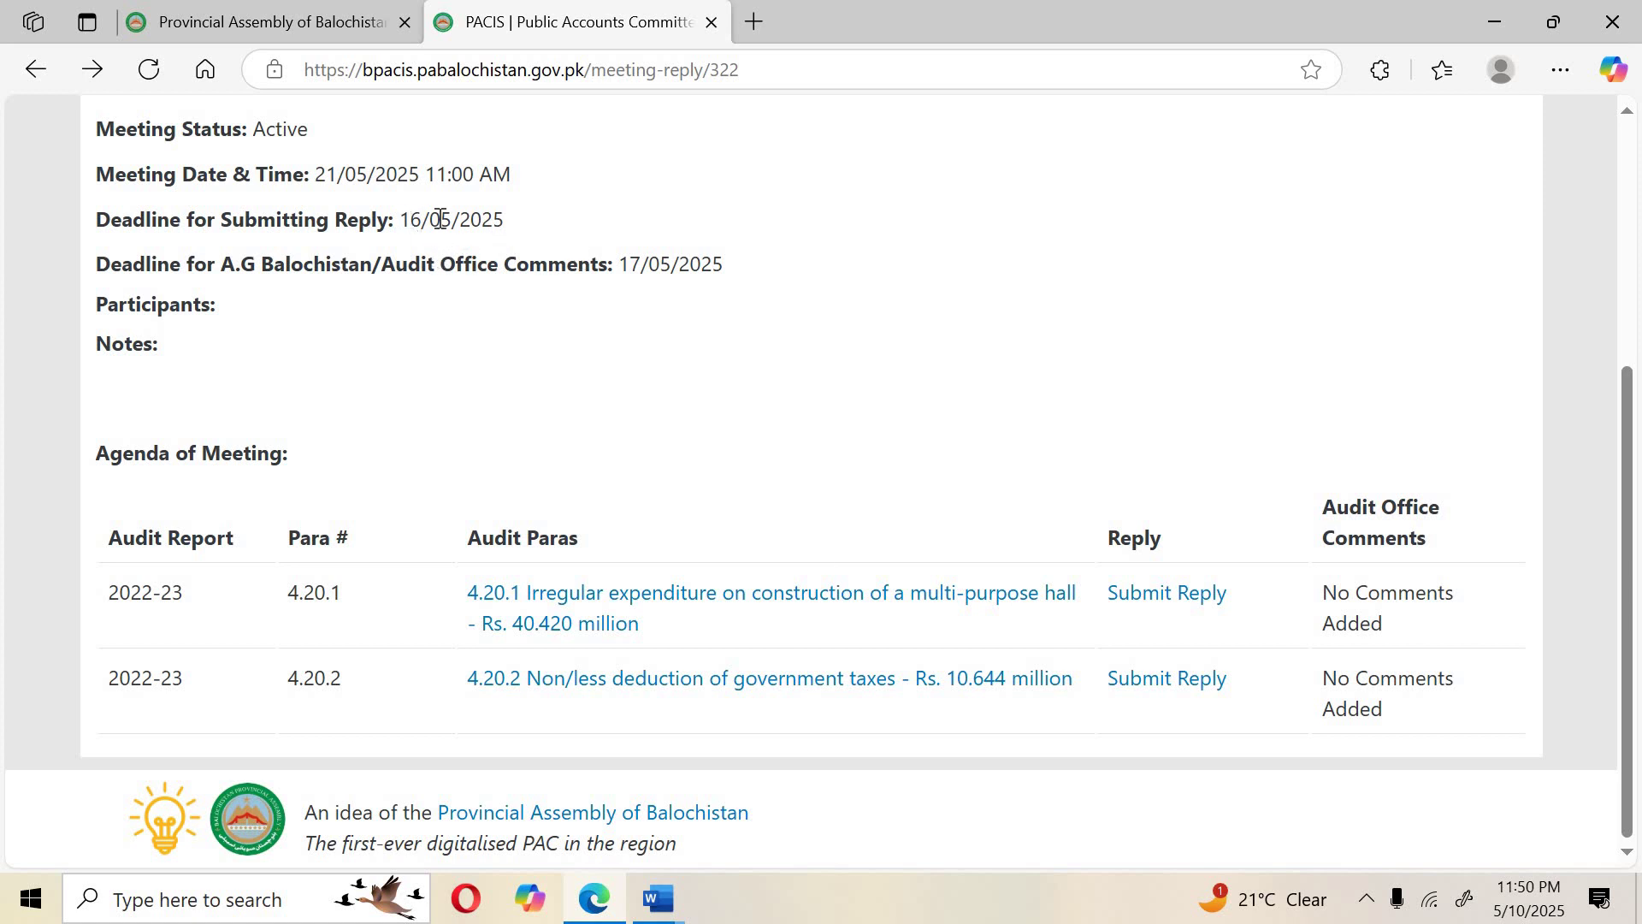
drag(441, 220, 557, 220)
click(409, 220)
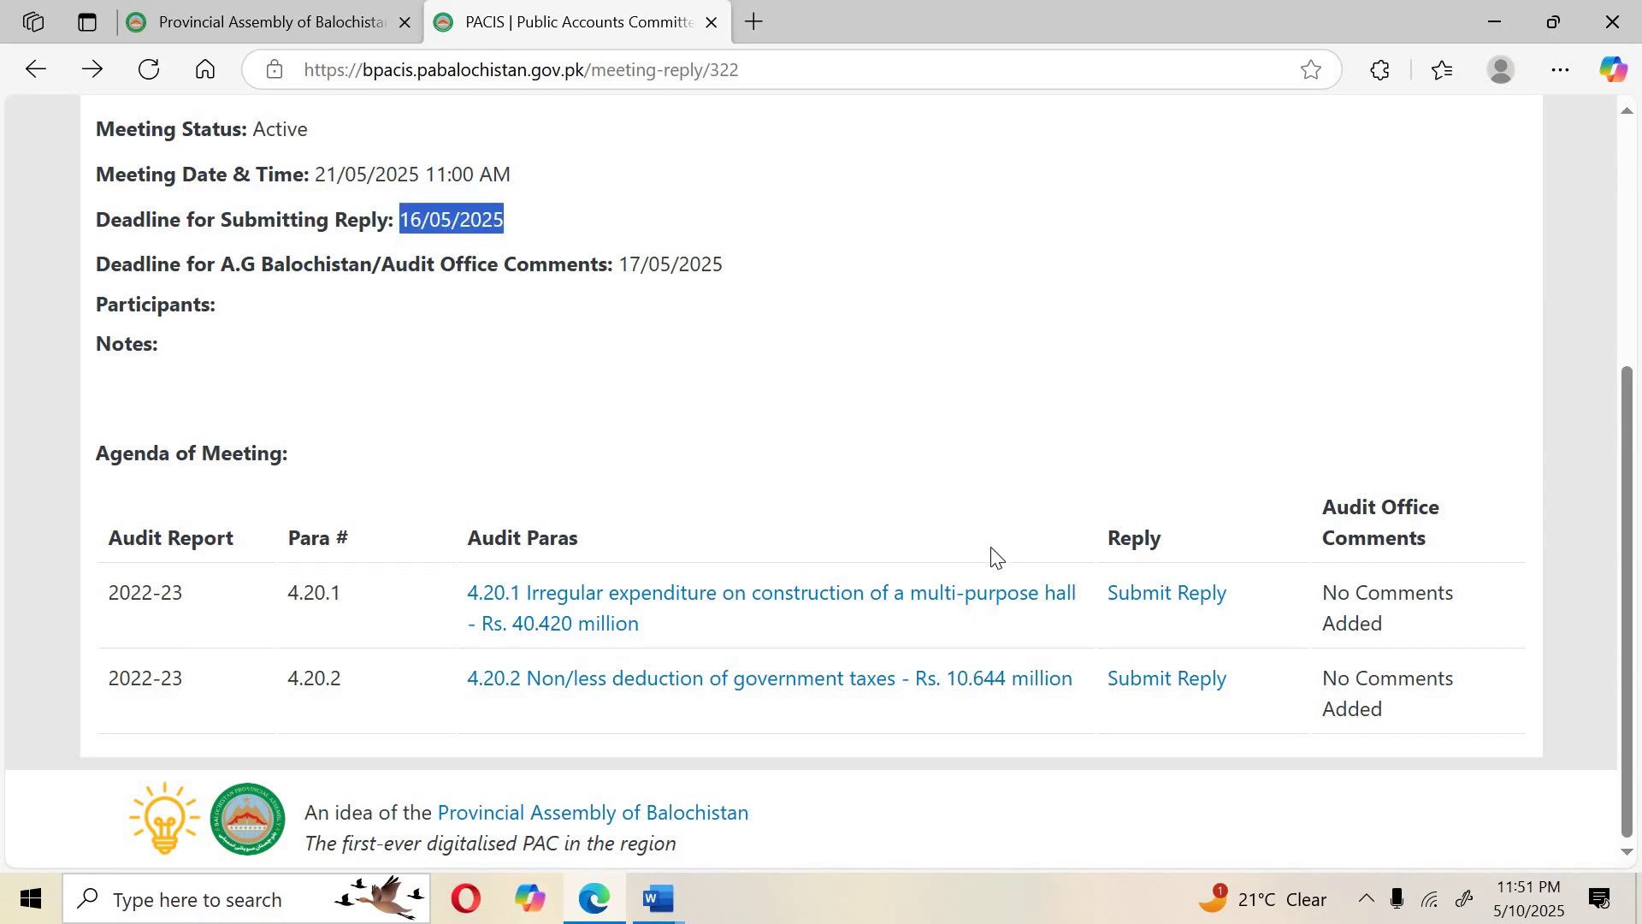
click(1150, 598)
click(707, 390)
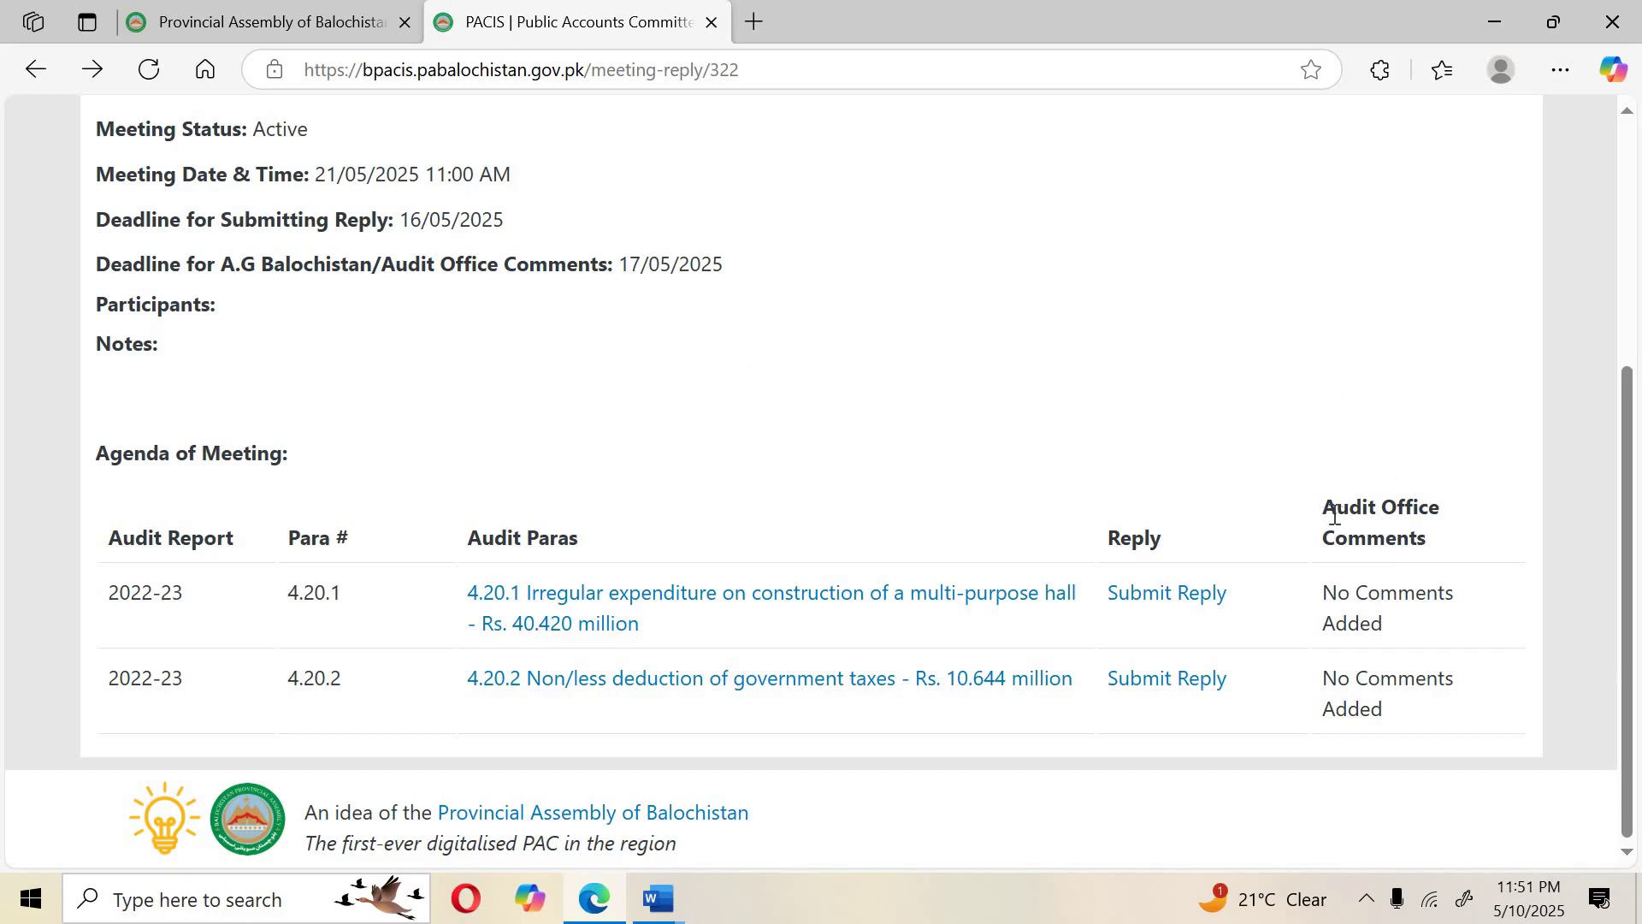
triple_click(1468, 557)
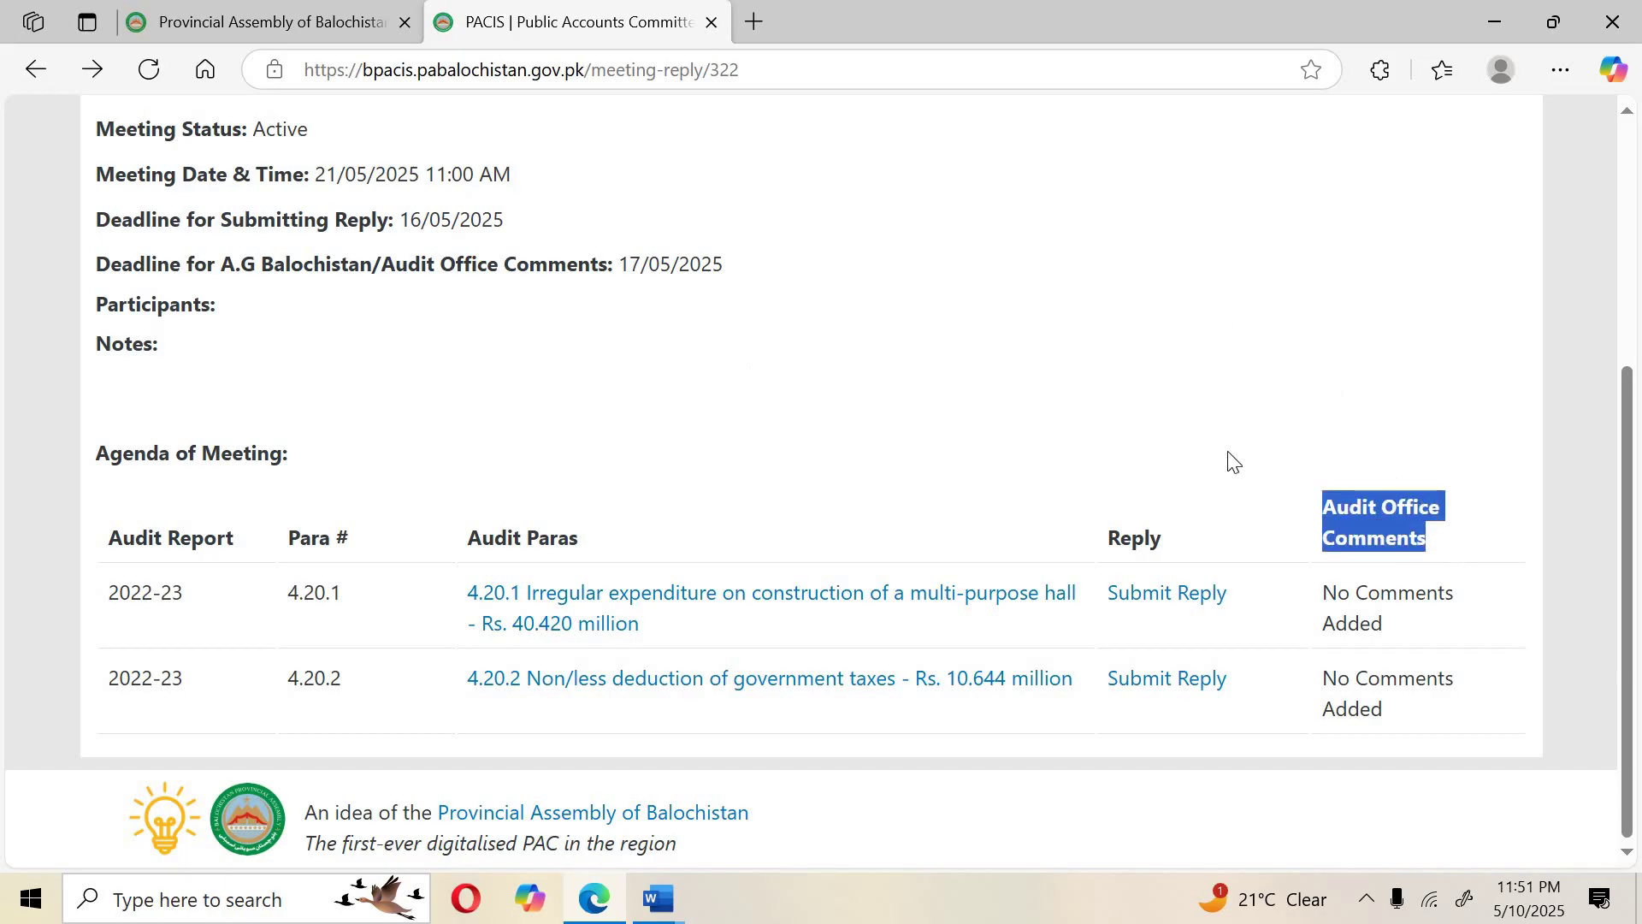